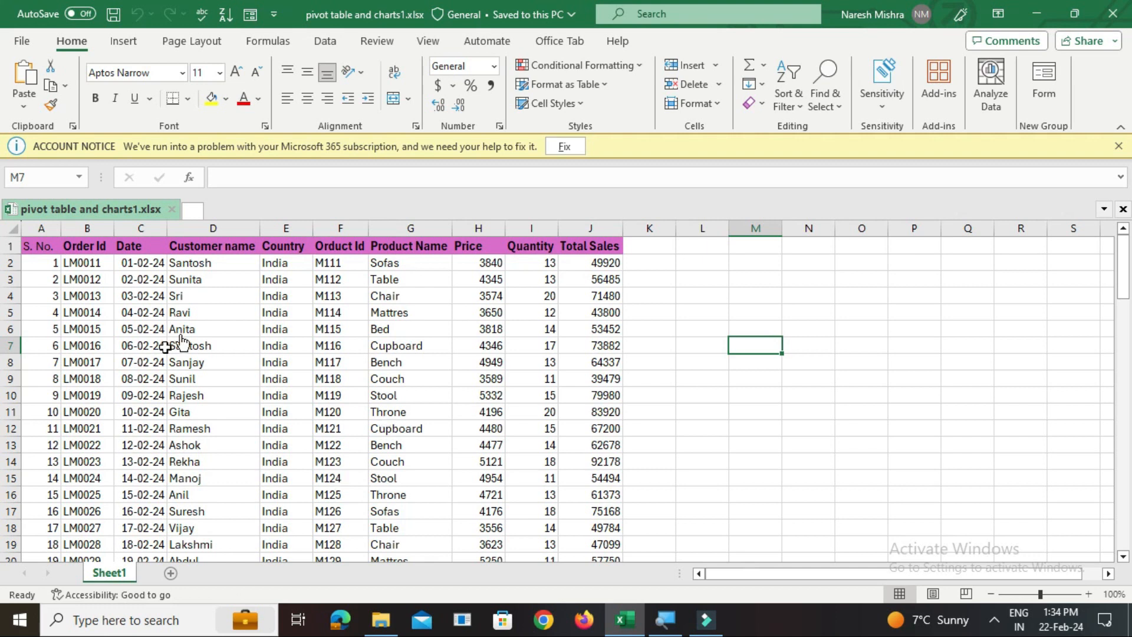
# Convert the sales data range A1:J95 into a table with headers
pyautogui.click(322, 404)
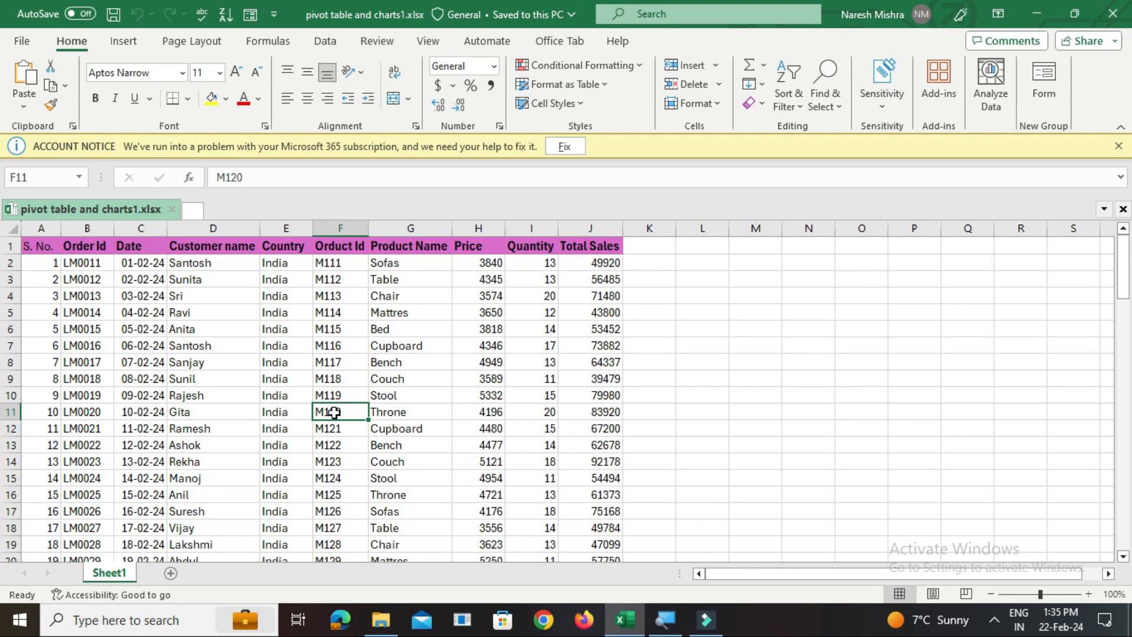
pyautogui.hotkey('ctrl', 't')
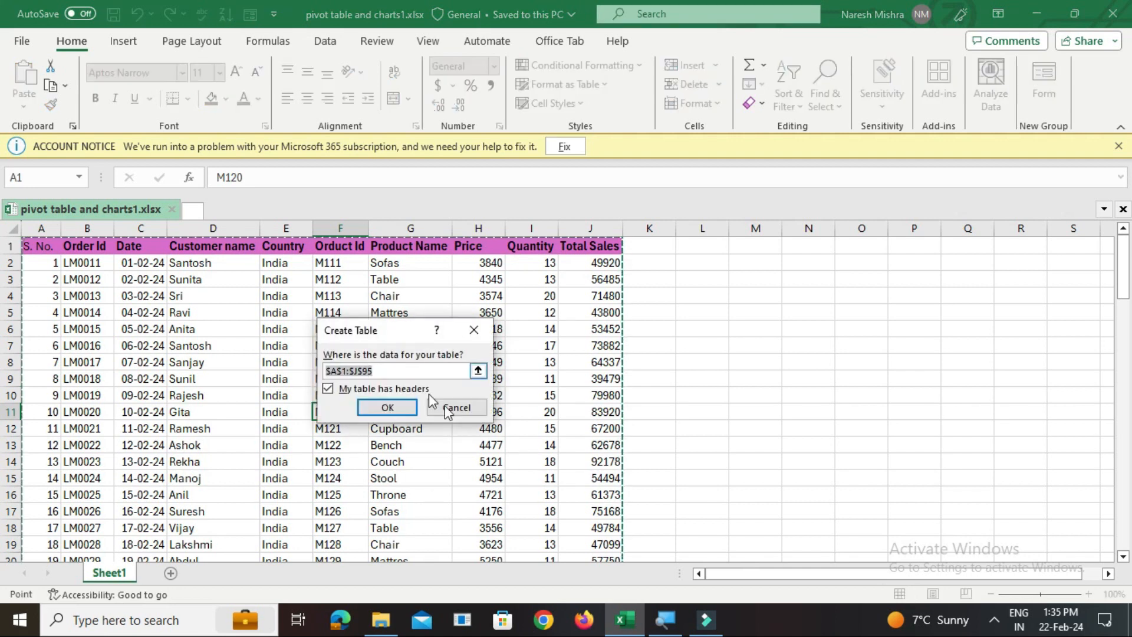
pyautogui.click(388, 410)
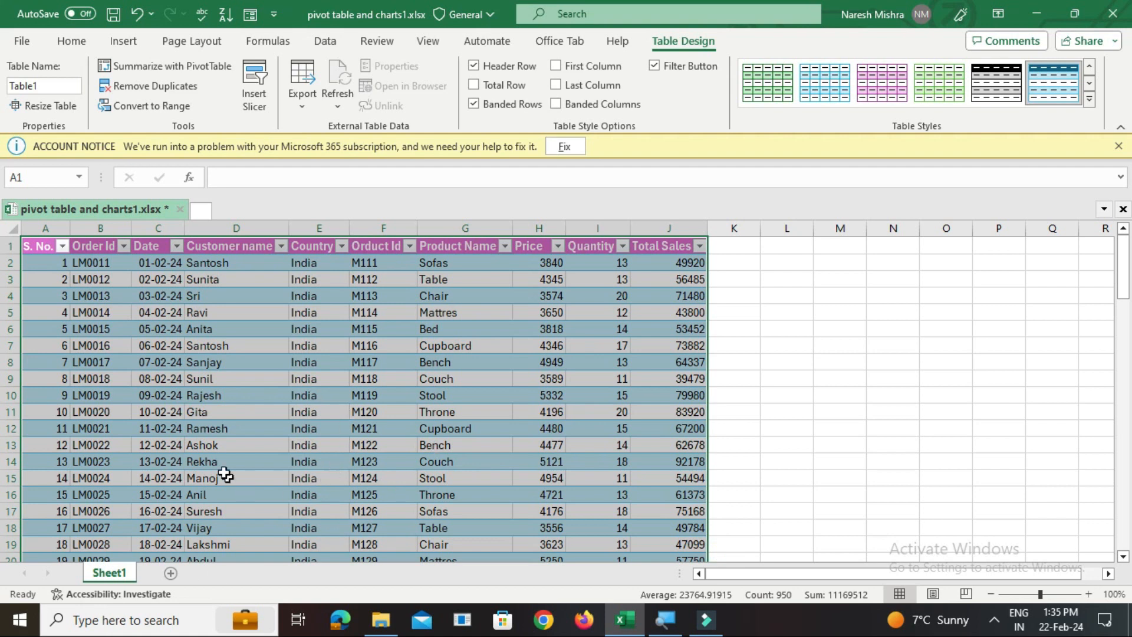
pyautogui.click(301, 427)
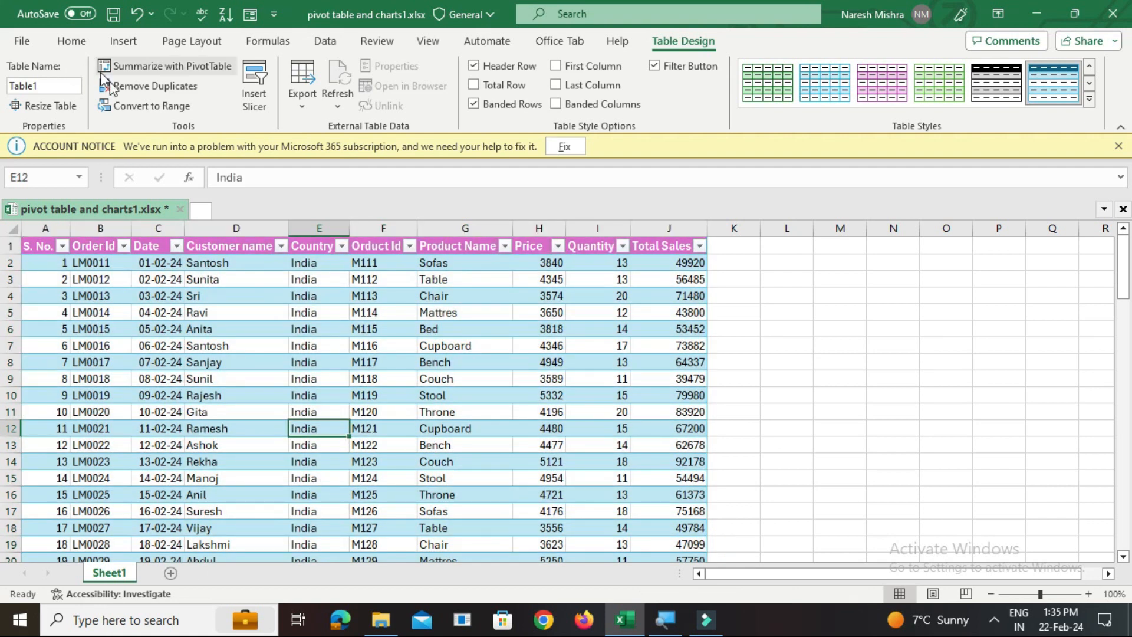
# Preview the recommended PivotTables for the sales table and dismiss them without inserting one
pyautogui.click(82, 43)
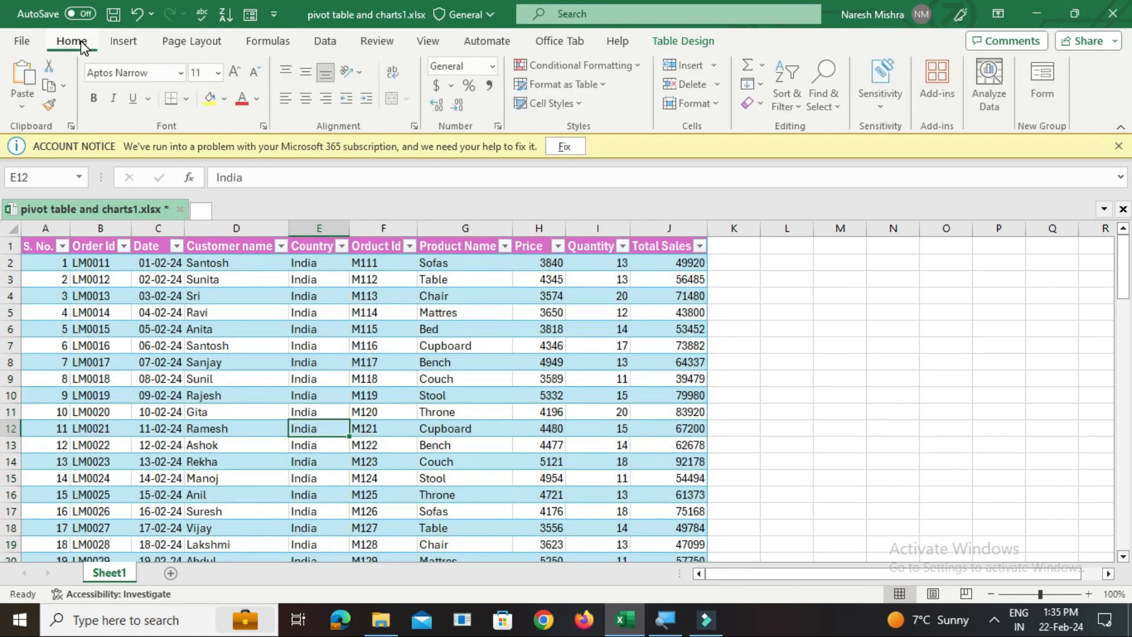
pyautogui.click(133, 49)
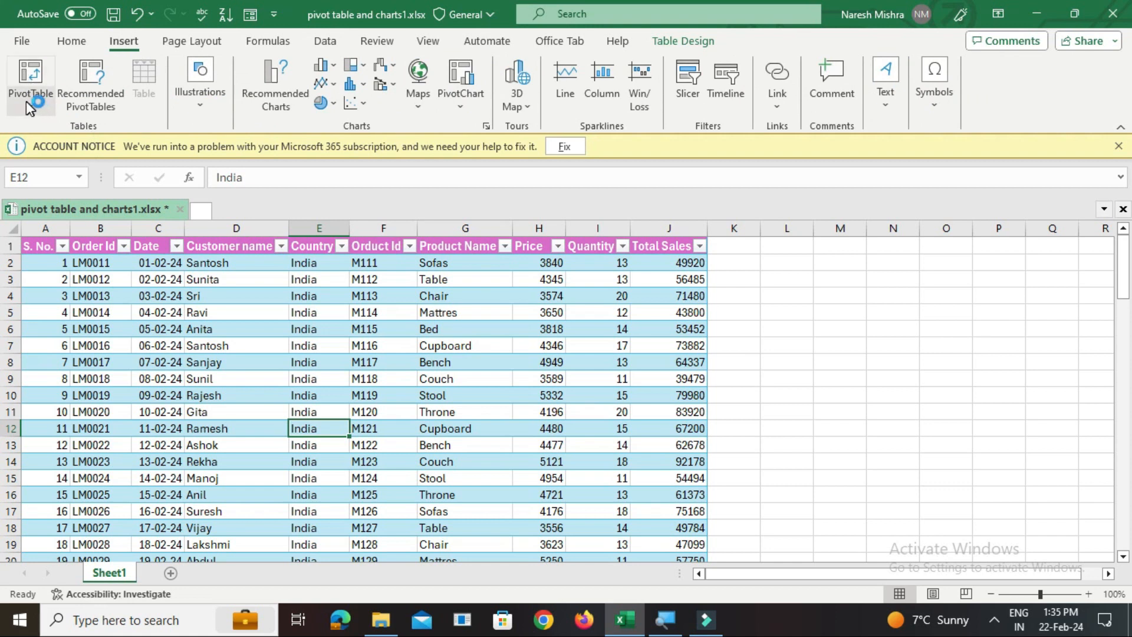
pyautogui.click(118, 110)
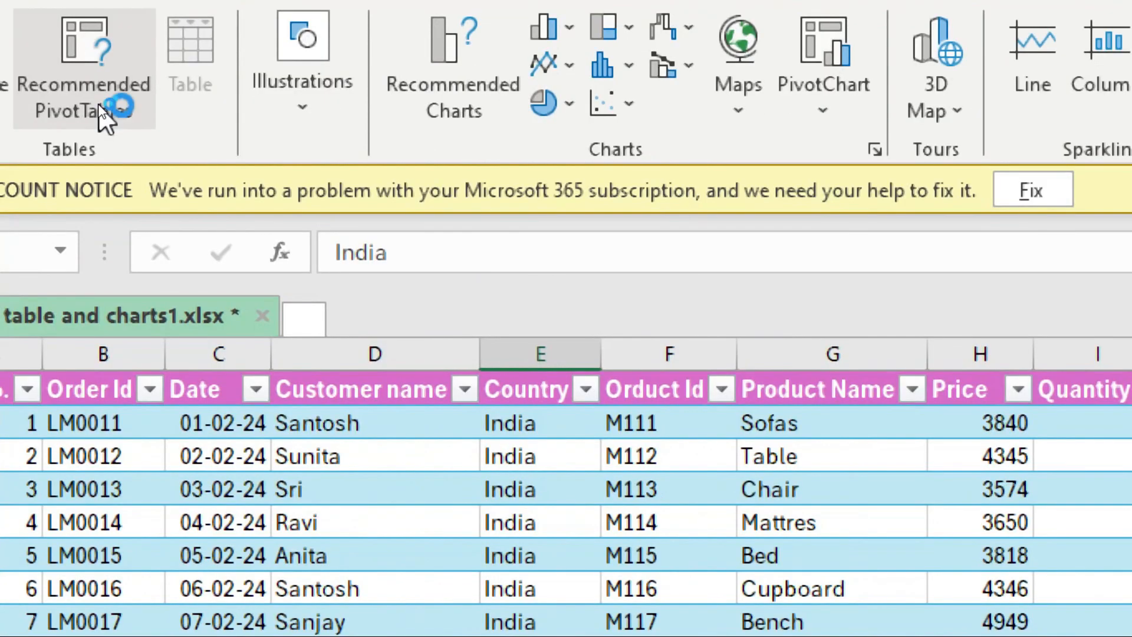
pyautogui.click(100, 109)
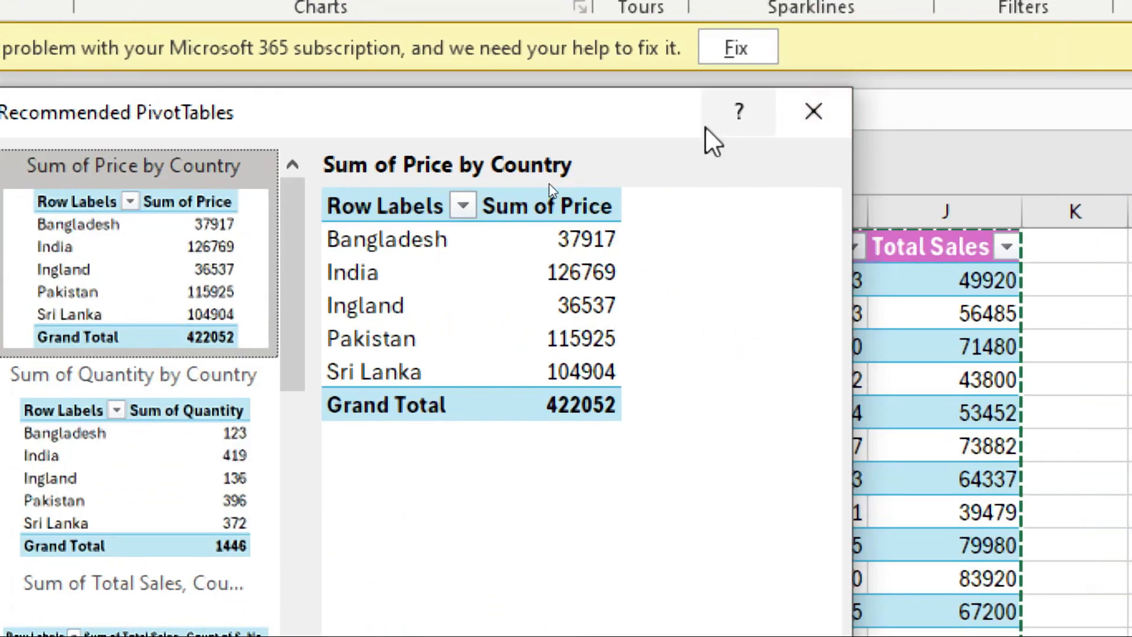
pyautogui.click(812, 115)
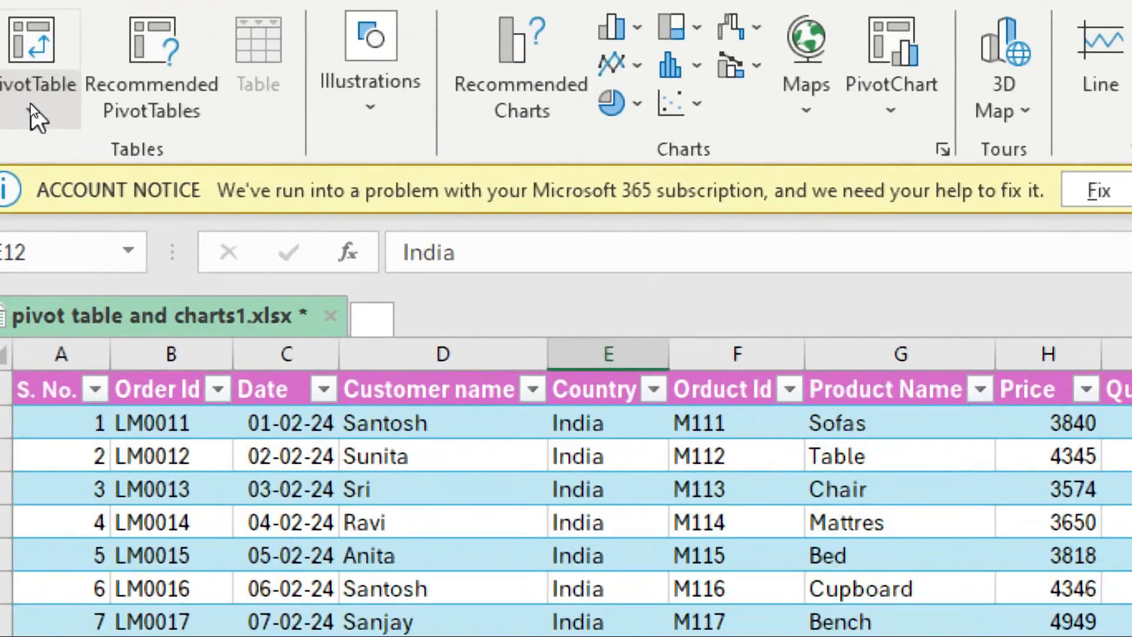
# Insert a PivotTable from Table1 on a new worksheet and move Sheet1 in front of that worksheet
pyautogui.click(30, 104)
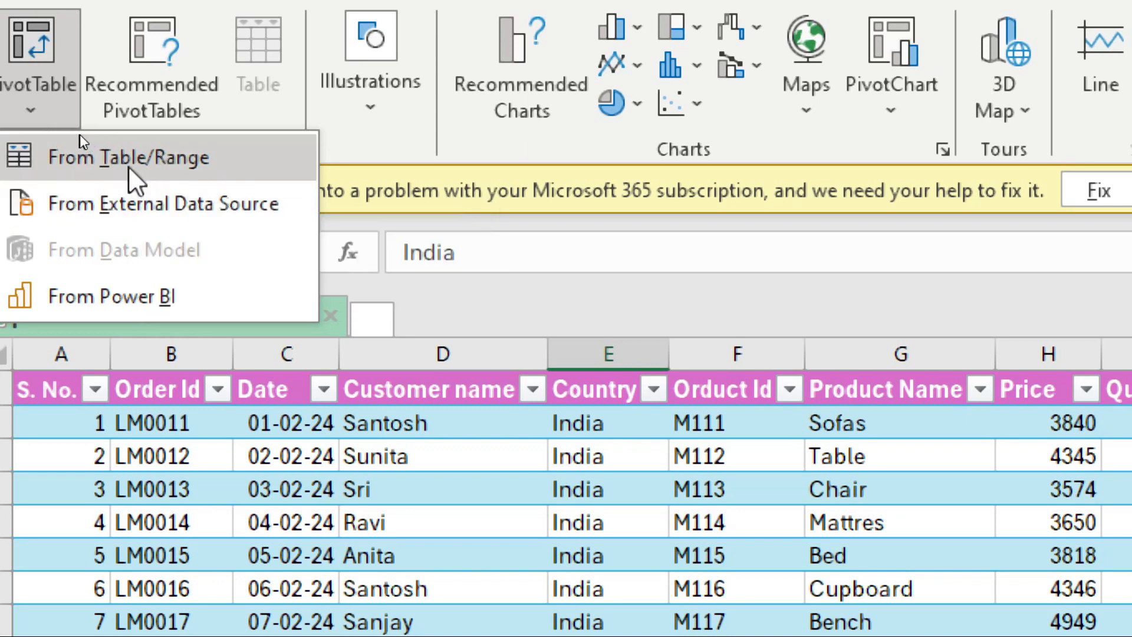
pyautogui.click(168, 164)
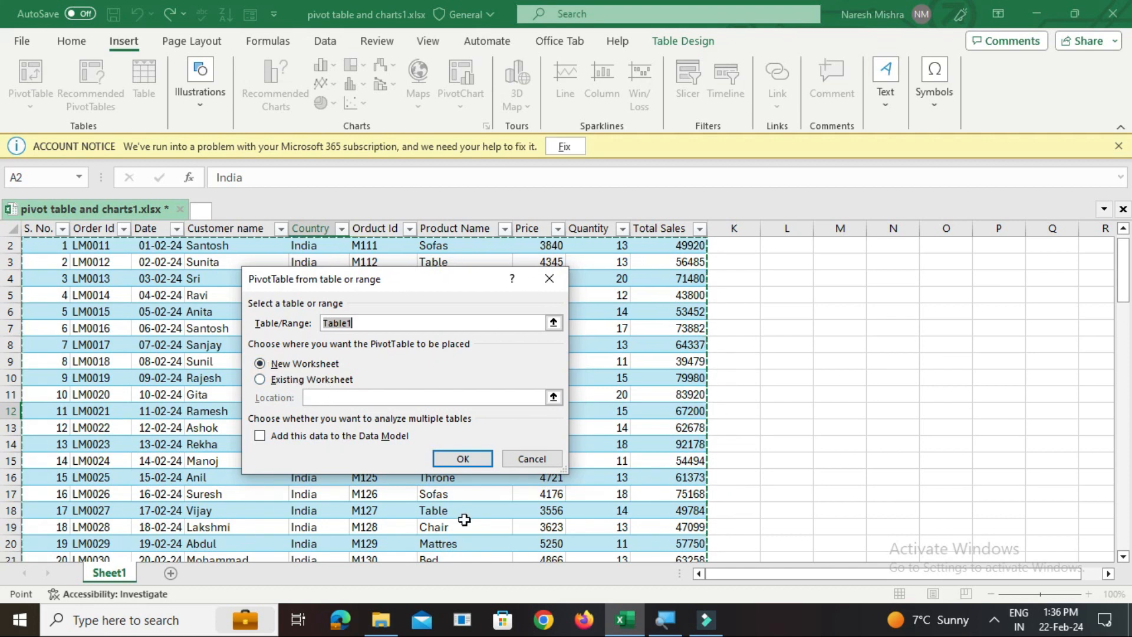
pyautogui.click(458, 463)
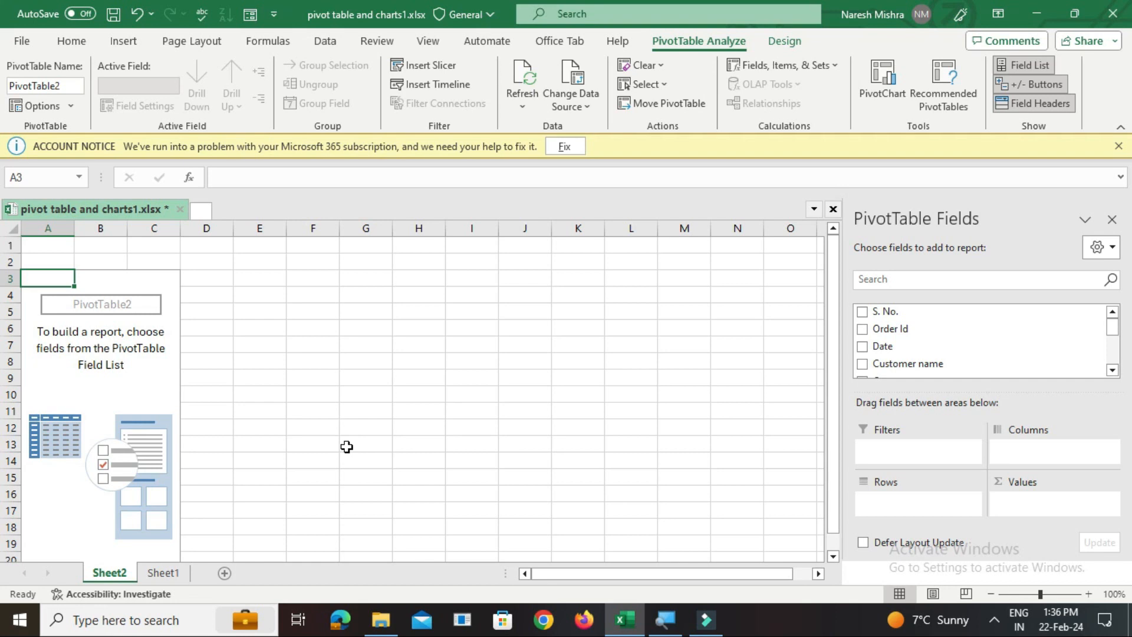
pyautogui.moveTo(175, 580); pyautogui.dragTo(104, 578)
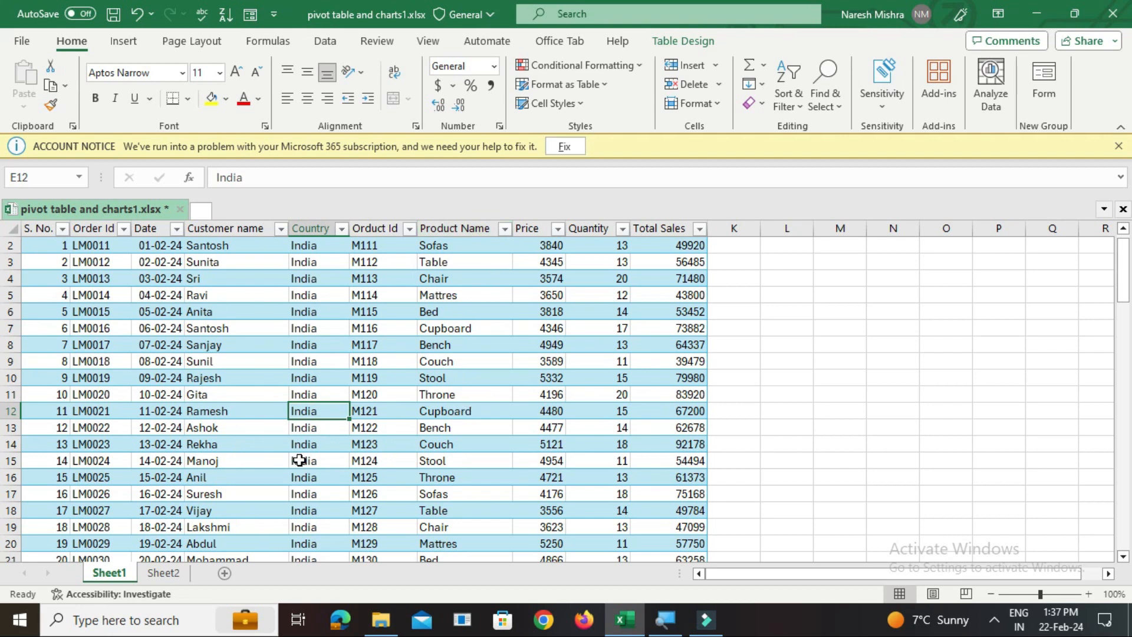
# Build the PivotTable on Sheet2 with Date as the row field and Total Sales as the summed value
pyautogui.click(165, 578)
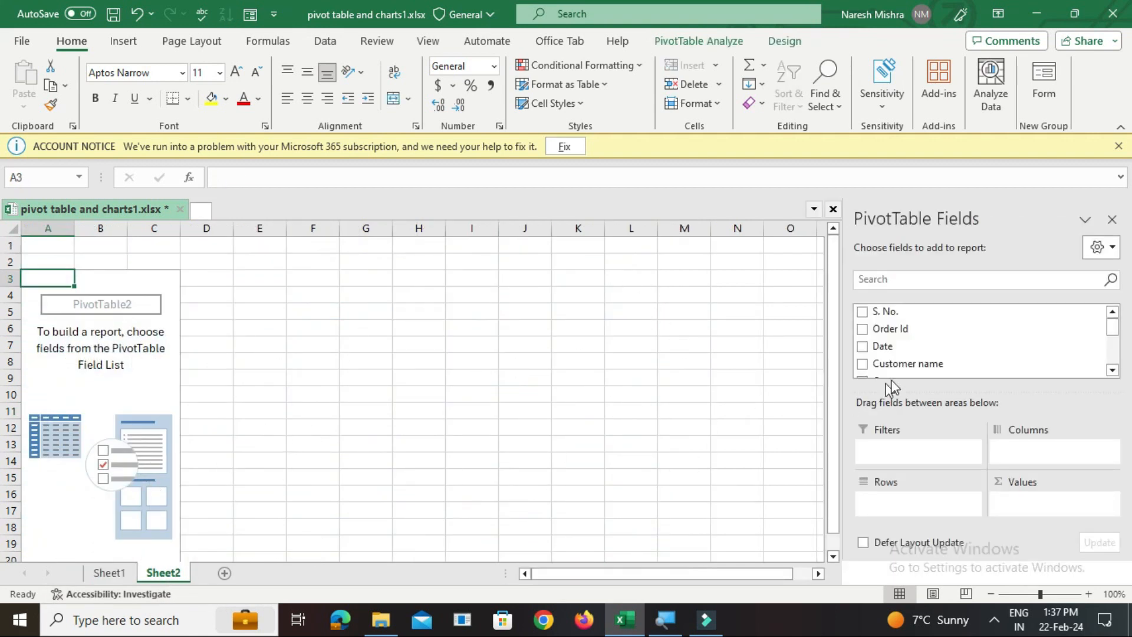
pyautogui.moveTo(858, 407); pyautogui.dragTo(859, 419)
pyautogui.moveTo(887, 347); pyautogui.dragTo(893, 519)
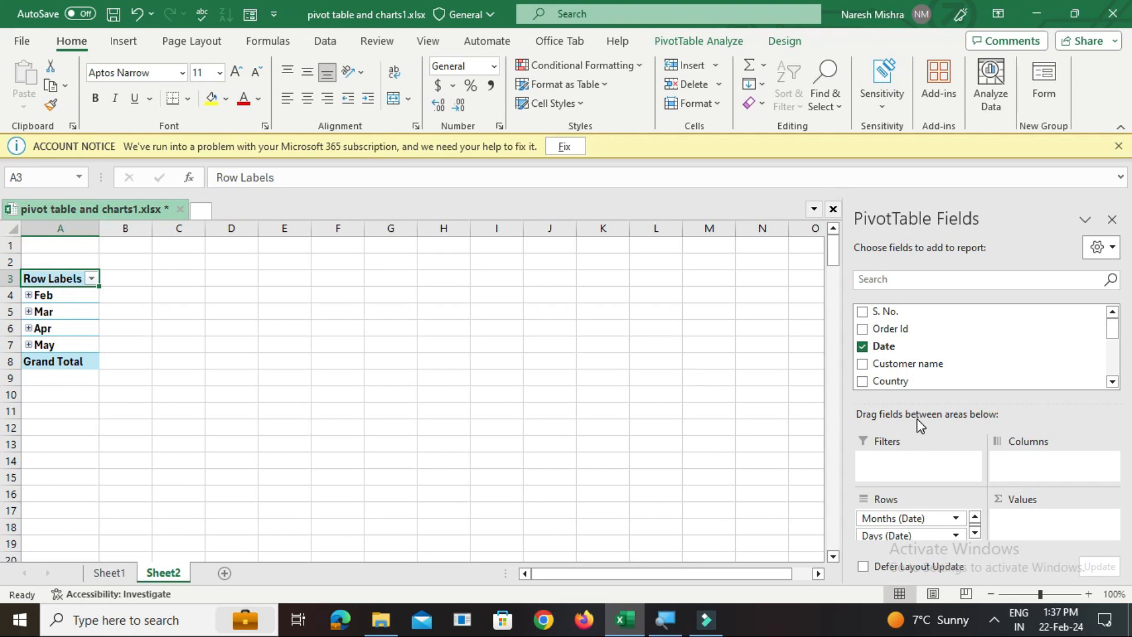
pyautogui.moveTo(1115, 332); pyautogui.dragTo(1114, 354)
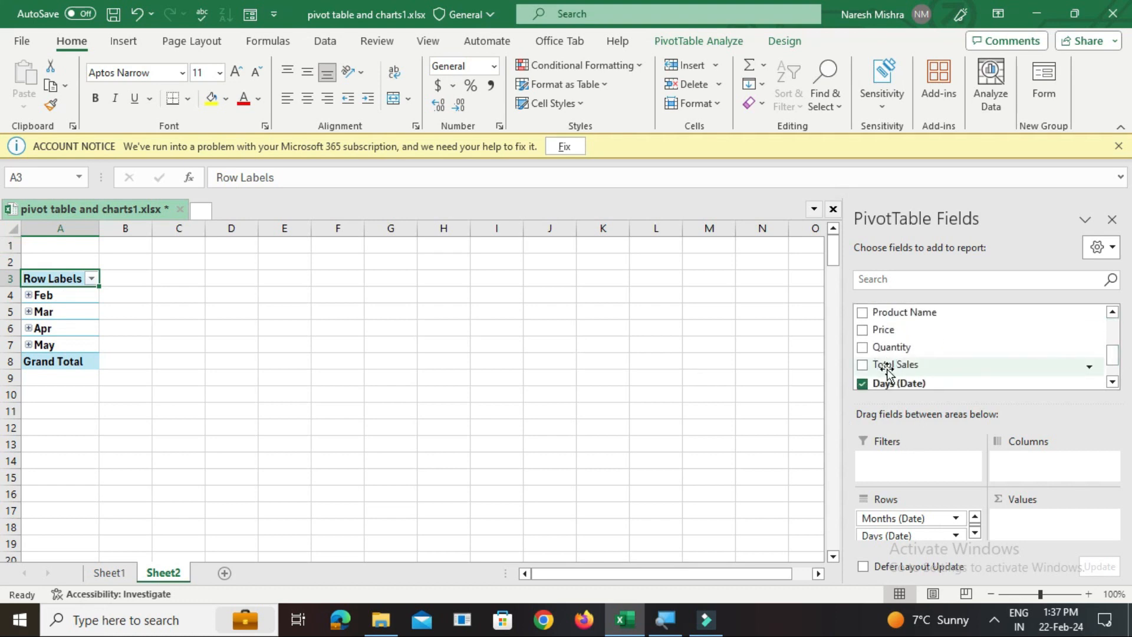
pyautogui.moveTo(888, 371); pyautogui.dragTo(1018, 524)
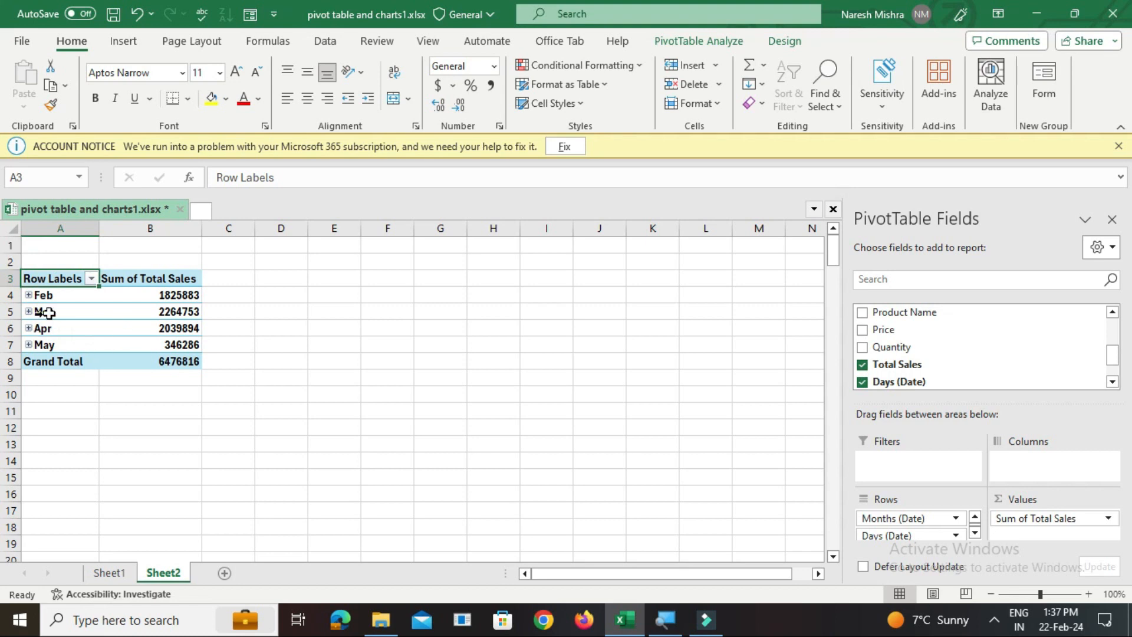
# Rename the PivotTable's row label header in A3 to "Monthly Sales"
pyautogui.doubleClick(52, 280)
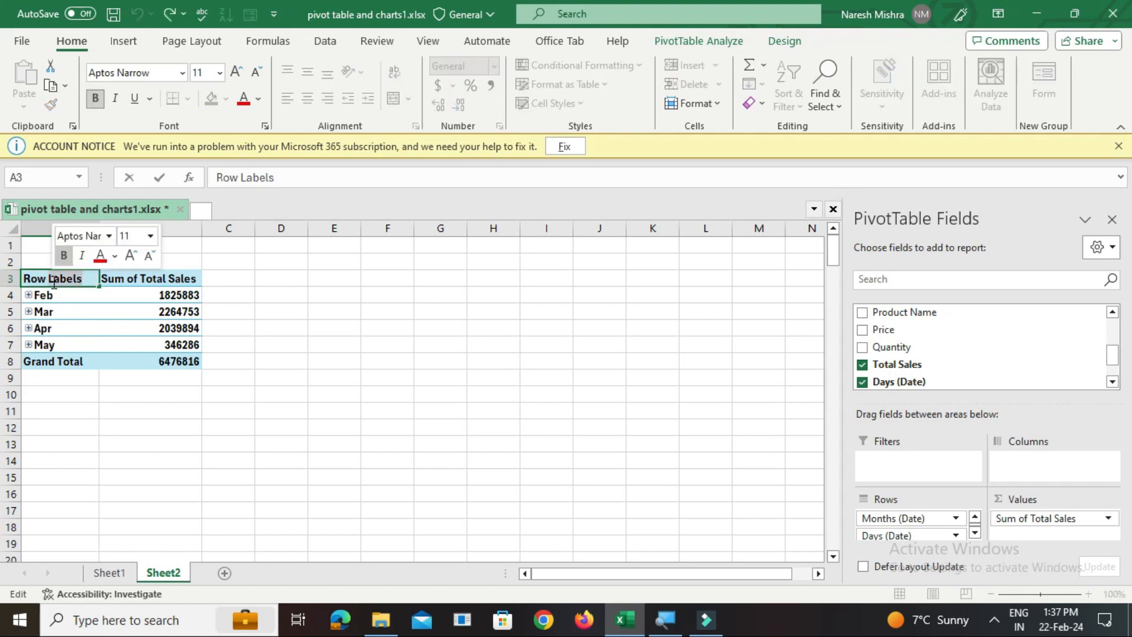
pyautogui.press('BackSpace')
pyautogui.press('BackSpace')
pyautogui.press('BackSpace')
pyautogui.press('BackSpace')
pyautogui.press('BackSpace')
pyautogui.press('BackSpace')
pyautogui.press('BackSpace')
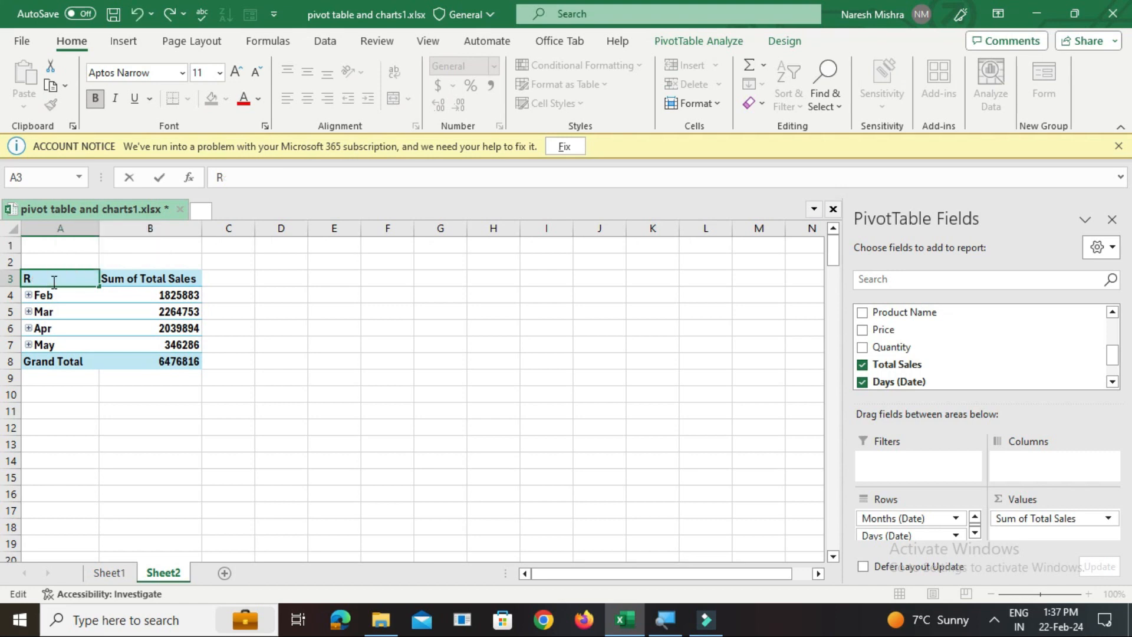
pyautogui.write('Monthly Sales')
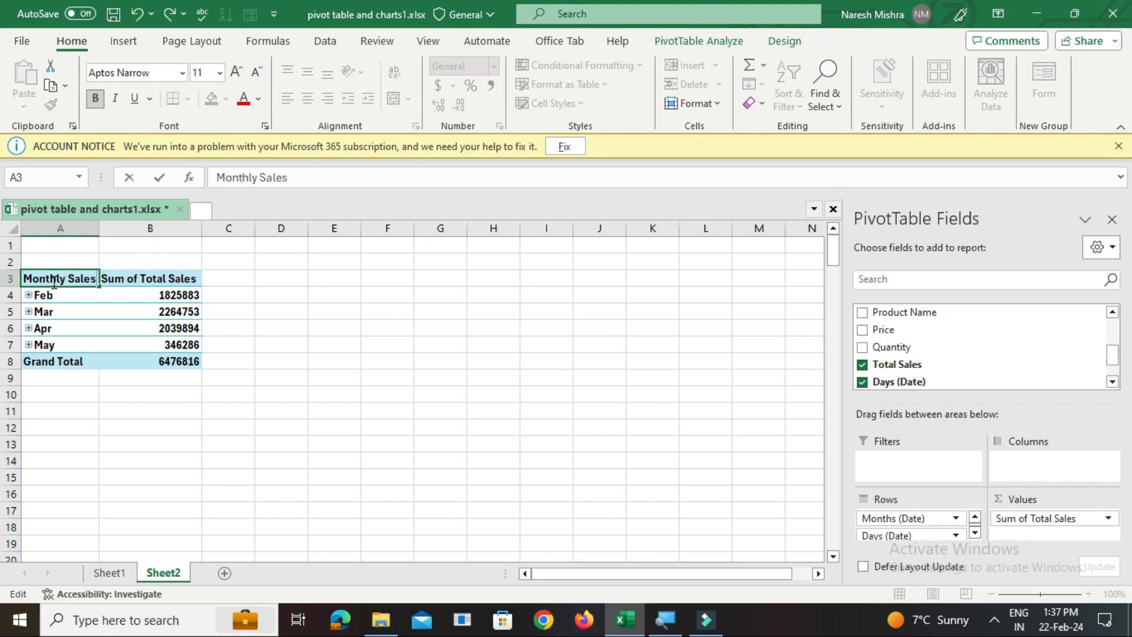
pyautogui.click(416, 358)
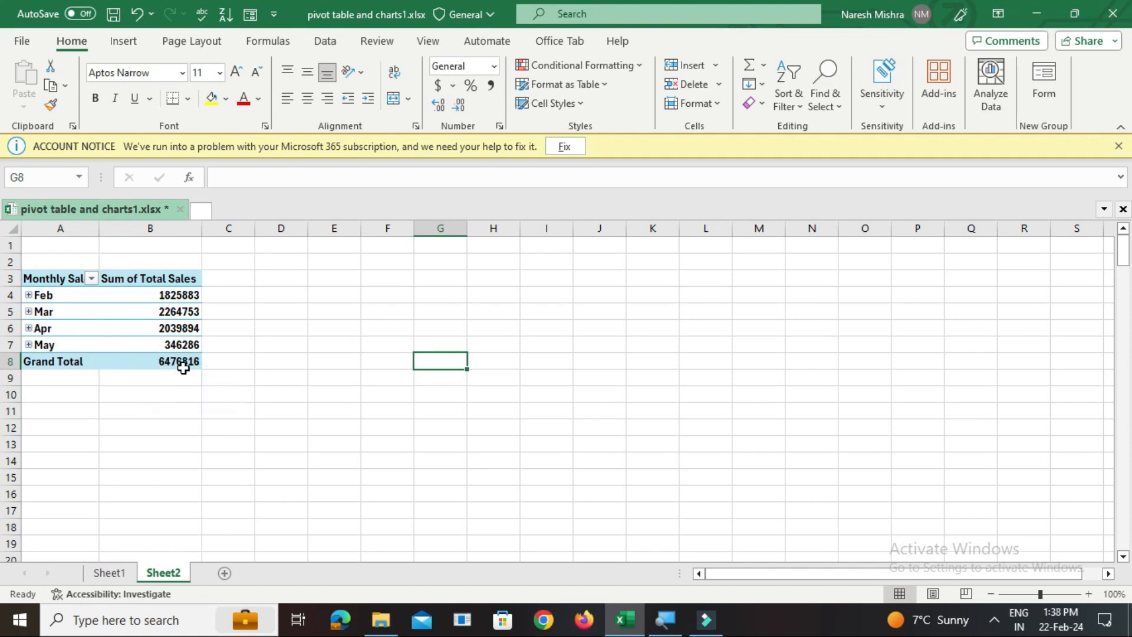
# Expand the Feb and Mar groups in turn to examine their daily sales, collapsing each one again
pyautogui.click(33, 295)
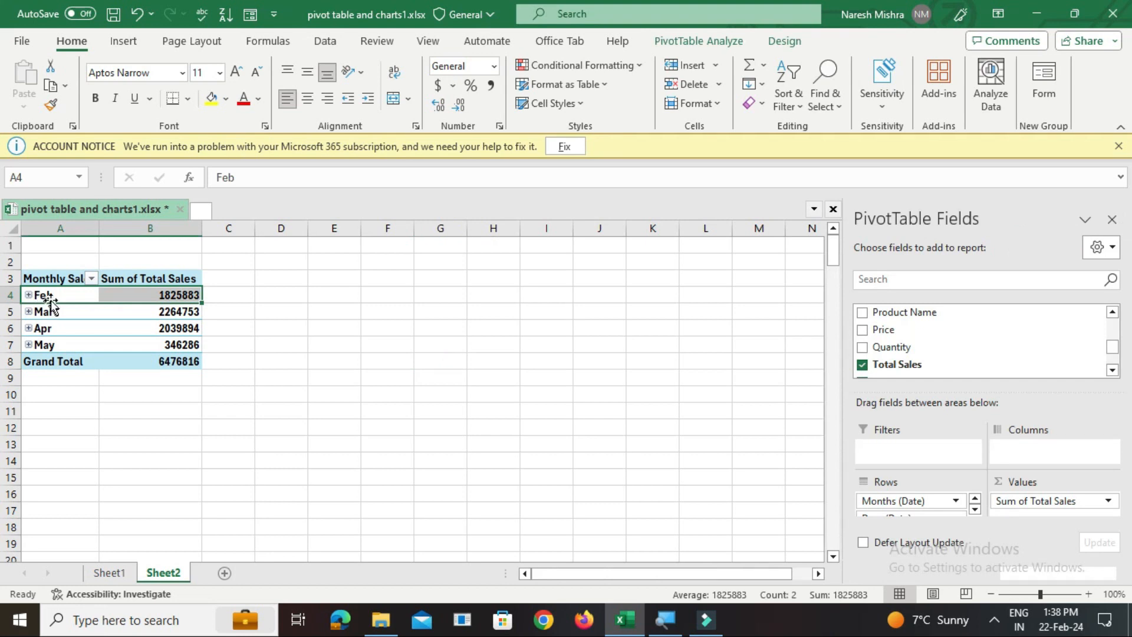
pyautogui.click(28, 294)
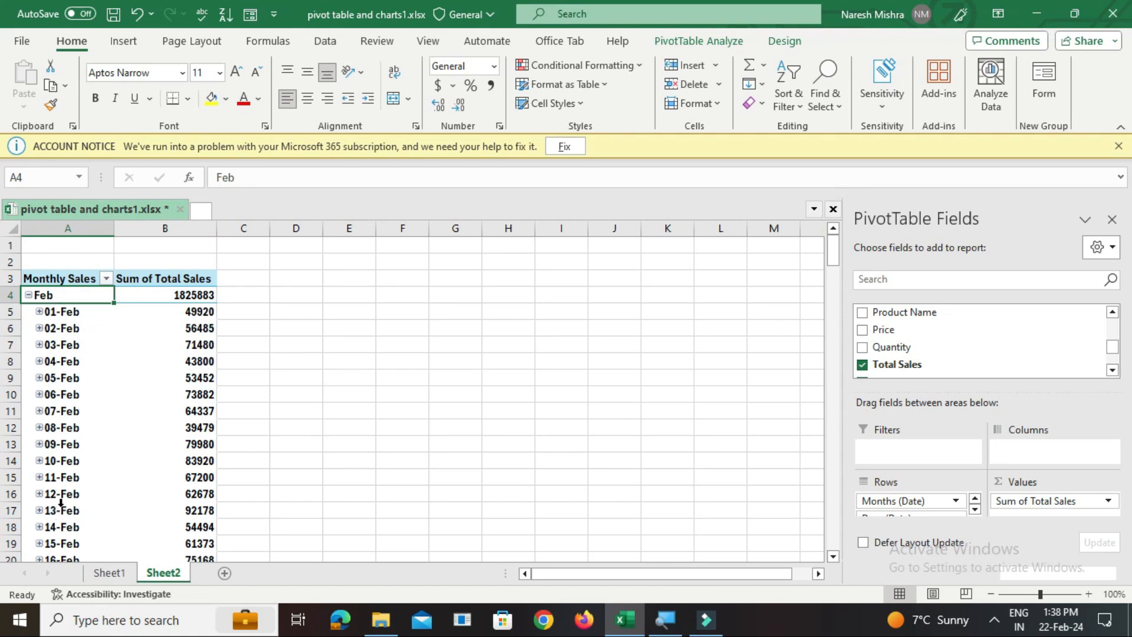
pyautogui.click(28, 295)
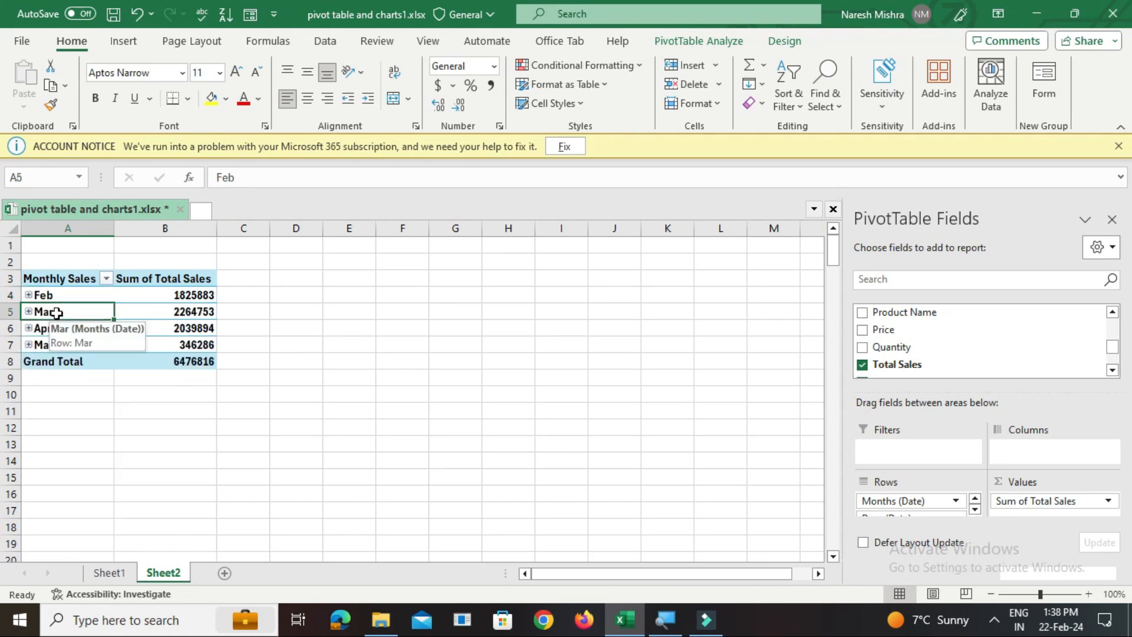
pyautogui.doubleClick(56, 314)
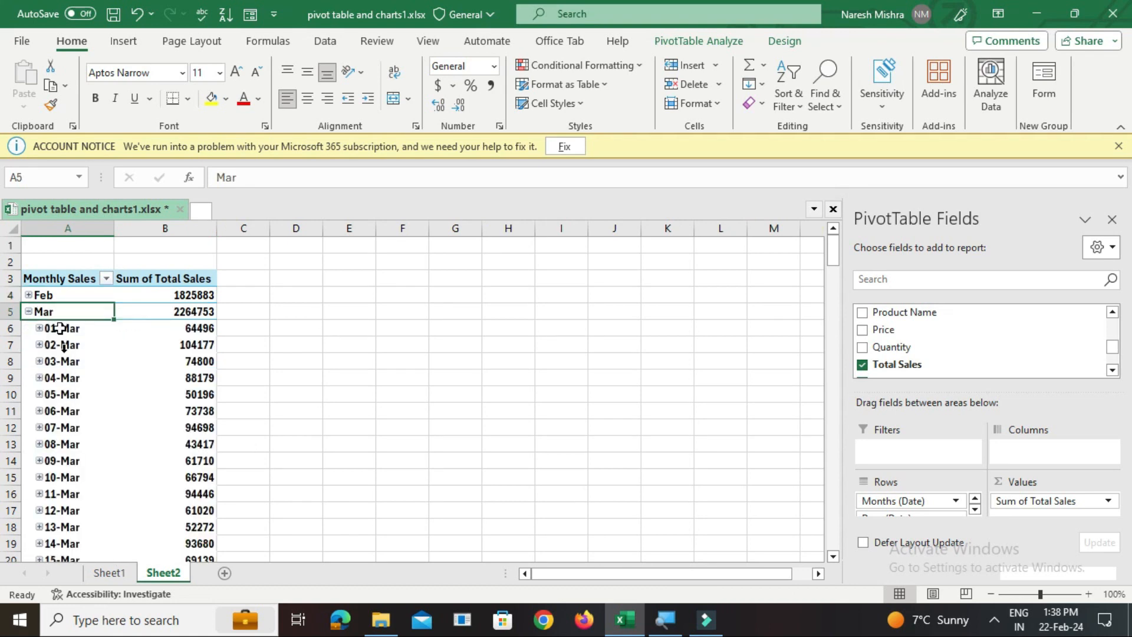
pyautogui.doubleClick(60, 312)
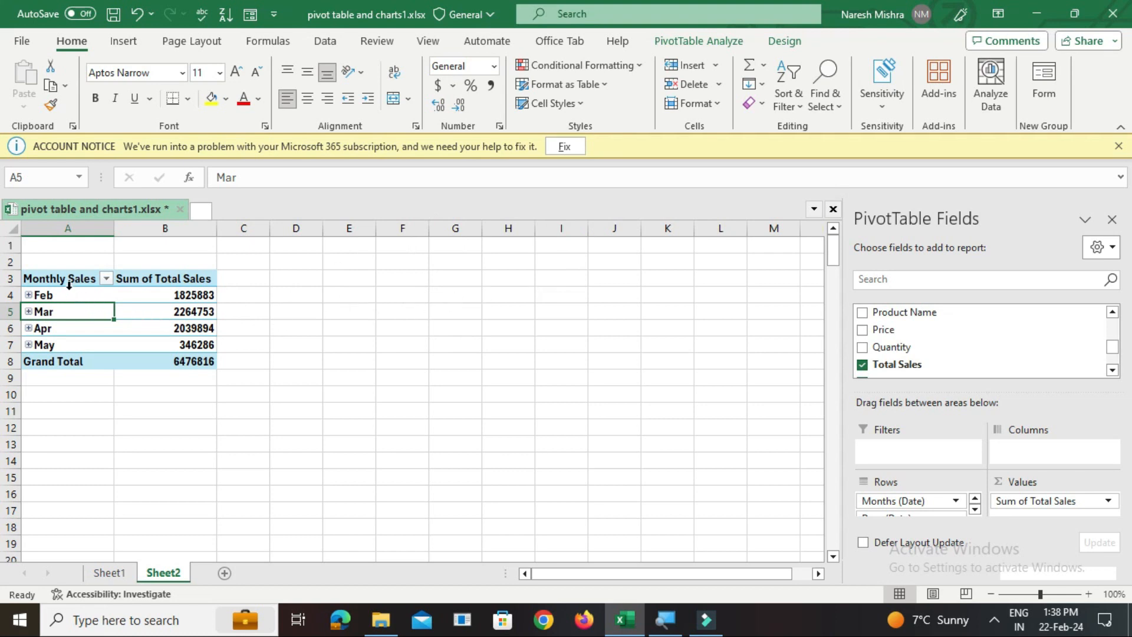
# Copy the whole Monthly Sales PivotTable and paste the duplicate at cell D3
pyautogui.moveTo(57, 283); pyautogui.dragTo(199, 362)
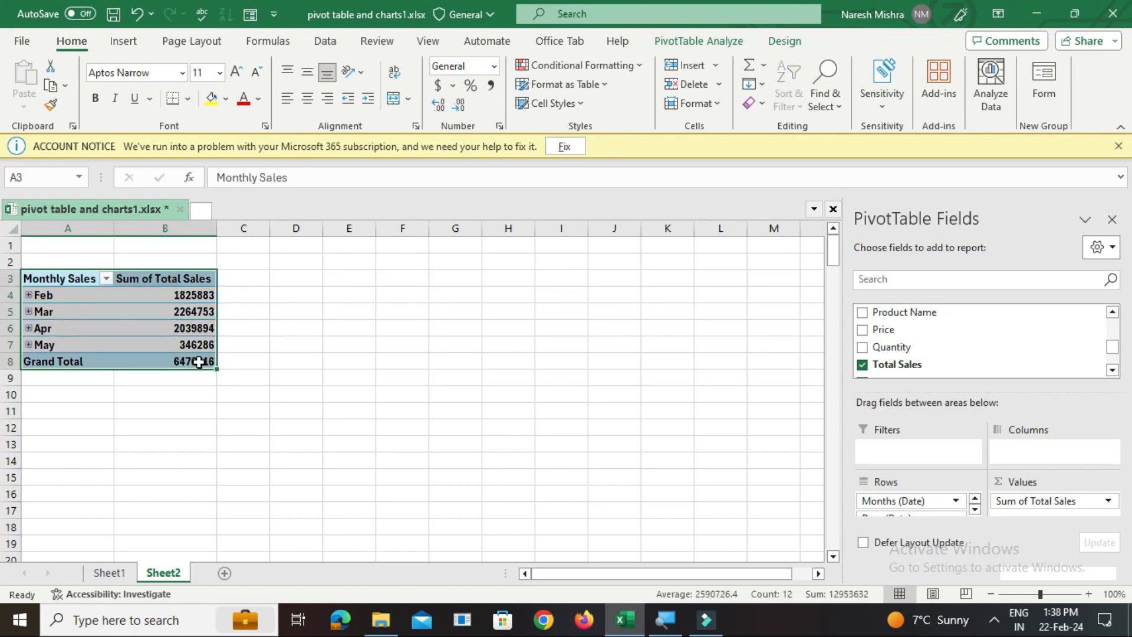
pyautogui.hotkey('ctrl', 'c')
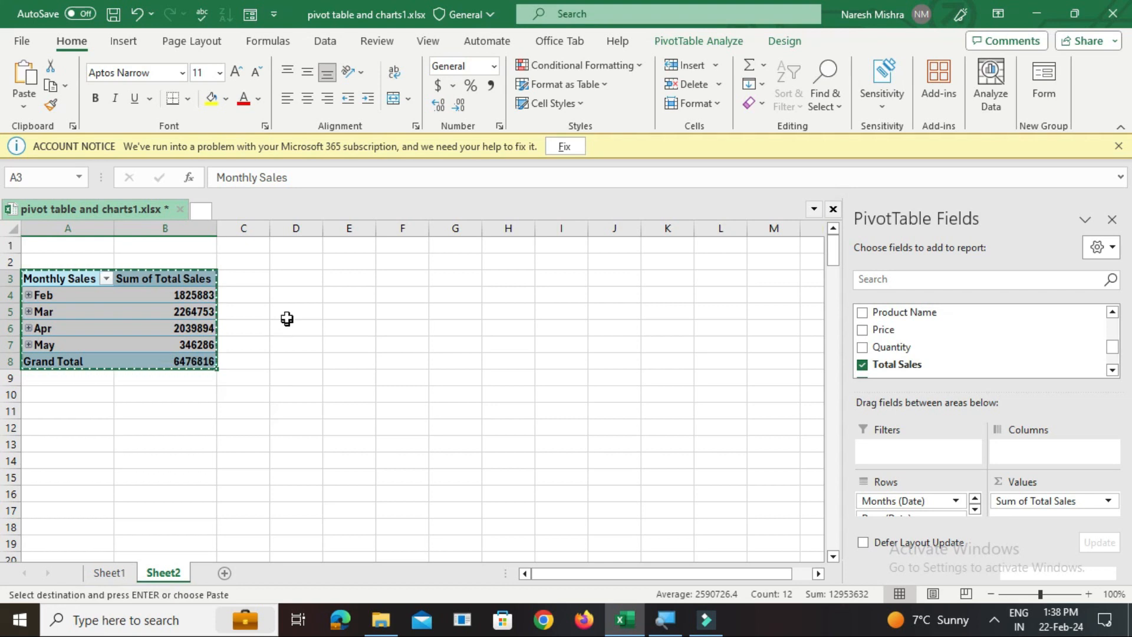
pyautogui.click(300, 281)
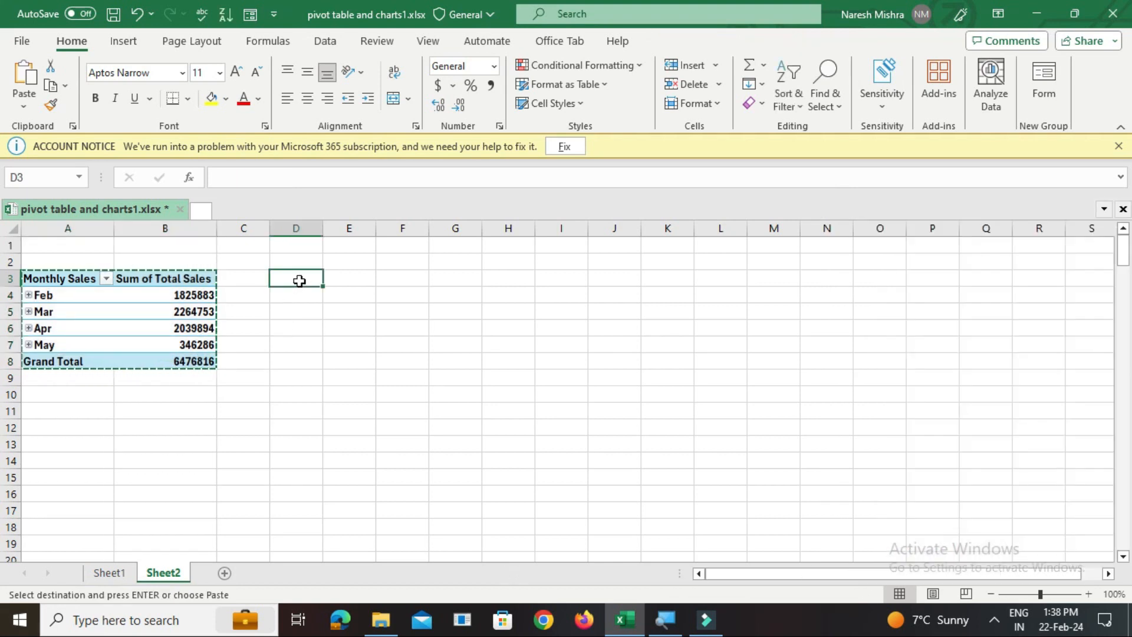
pyautogui.hotkey('ctrl', 'v')
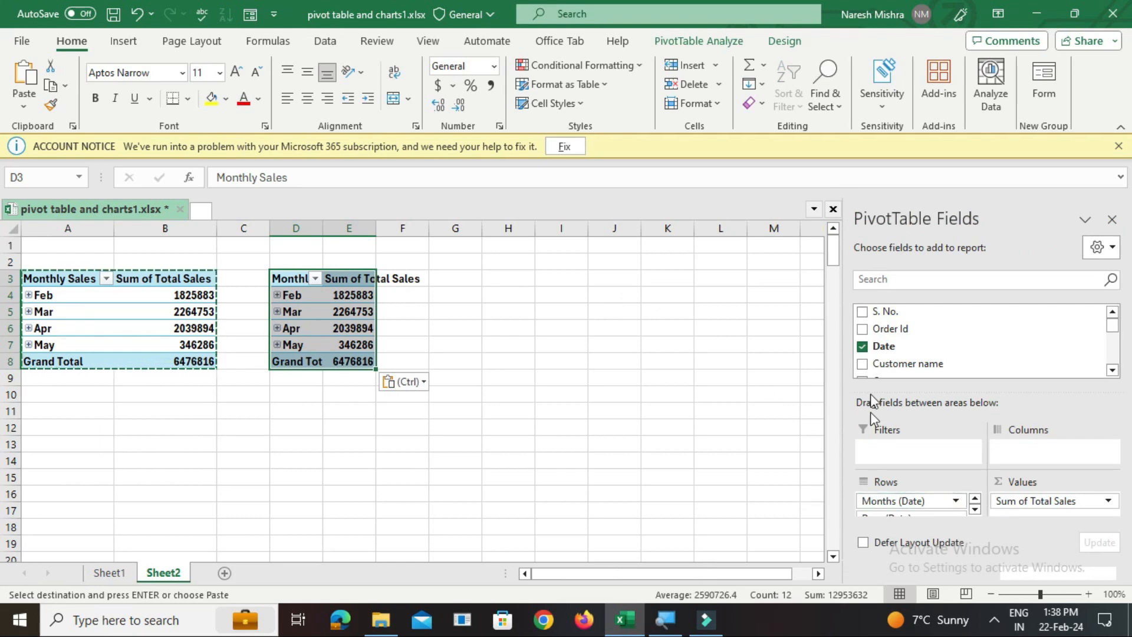
# Clear the copied PivotTable by removing its Date, Total Sales, Days (Date) and Months (Date) fields
pyautogui.click(861, 347)
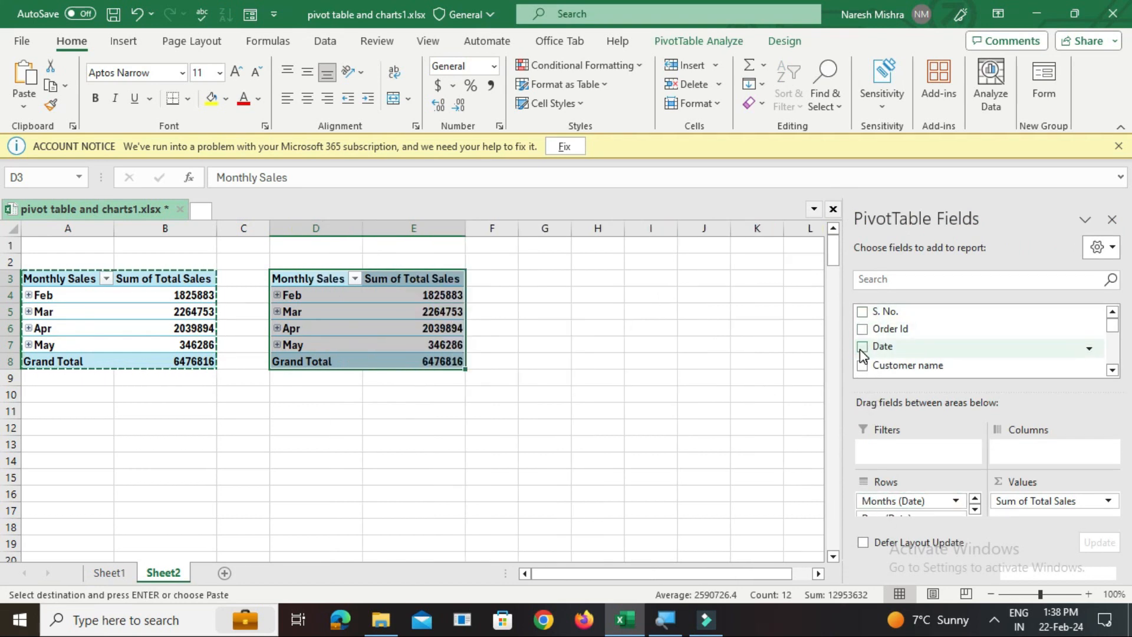
pyautogui.moveTo(1113, 334); pyautogui.dragTo(1114, 356)
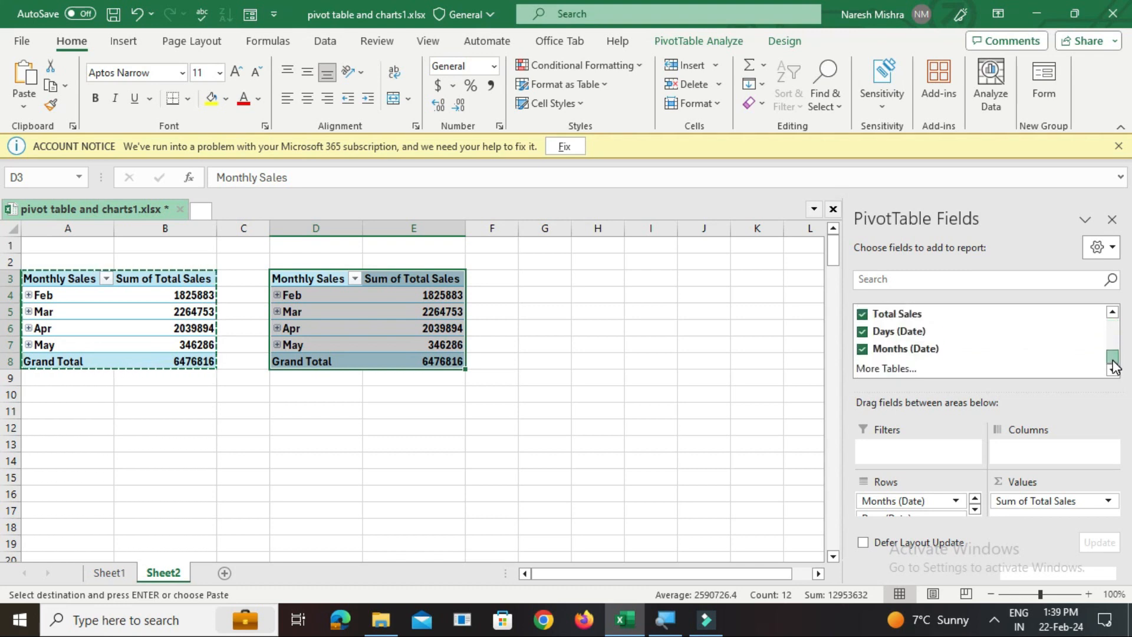
pyautogui.click(863, 314)
pyautogui.click(863, 333)
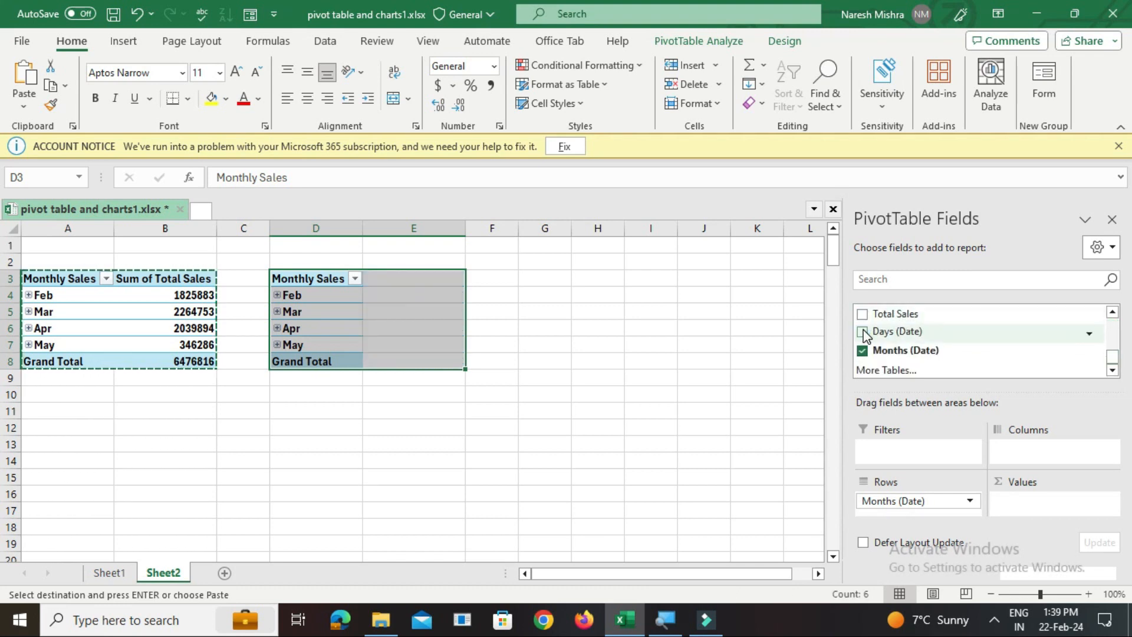
pyautogui.click(863, 349)
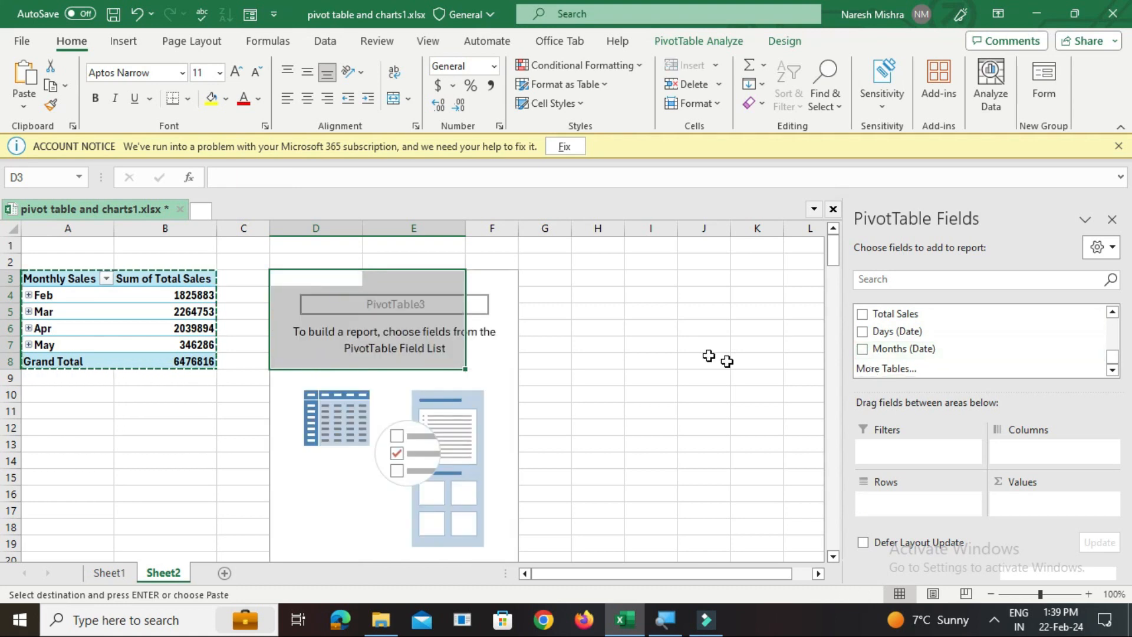
# Build the empty PivotTable at D3 with Country as rows and the sum of Total Sales as values
pyautogui.moveTo(1113, 358)
pyautogui.mouseDown()
pyautogui.moveTo(1126, 323)
pyautogui.moveTo(1120, 350)
pyautogui.moveTo(1118, 341)
pyautogui.mouseUp()
pyautogui.moveTo(890, 330); pyautogui.dragTo(897, 522)
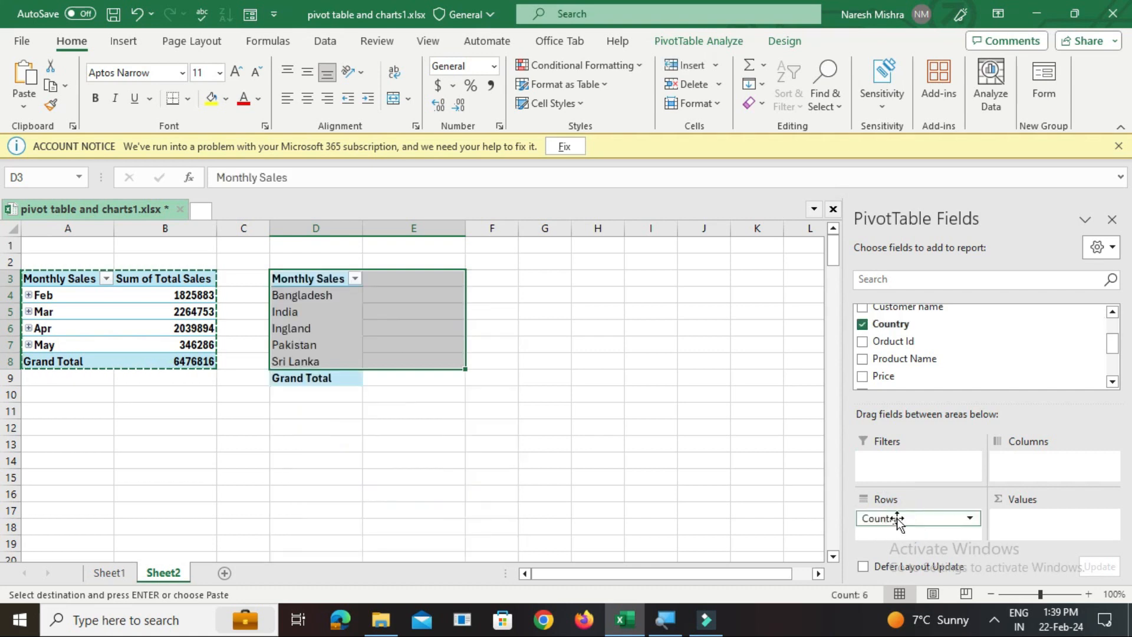
pyautogui.moveTo(1112, 341); pyautogui.dragTo(1109, 375)
pyautogui.moveTo(882, 327); pyautogui.dragTo(1018, 527)
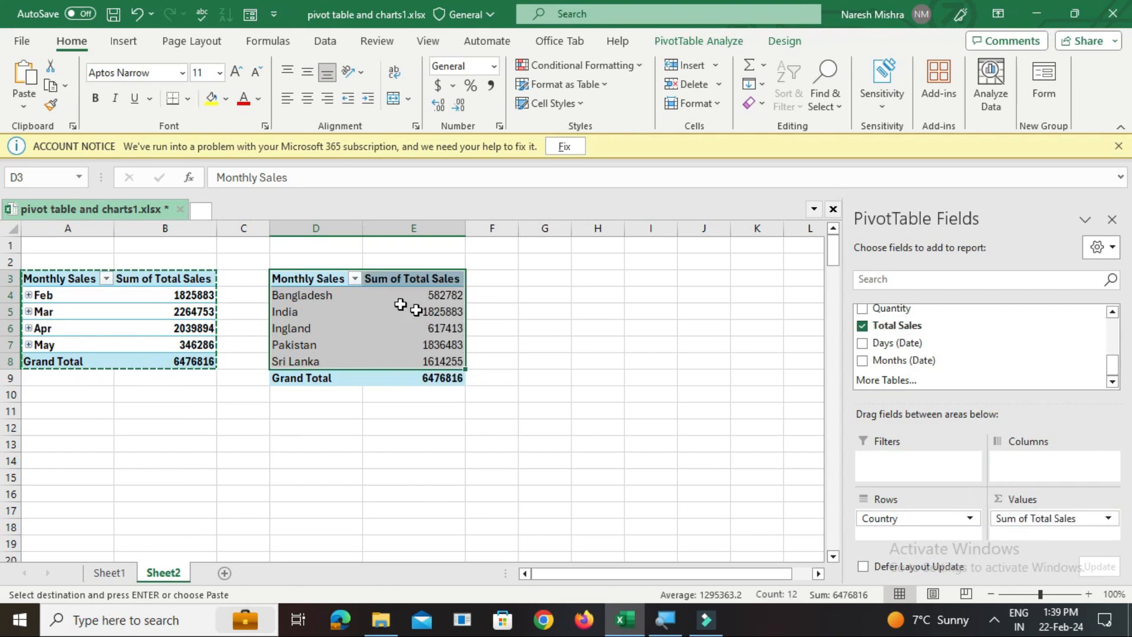
# Rename the row label header in D3 to "Country"
pyautogui.click(326, 313)
pyautogui.doubleClick(320, 283)
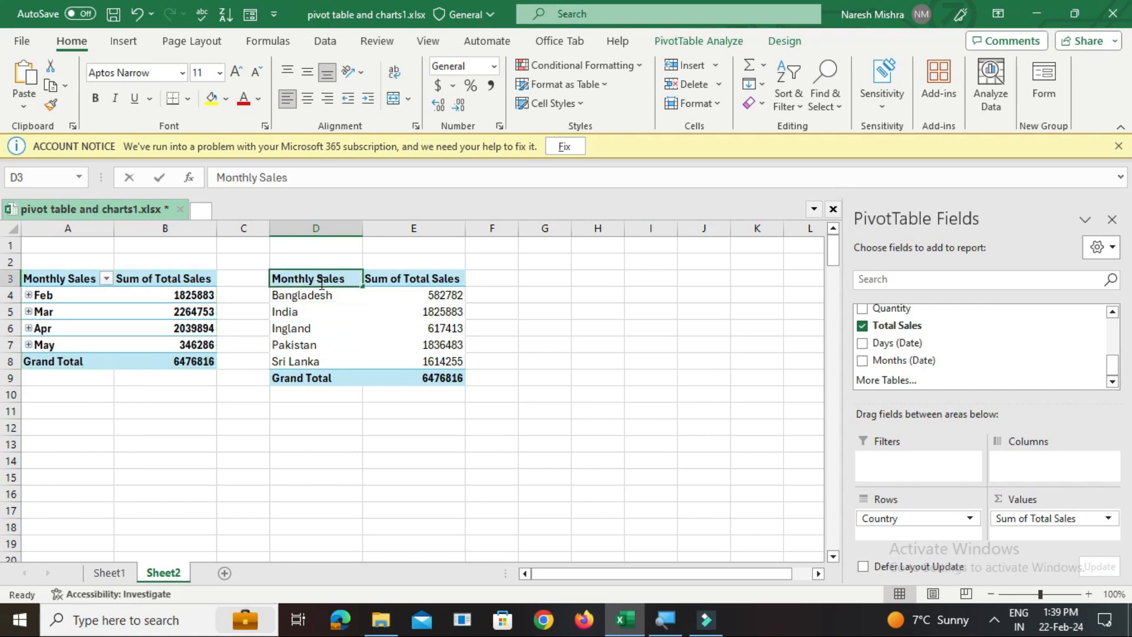
pyautogui.tripleClick(322, 283)
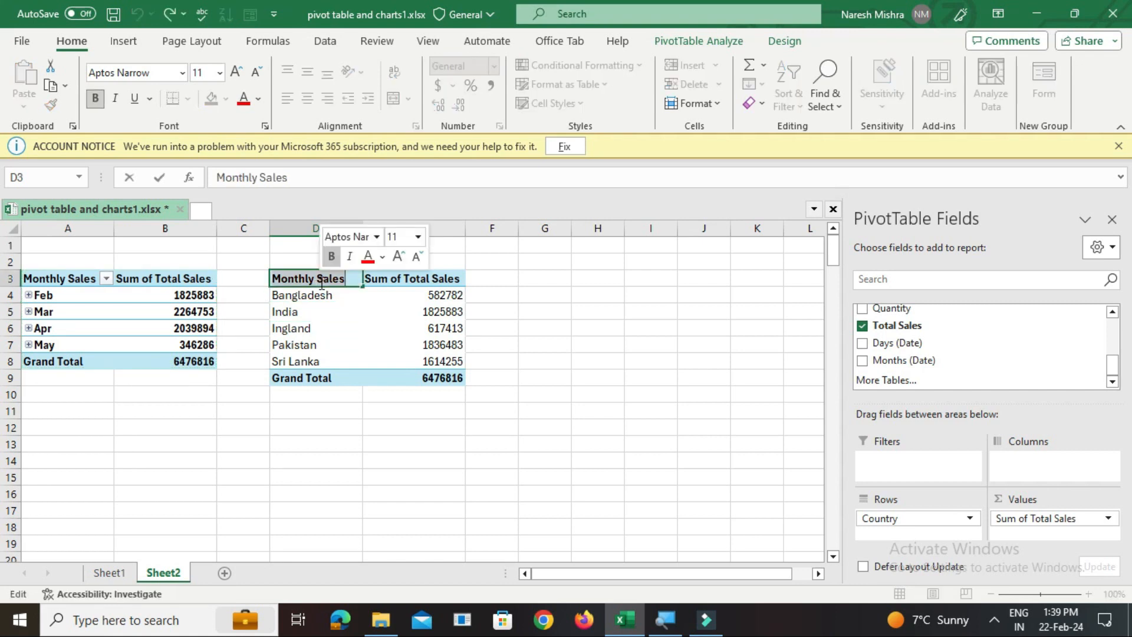
pyautogui.write('Country')
pyautogui.click(614, 425)
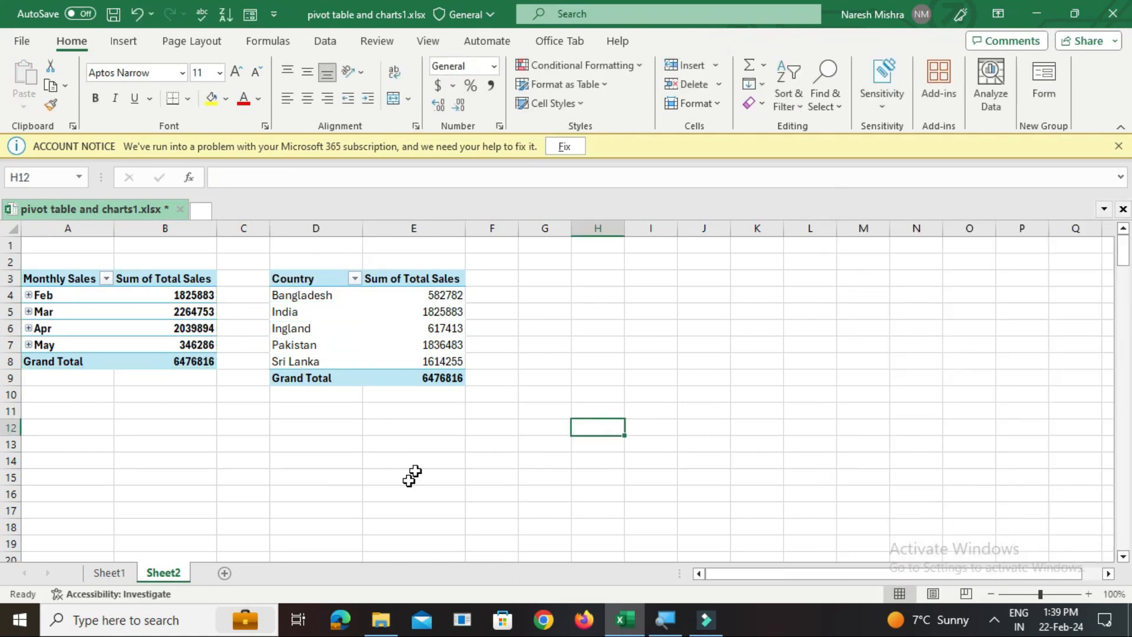
# Copy the whole Country PivotTable, including its Grand Total row, and paste the duplicate at cell G3
pyautogui.click(312, 283)
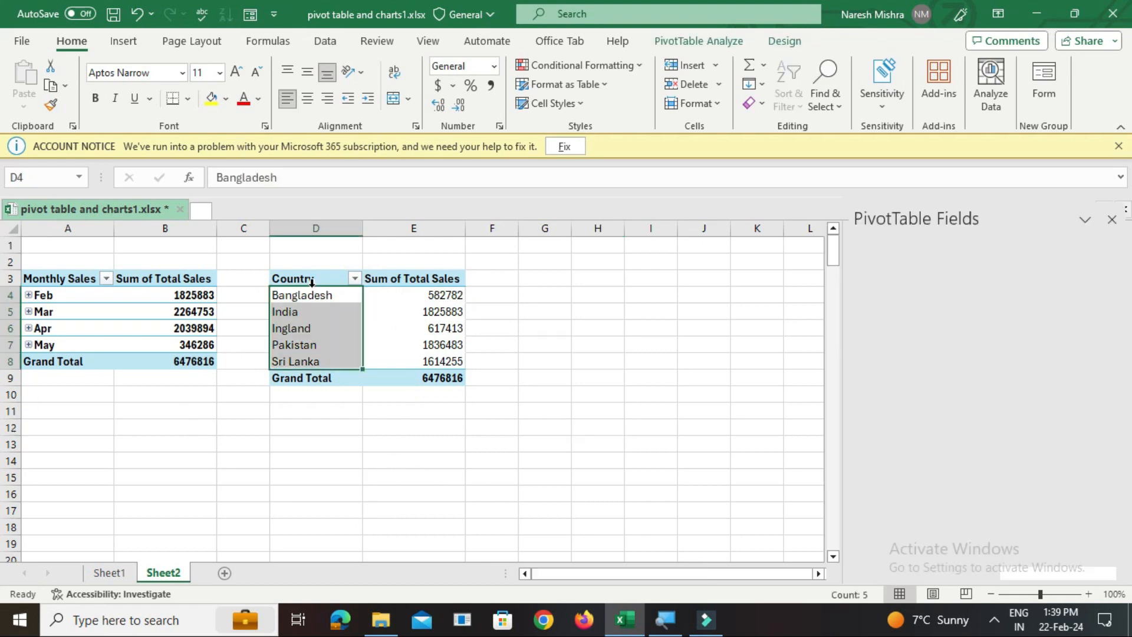
pyautogui.moveTo(304, 279); pyautogui.dragTo(422, 376)
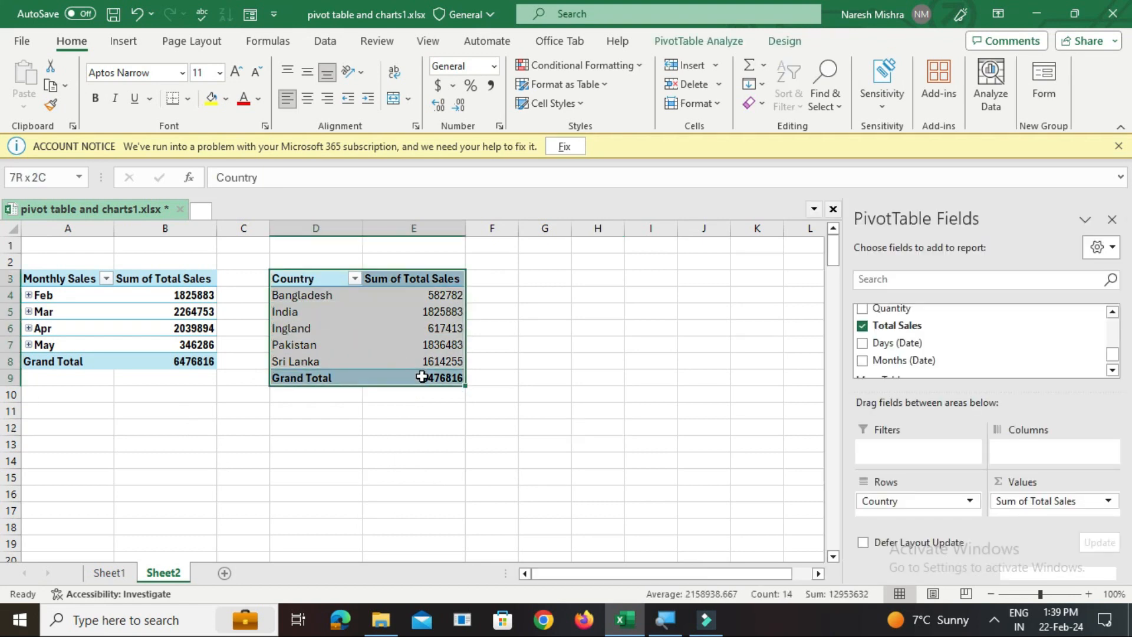
pyautogui.hotkey('ctrl', 'c')
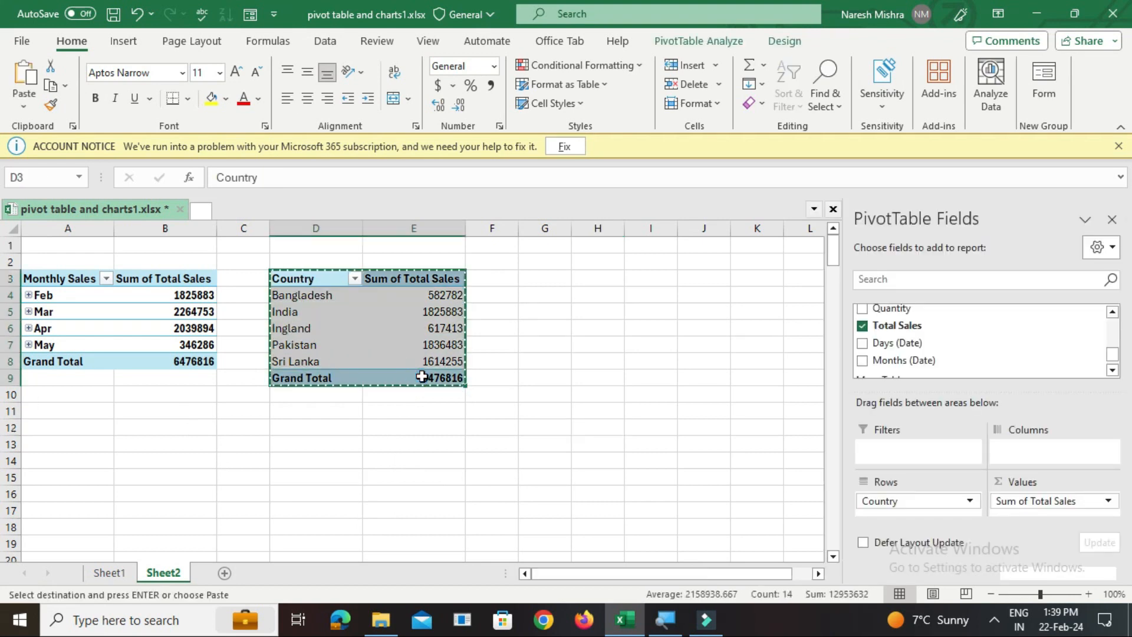
pyautogui.click(547, 277)
pyautogui.hotkey('ctrl', 'v')
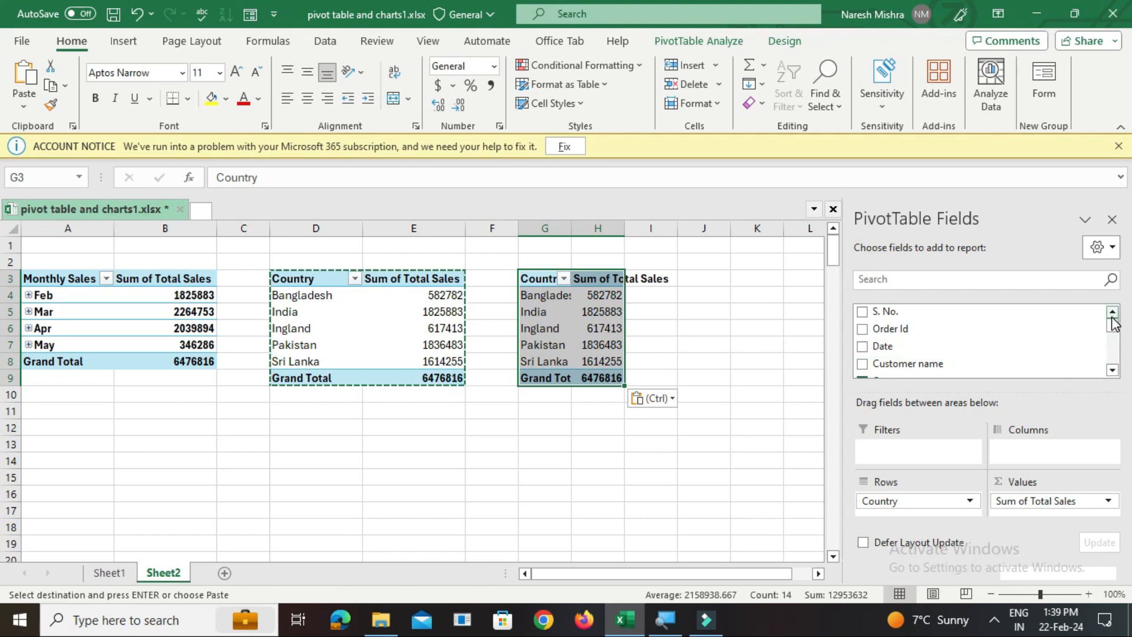
# Clear the PivotTable copy at G3 by removing its Country and Total Sales fields
pyautogui.moveTo(1112, 329); pyautogui.dragTo(1112, 349)
pyautogui.click(863, 340)
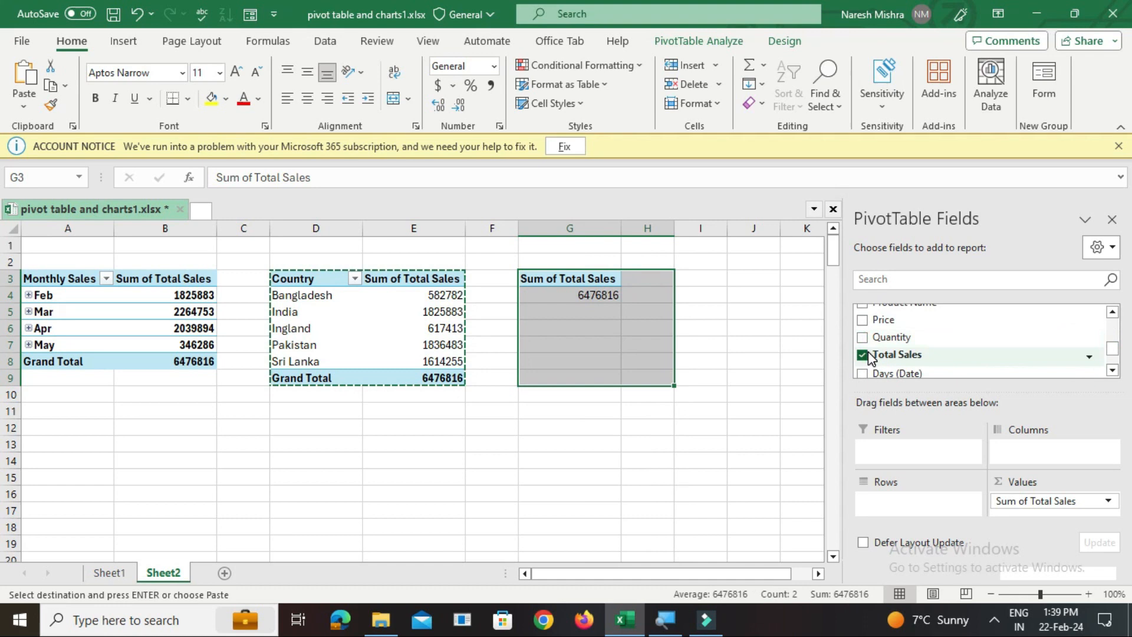
pyautogui.click(863, 355)
# Add Product Name as rows and the sum of Total Sales as values to the PivotTable at G3
pyautogui.scroll(1, 917, 363)
pyautogui.moveTo(916, 358); pyautogui.dragTo(894, 529)
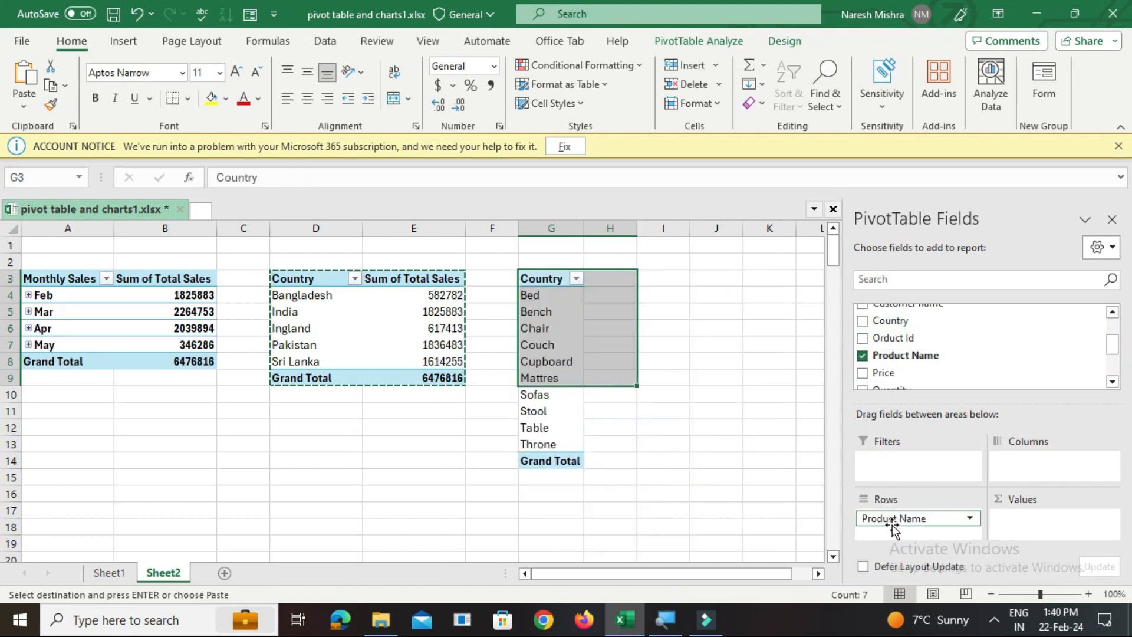
pyautogui.moveTo(1116, 351); pyautogui.dragTo(1116, 373)
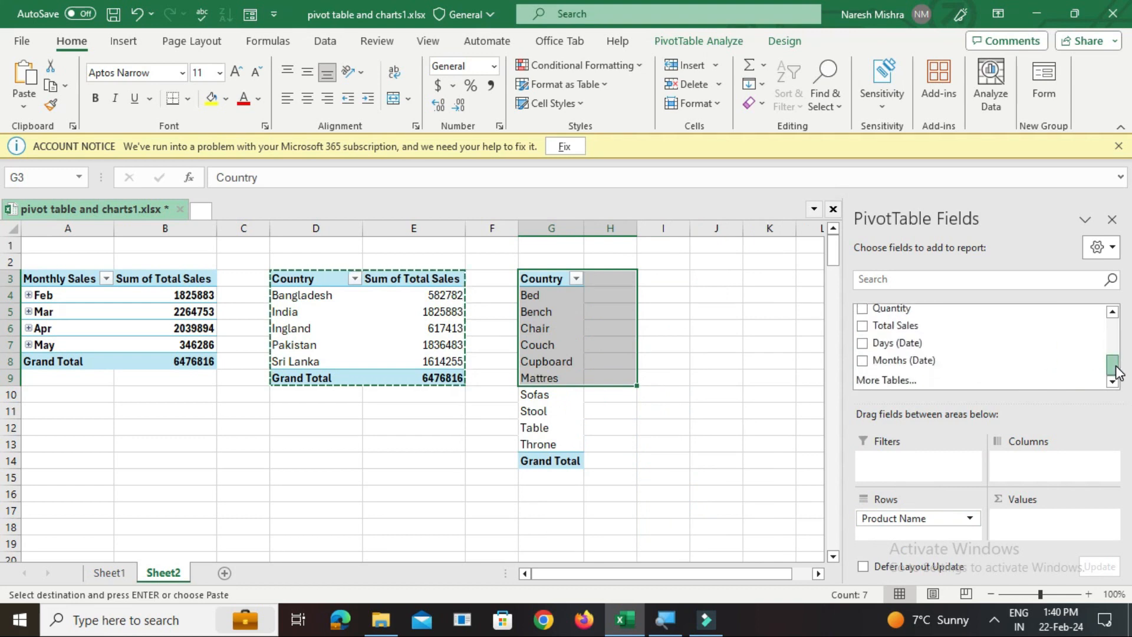
pyautogui.moveTo(901, 326); pyautogui.dragTo(1015, 522)
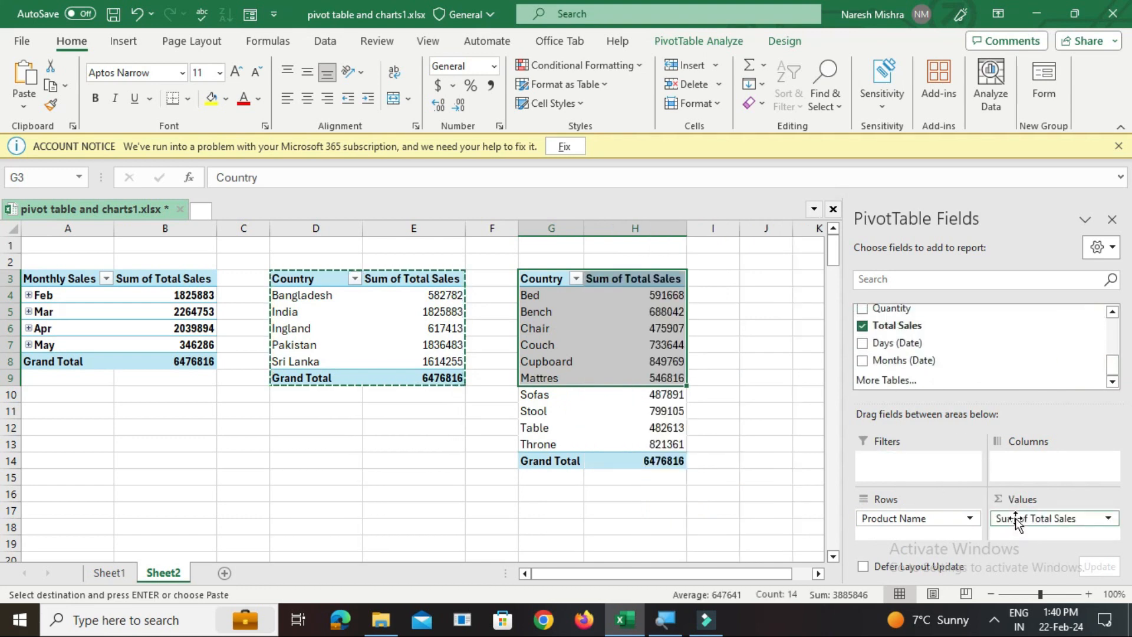
# Rename the row label header in G3 to "Product"
pyautogui.doubleClick(549, 282)
pyautogui.doubleClick(550, 283)
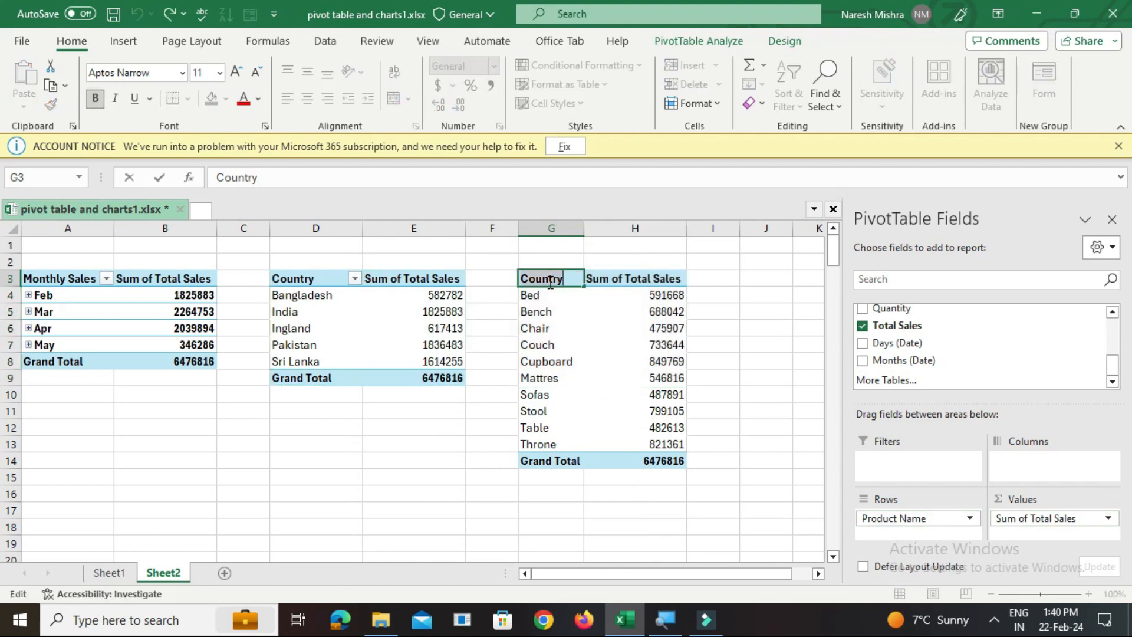
pyautogui.write('Product')
pyautogui.click(760, 378)
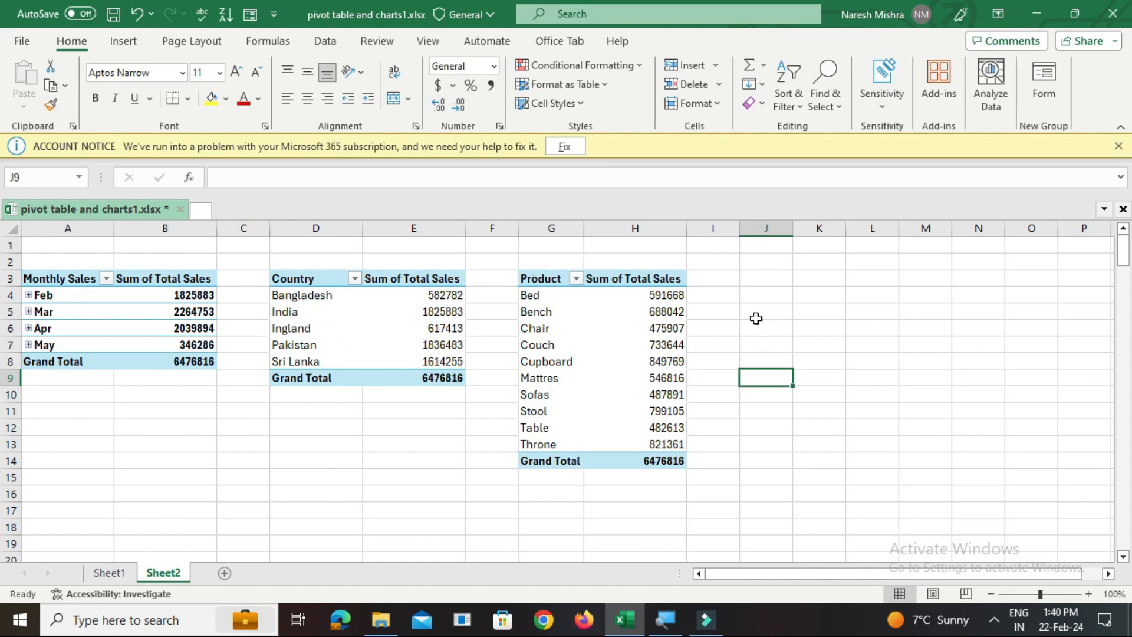
# Set the PivotTable name of the monthly sales table at A3 to Monthly_Sales
pyautogui.click(132, 283)
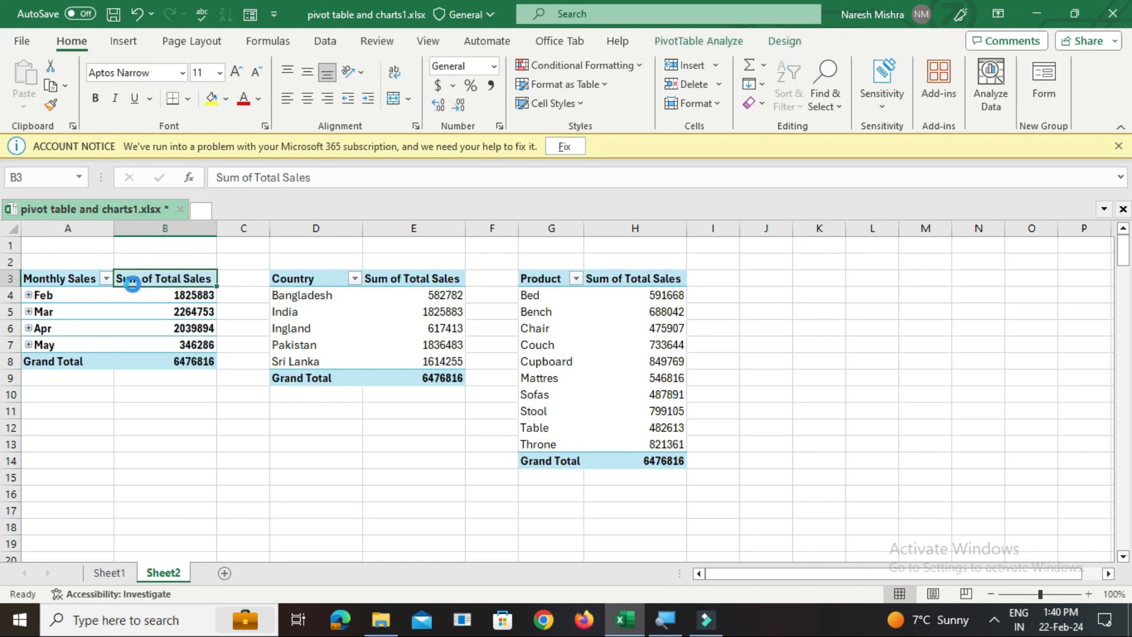
pyautogui.click(37, 278)
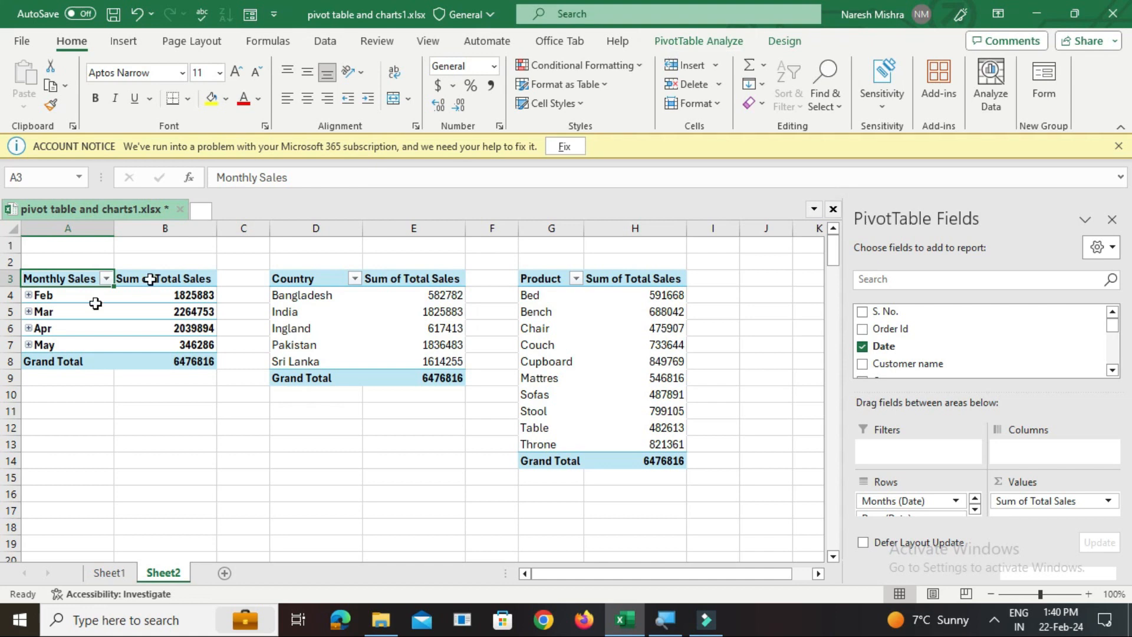
pyautogui.click(695, 42)
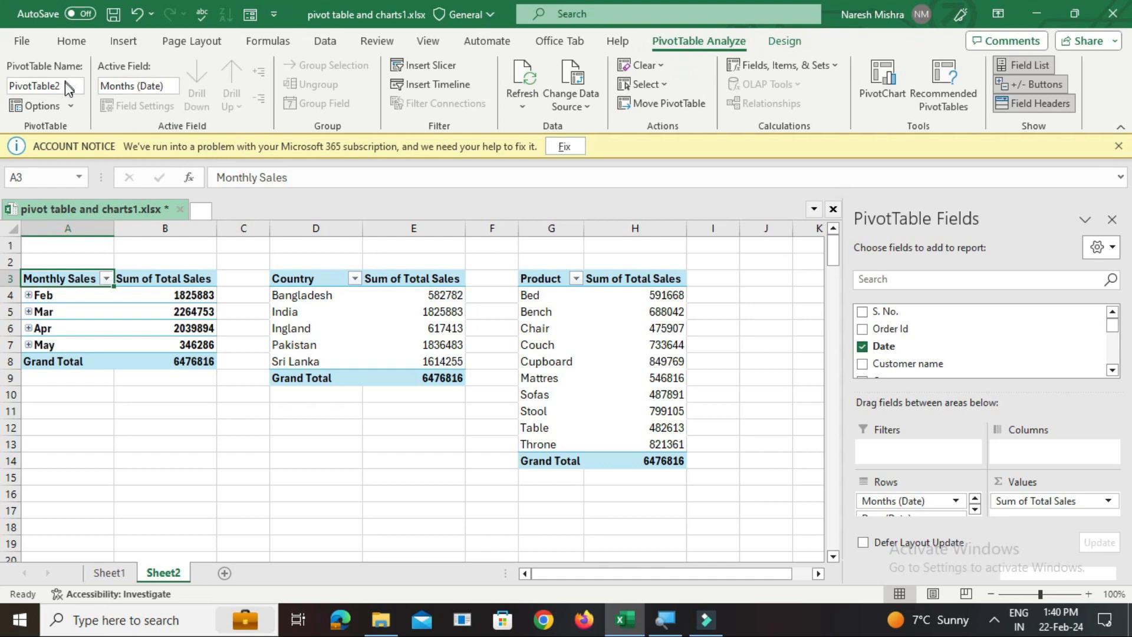
pyautogui.click(27, 87)
pyautogui.moveTo(28, 87); pyautogui.dragTo(70, 90)
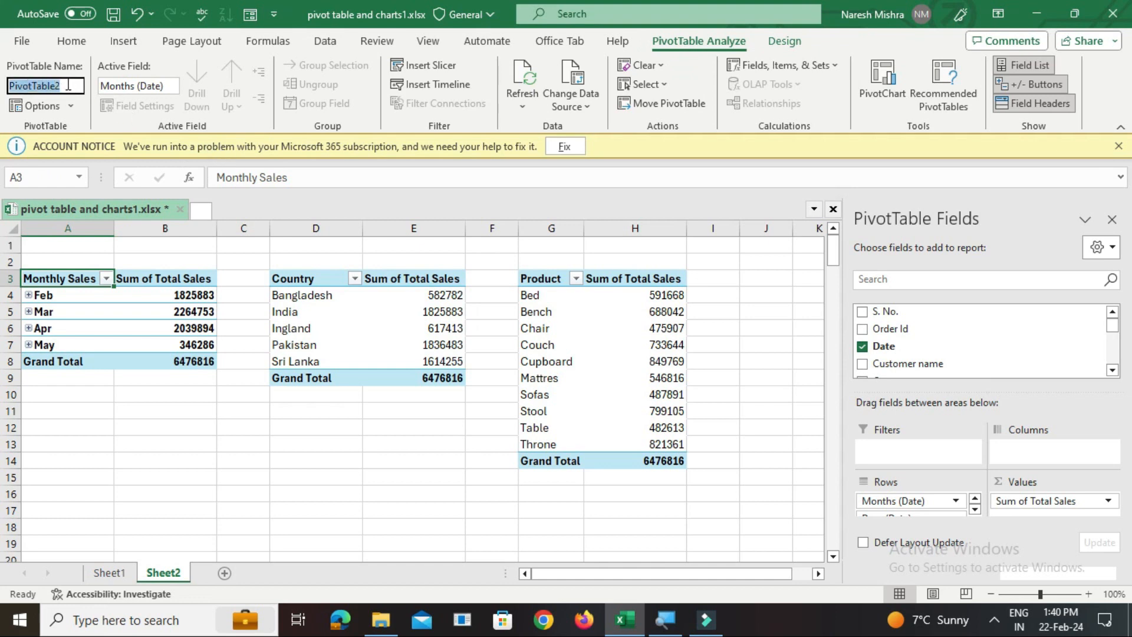
pyautogui.write('Monthly_Sales')
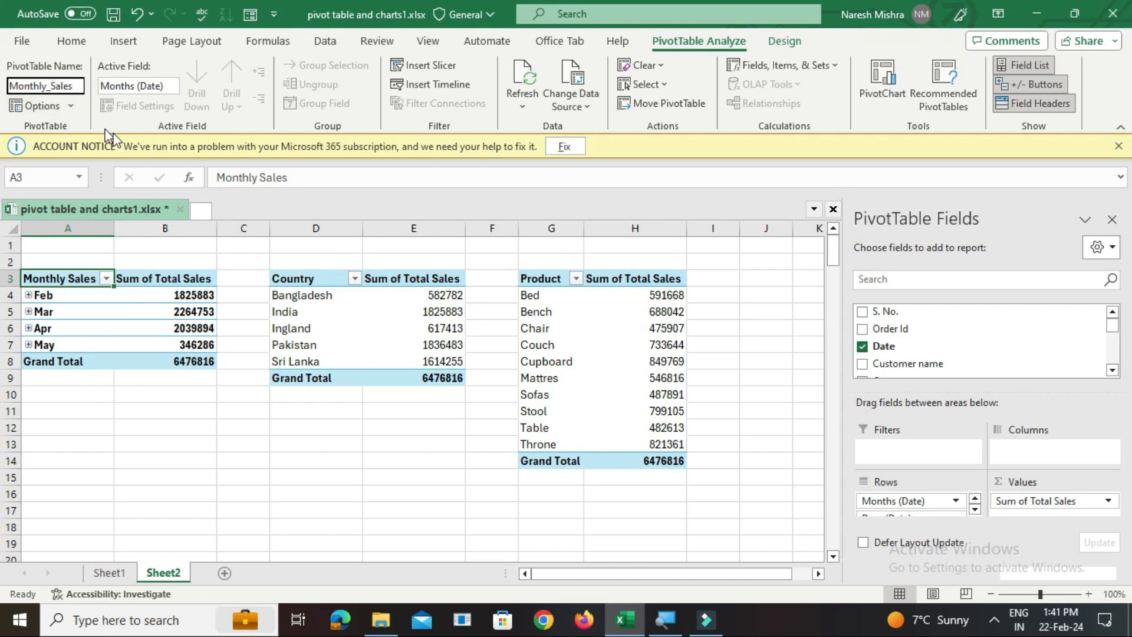
pyautogui.click(58, 311)
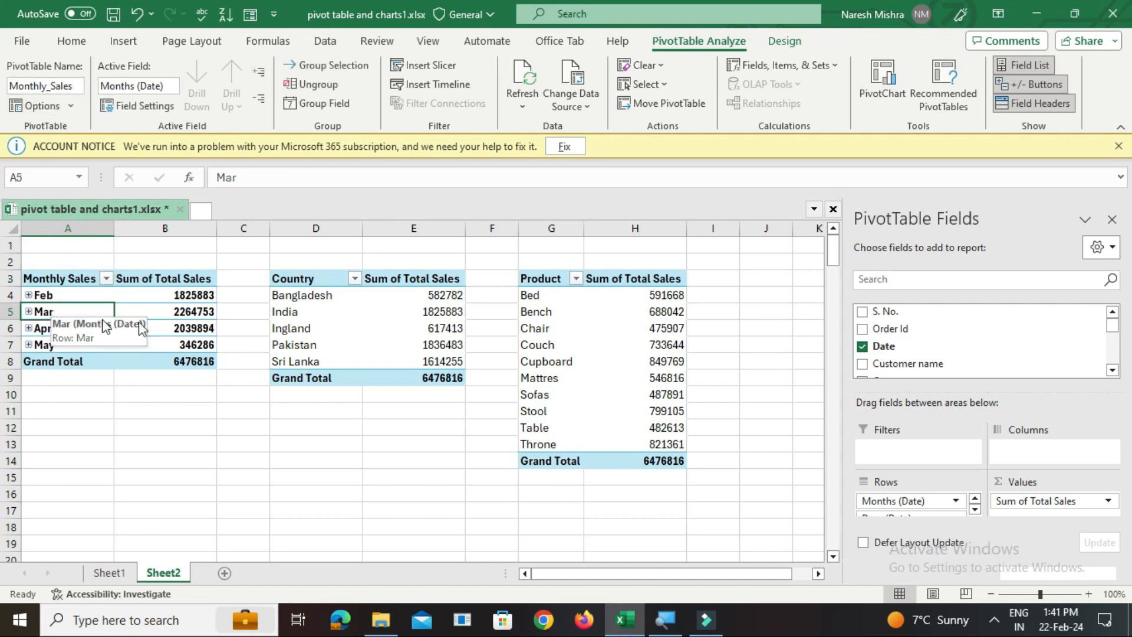
# Name the Country PivotTable County_wise_Sales and open the Product PivotTable's name for editing
pyautogui.click(301, 281)
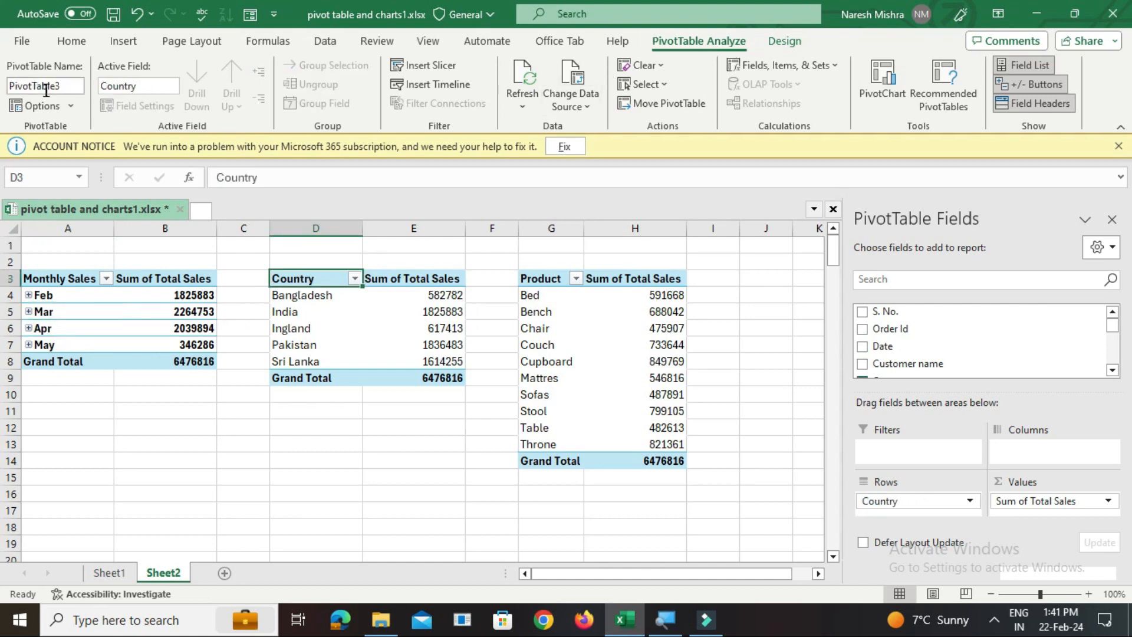
pyautogui.click(65, 88)
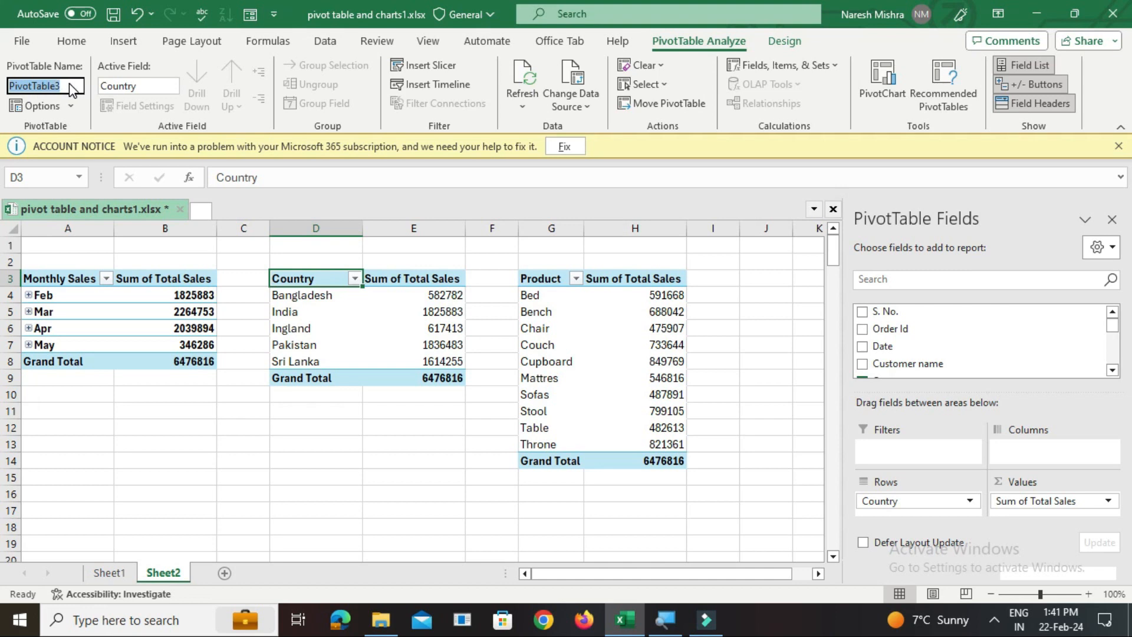
pyautogui.write('County_wise_Sale')
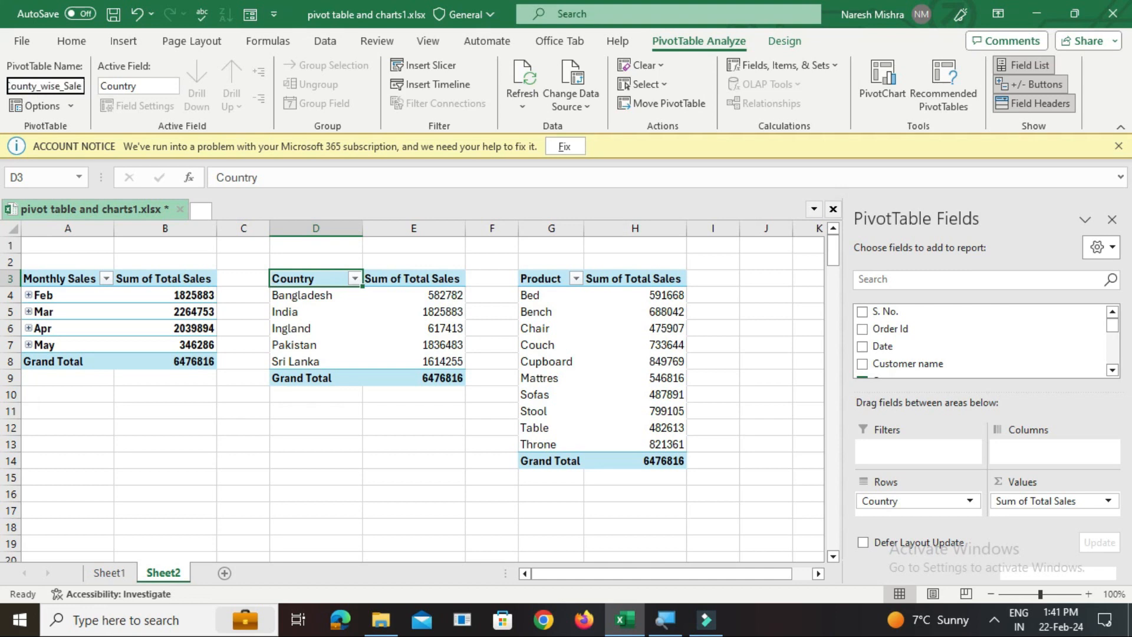
pyautogui.write('s')
pyautogui.click(548, 284)
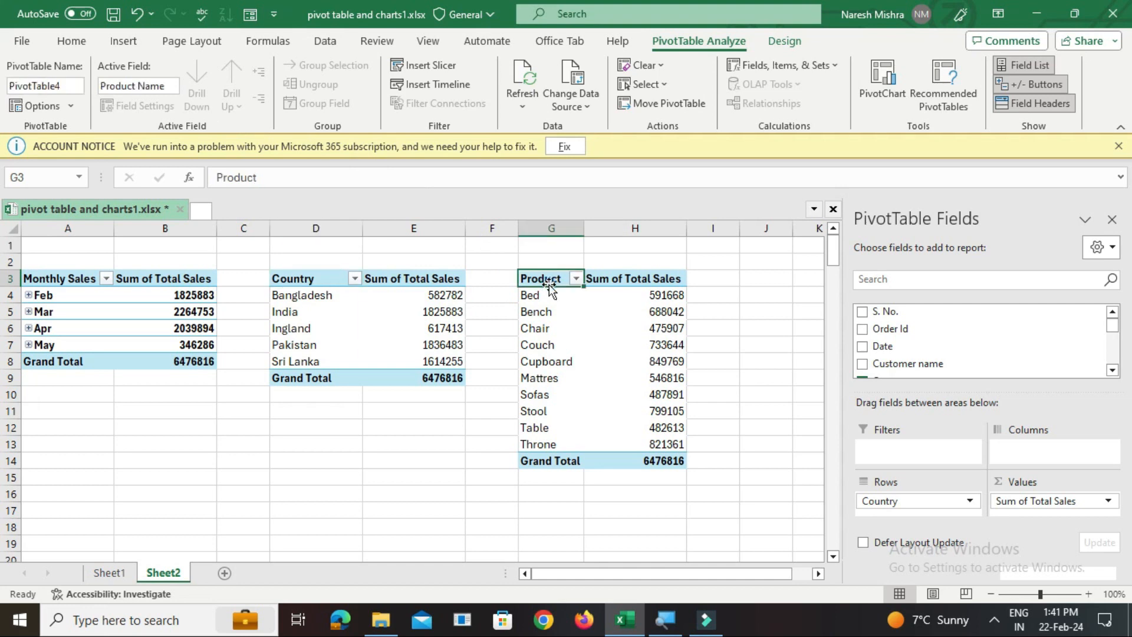
pyautogui.click(67, 90)
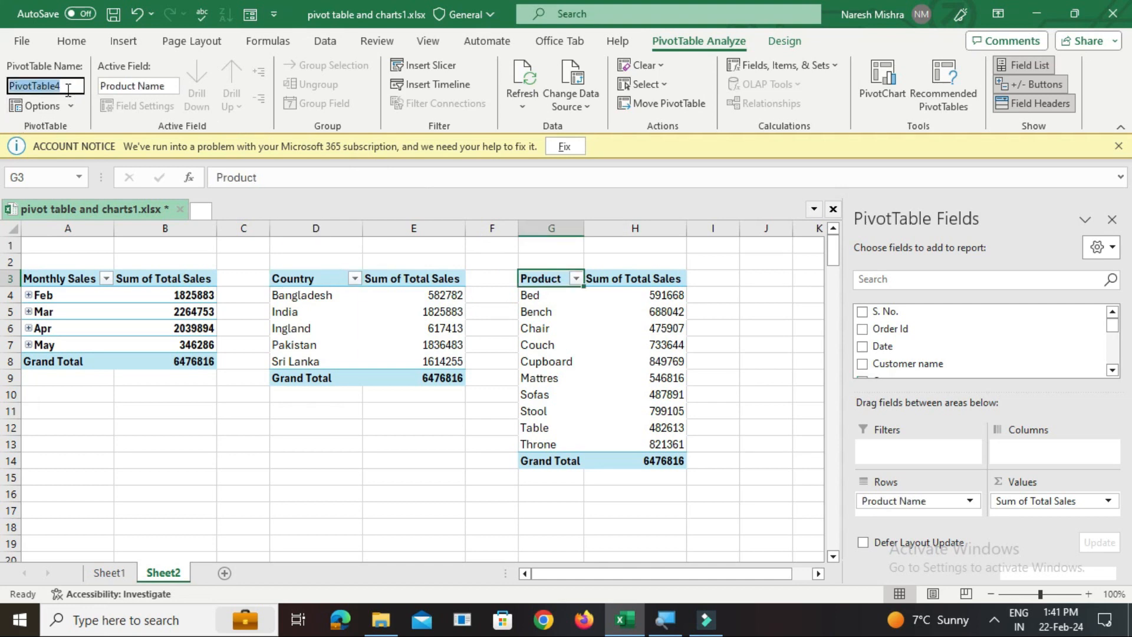
# Apply the Medium PivotTable style with a dark green header and light green rows to the Monthly Sales table
pyautogui.click(59, 279)
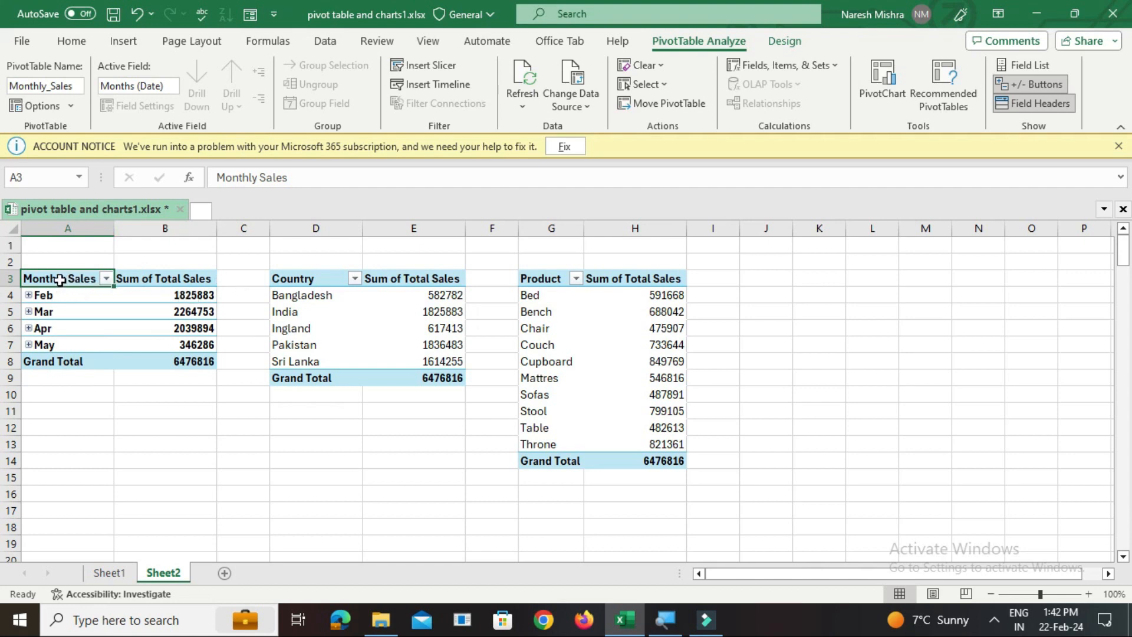
pyautogui.click(779, 41)
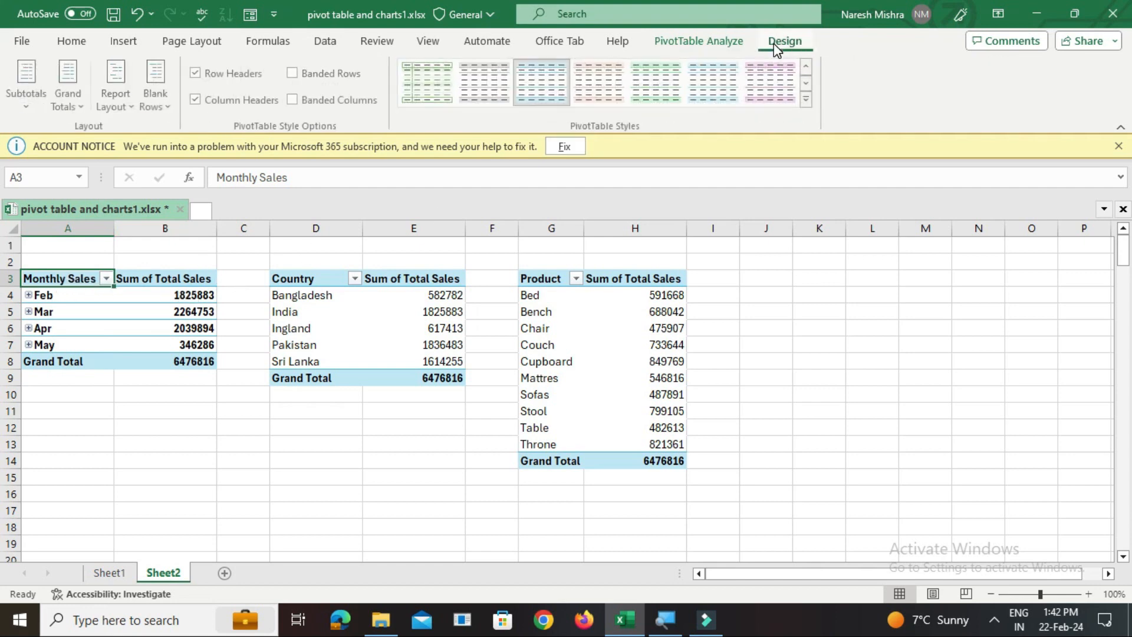
pyautogui.click(811, 98)
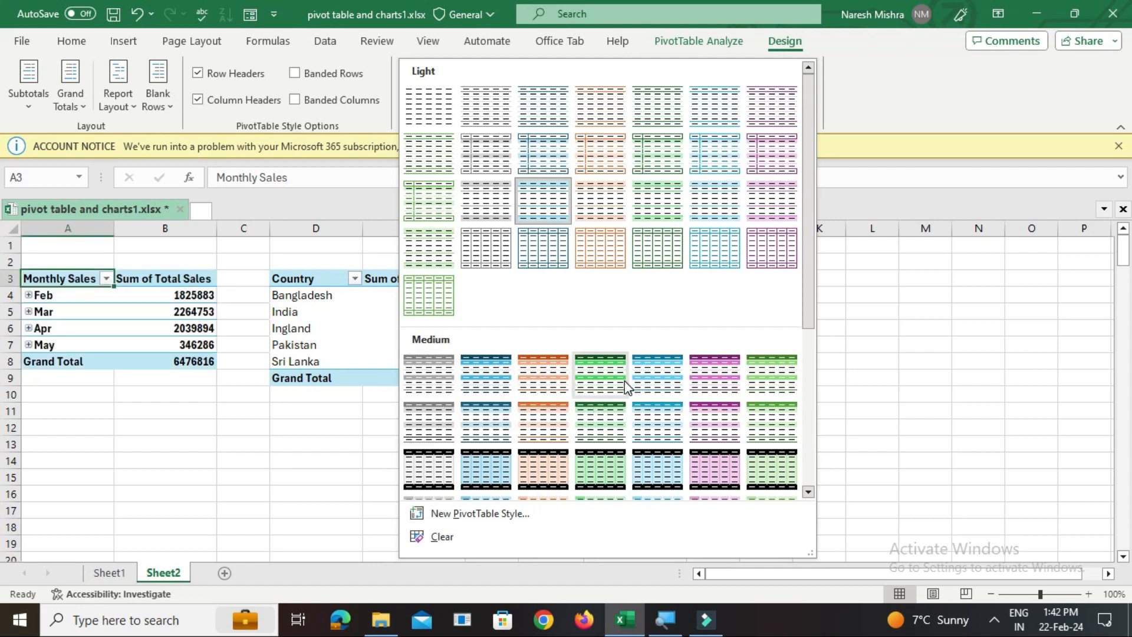
pyautogui.click(599, 423)
pyautogui.click(409, 427)
# Apply the Medium PivotTable style with a purple header and white rows to the Country table
pyautogui.click(293, 278)
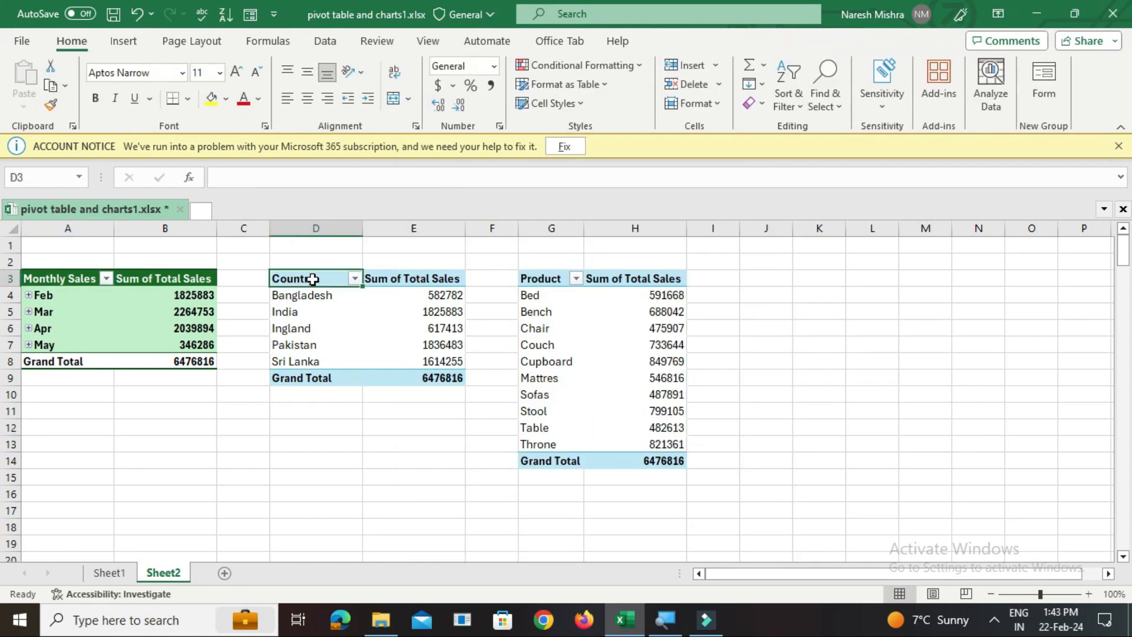
pyautogui.click(787, 41)
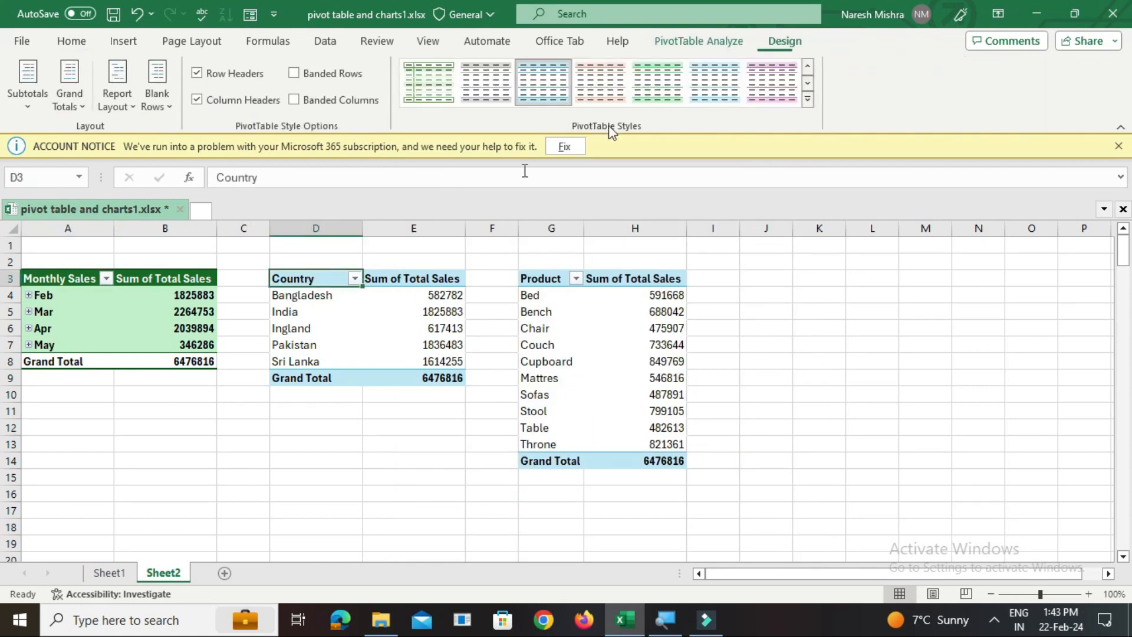
pyautogui.click(810, 100)
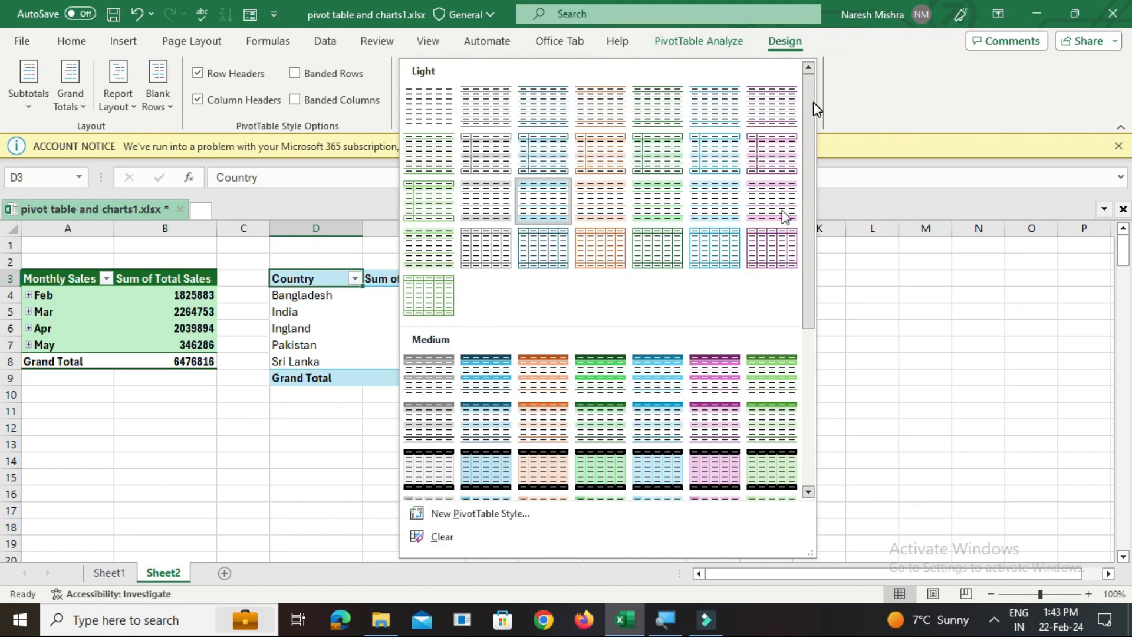
pyautogui.click(715, 405)
# Apply the Medium PivotTable style with a black header and total row and light green body to the Product table
pyautogui.click(632, 309)
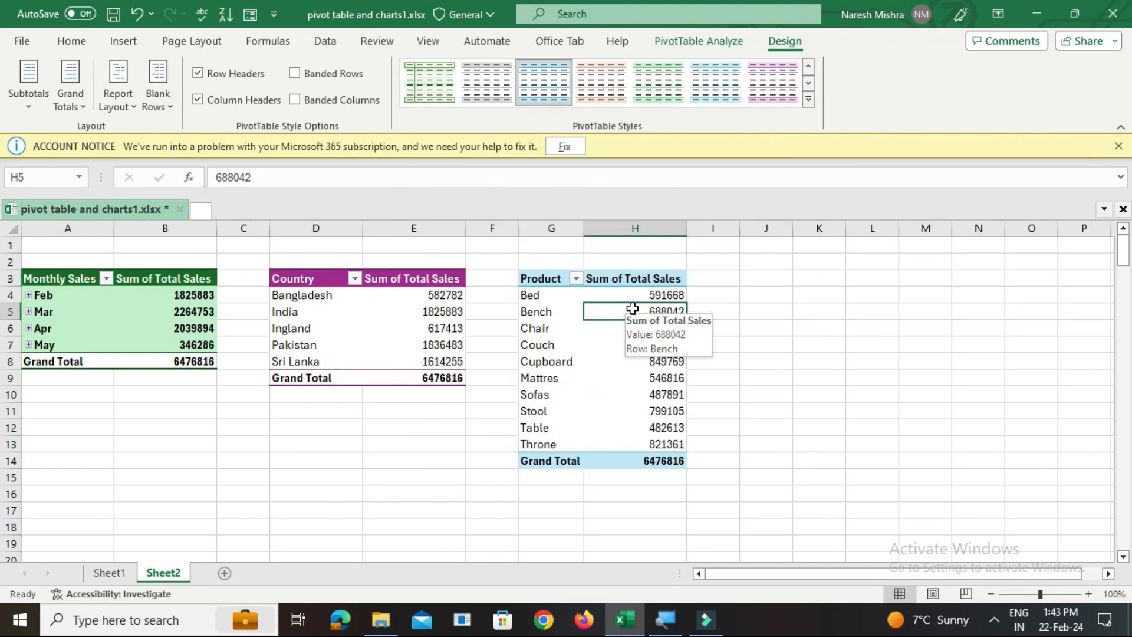
pyautogui.click(809, 104)
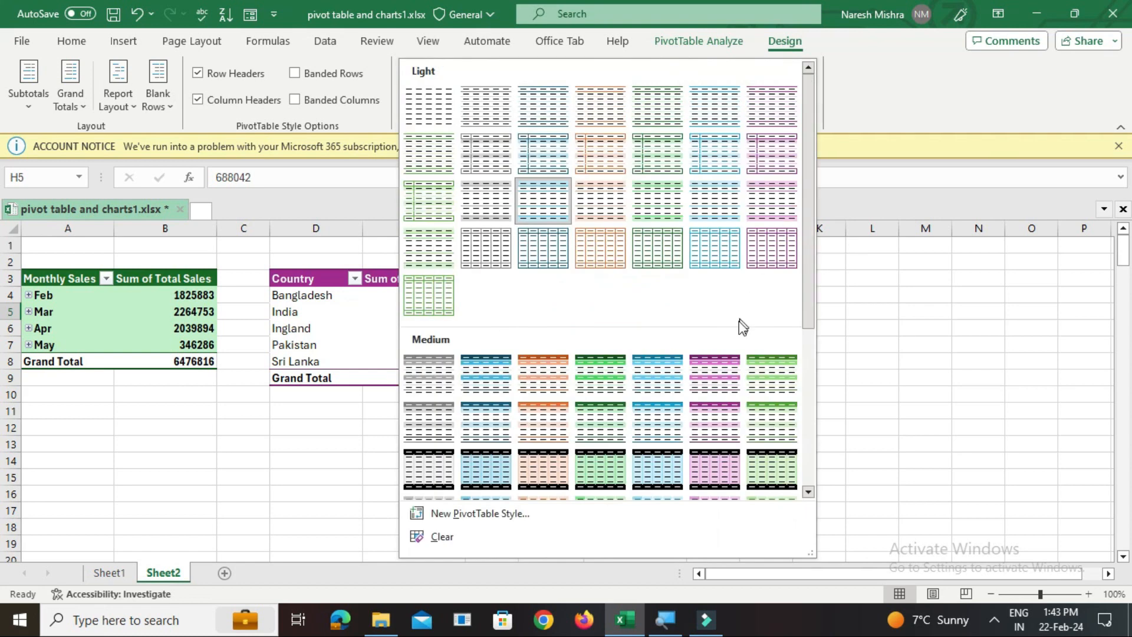
pyautogui.click(583, 467)
pyautogui.click(872, 394)
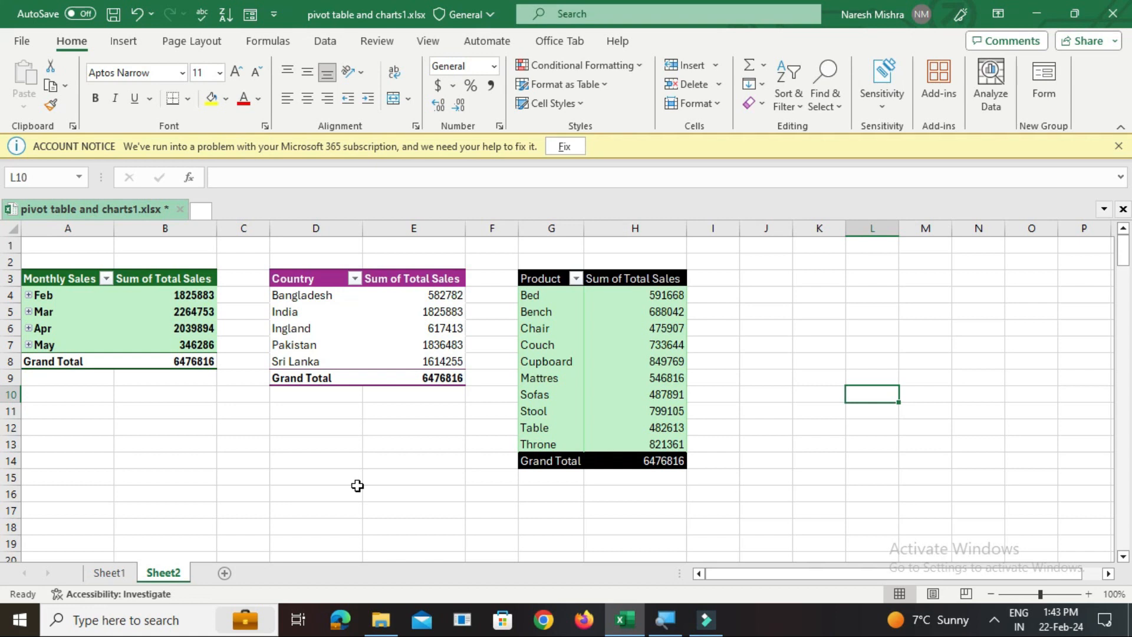
# Add a new worksheet and insert a 3-D Clustered Column PivotChart from the Monthly Sales table on Sheet2
pyautogui.click(228, 576)
pyautogui.click(163, 574)
pyautogui.click(61, 282)
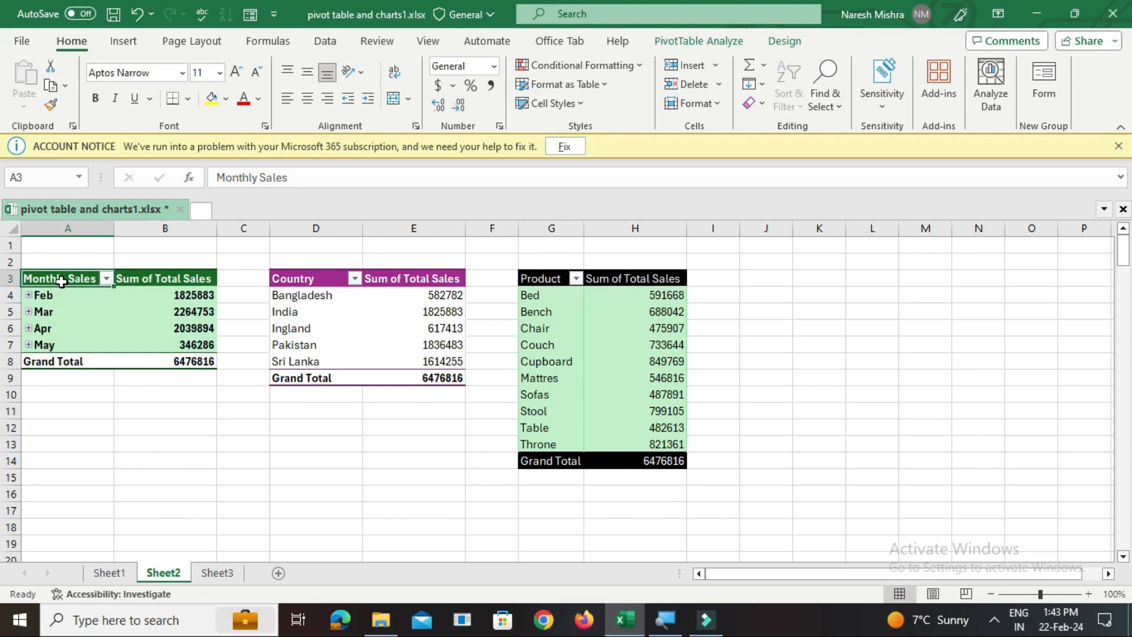
pyautogui.click(716, 49)
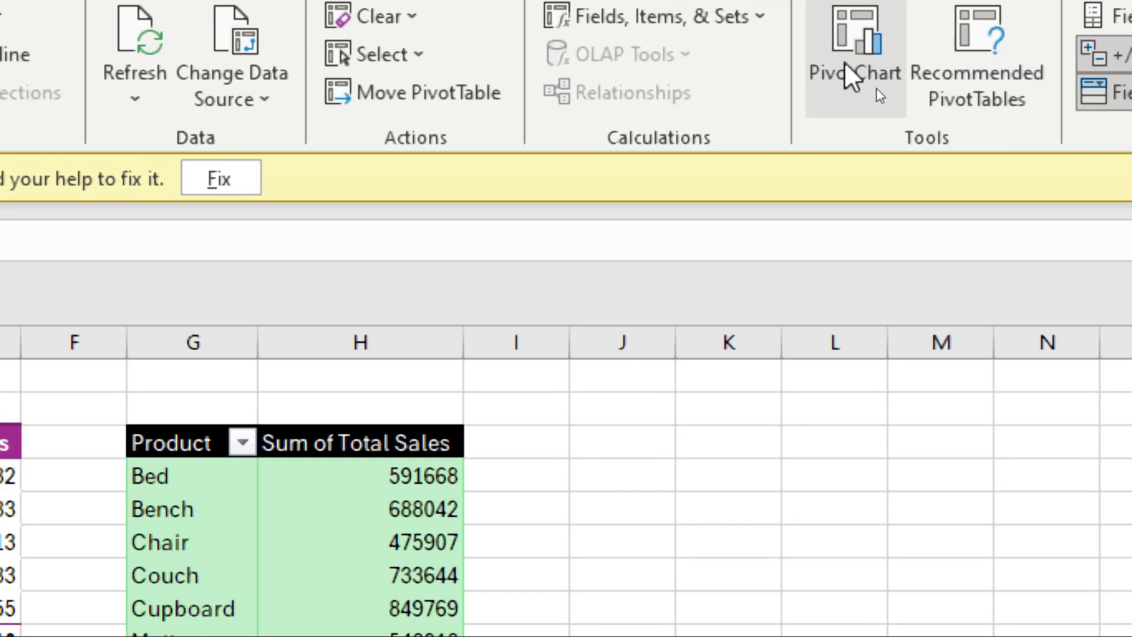
pyautogui.click(876, 86)
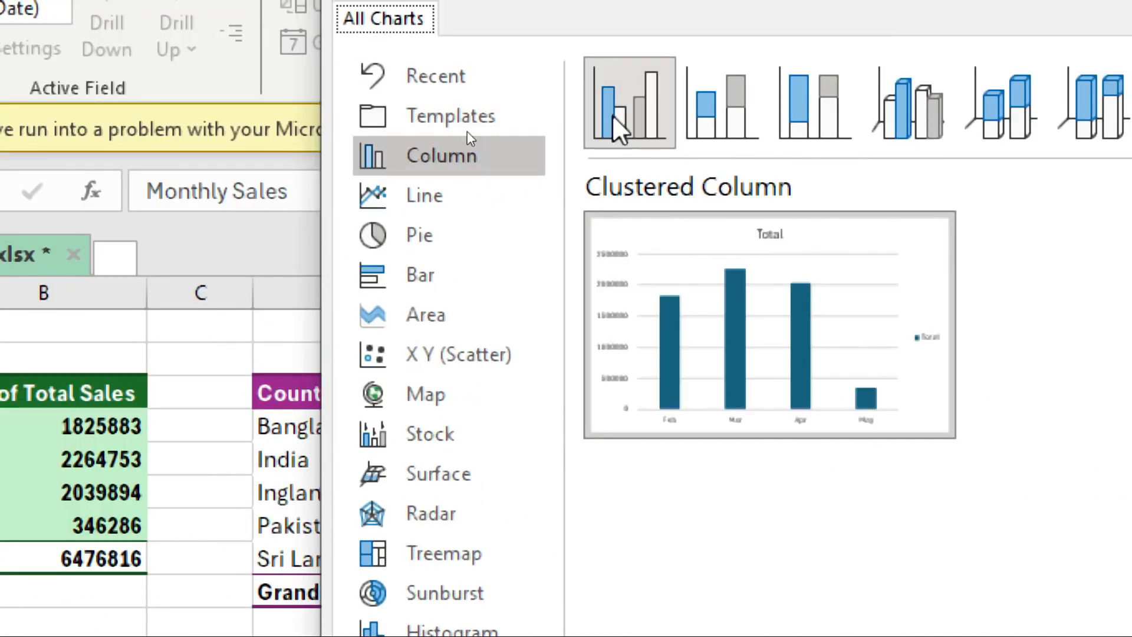
pyautogui.click(923, 109)
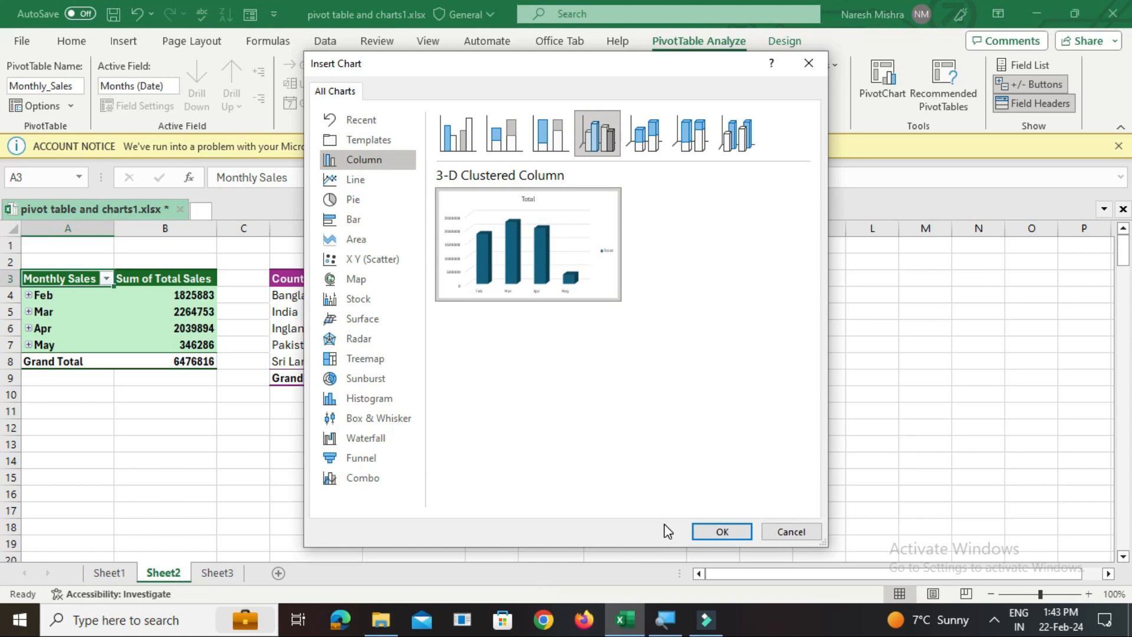
pyautogui.click(705, 533)
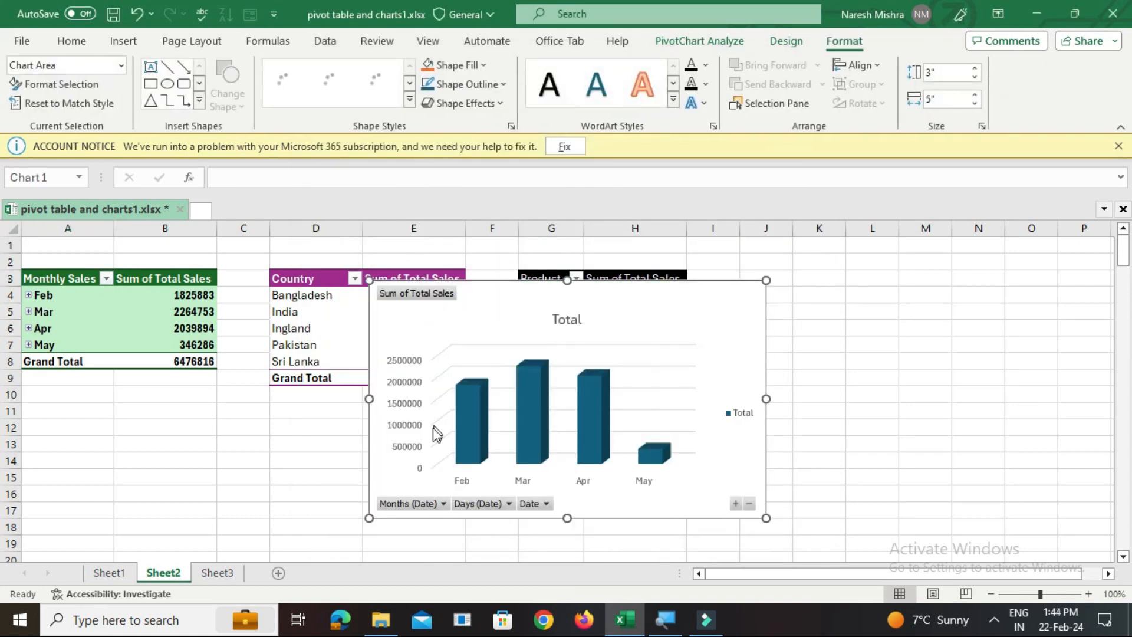
# Move the monthly sales PivotChart from Sheet2 to cell A1 of Sheet3
pyautogui.press('Escape')
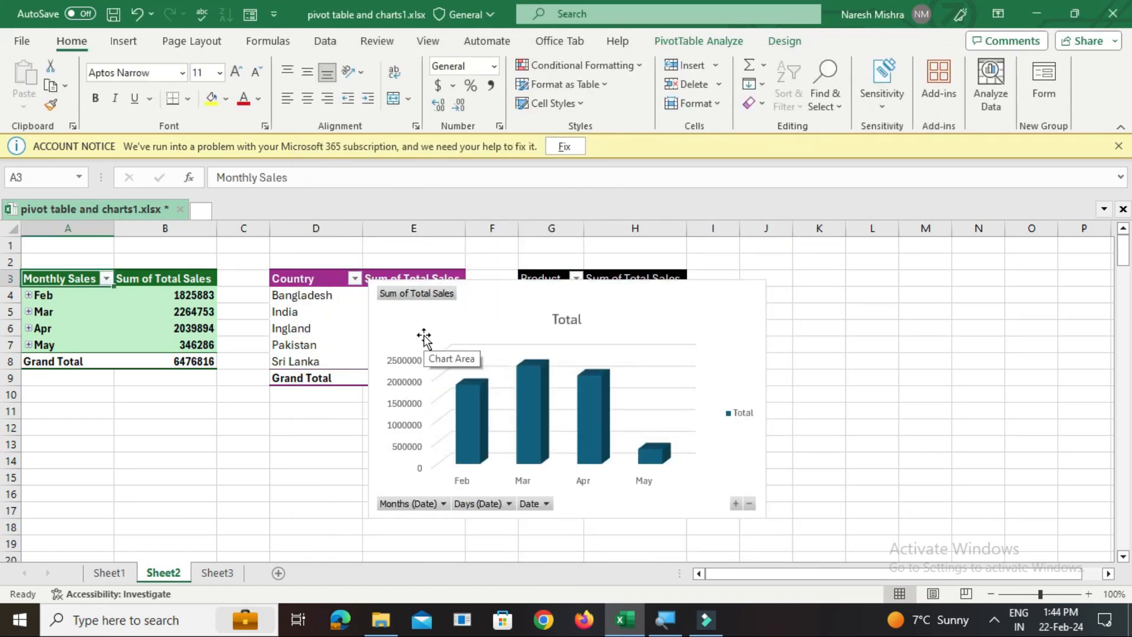
pyautogui.click(424, 339)
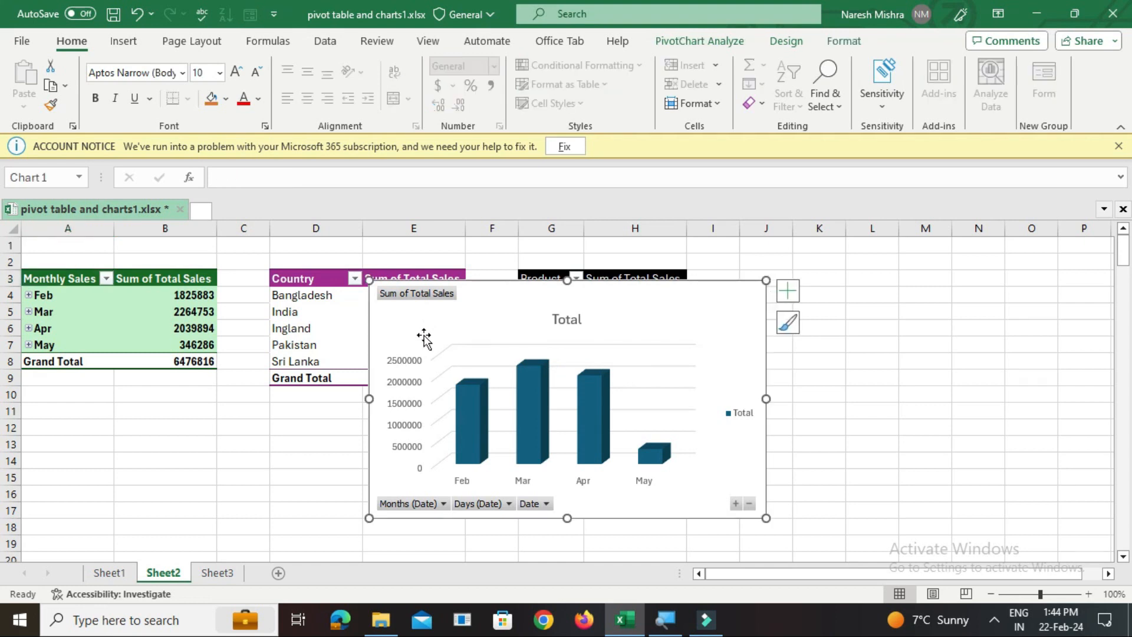
pyautogui.press('Delete')
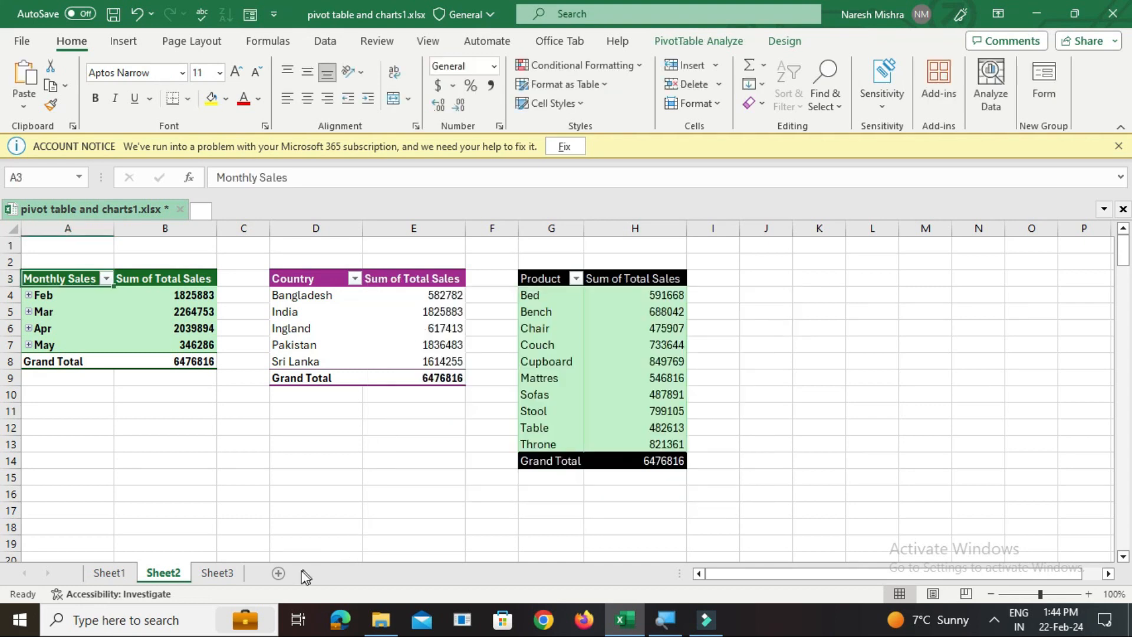
pyautogui.click(212, 575)
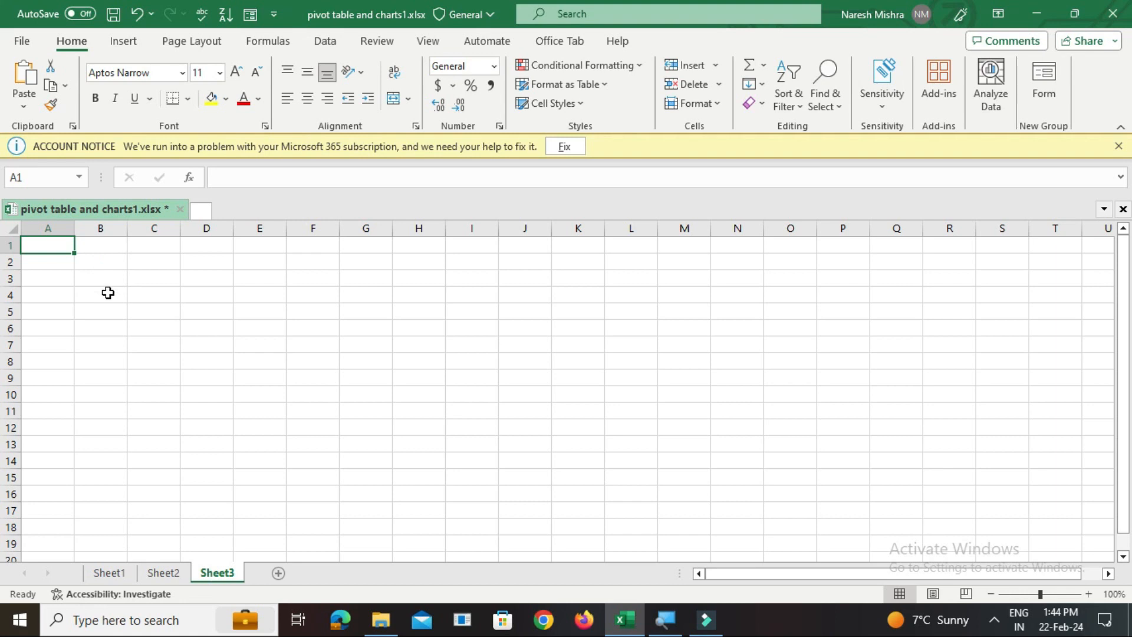
pyautogui.hotkey('ctrl', 'v')
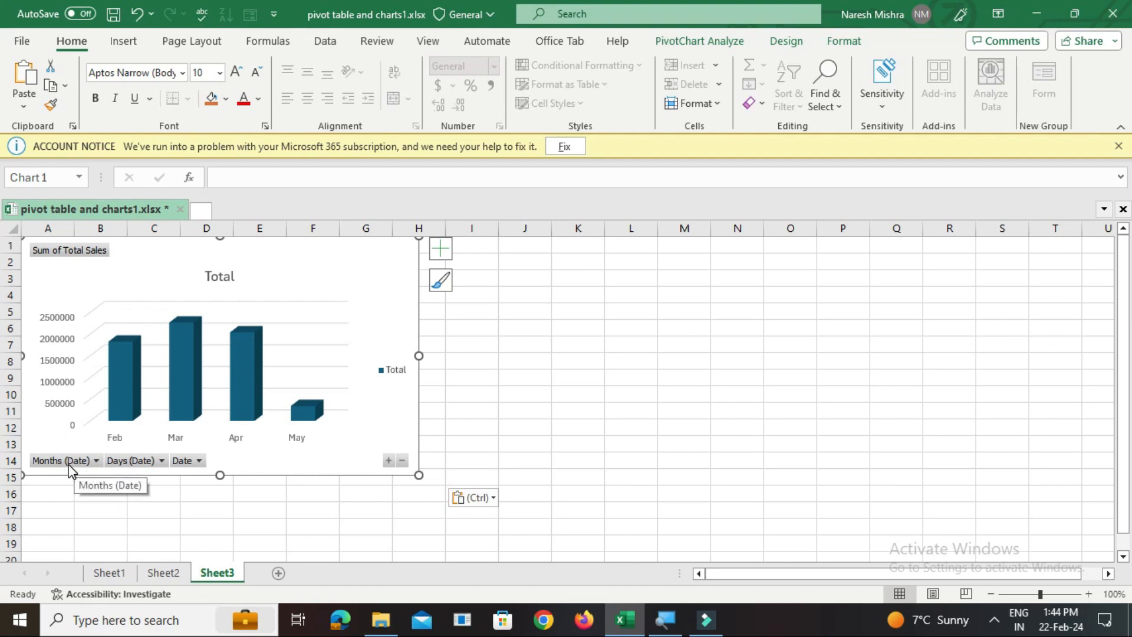
# Hide all field buttons on the PivotChart
pyautogui.click(139, 462)
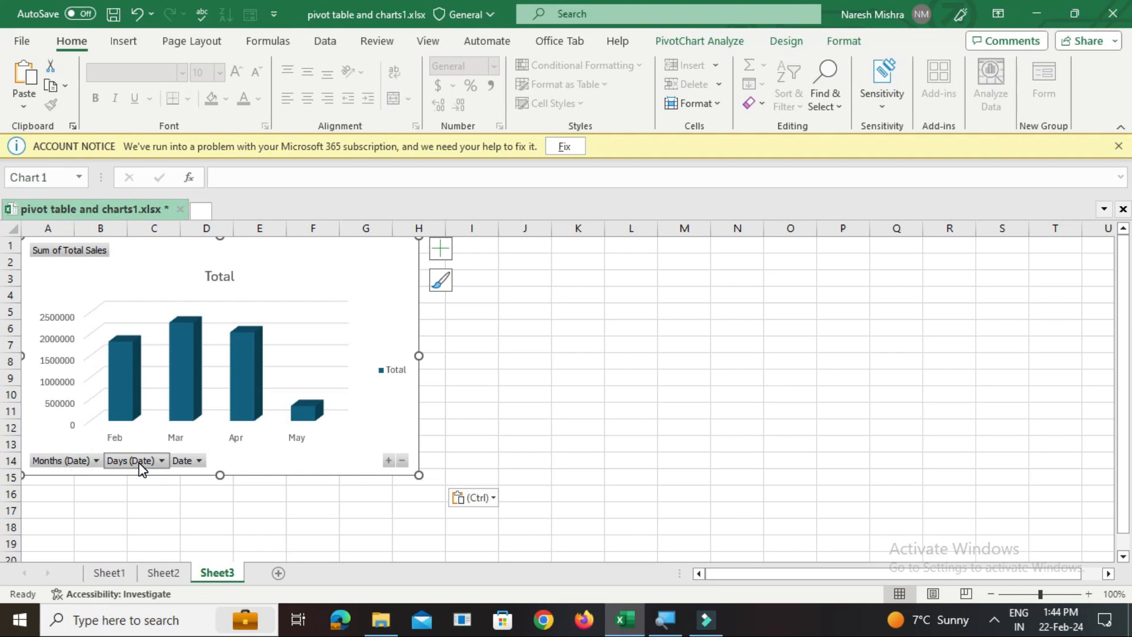
pyautogui.rightClick(182, 466)
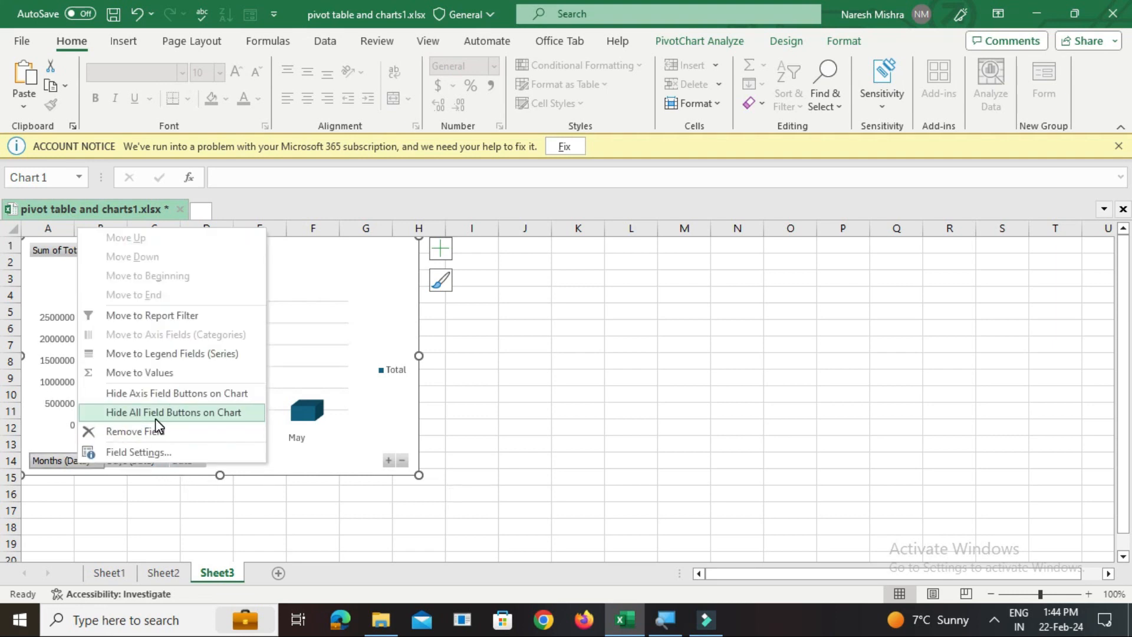
pyautogui.click(185, 414)
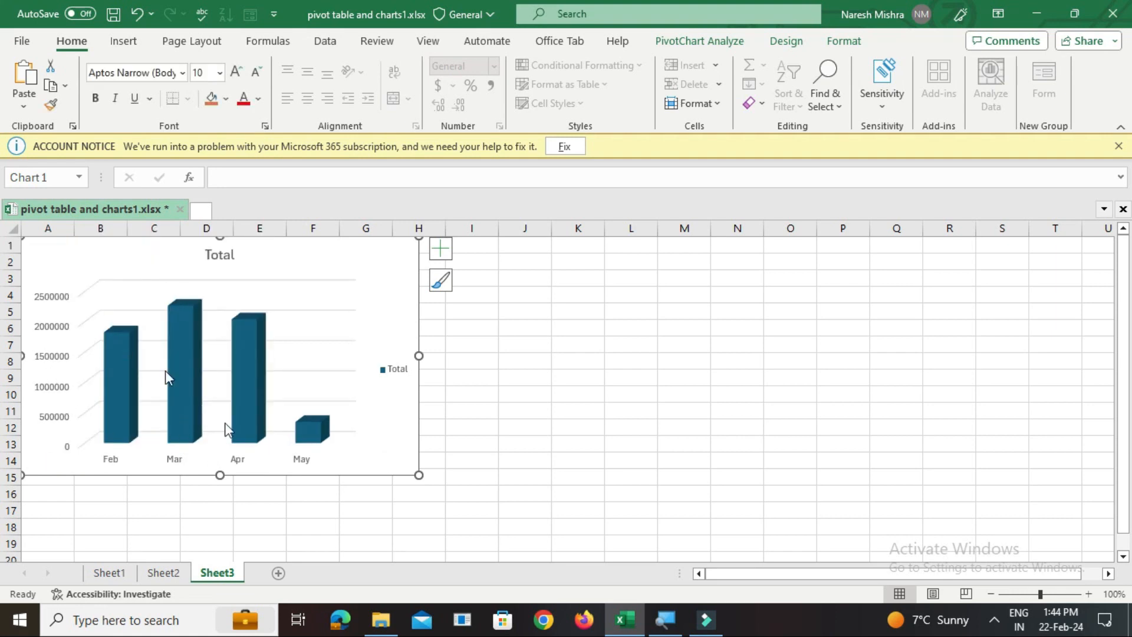
# Change the chart title to Monthly Sales and make it bold
pyautogui.click(220, 259)
pyautogui.doubleClick(220, 259)
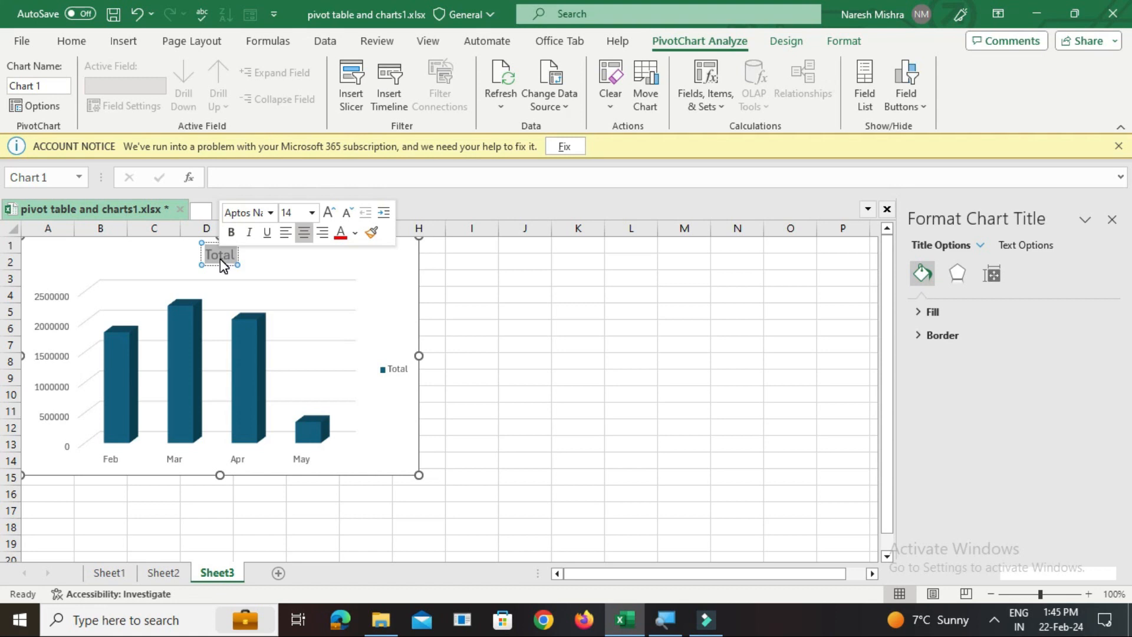
pyautogui.write('Monthly Sales')
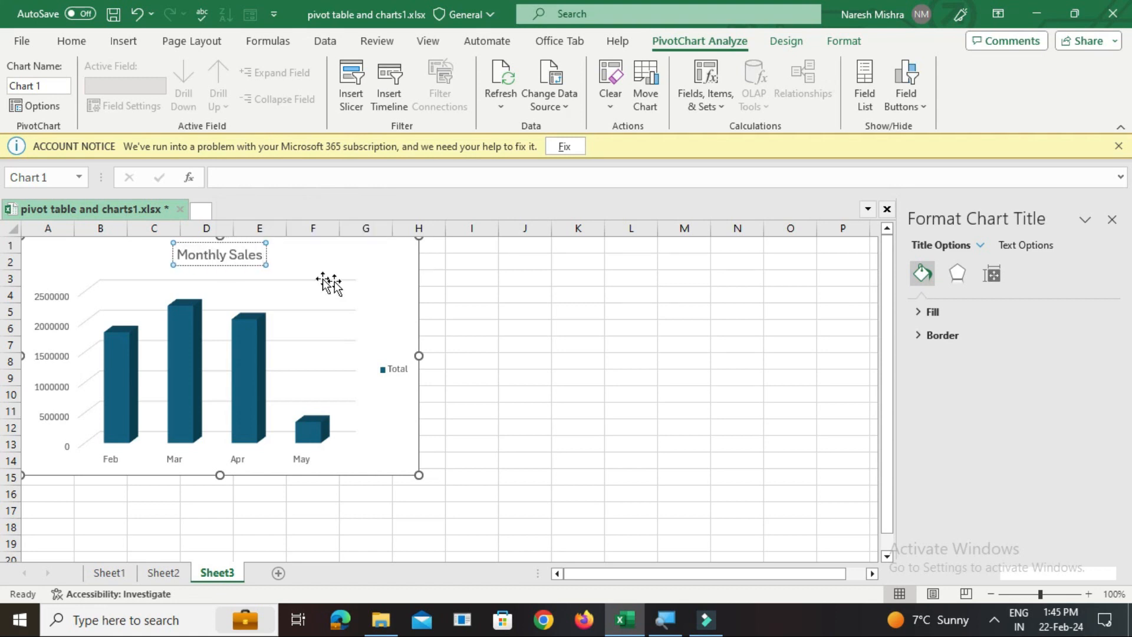
pyautogui.click(391, 299)
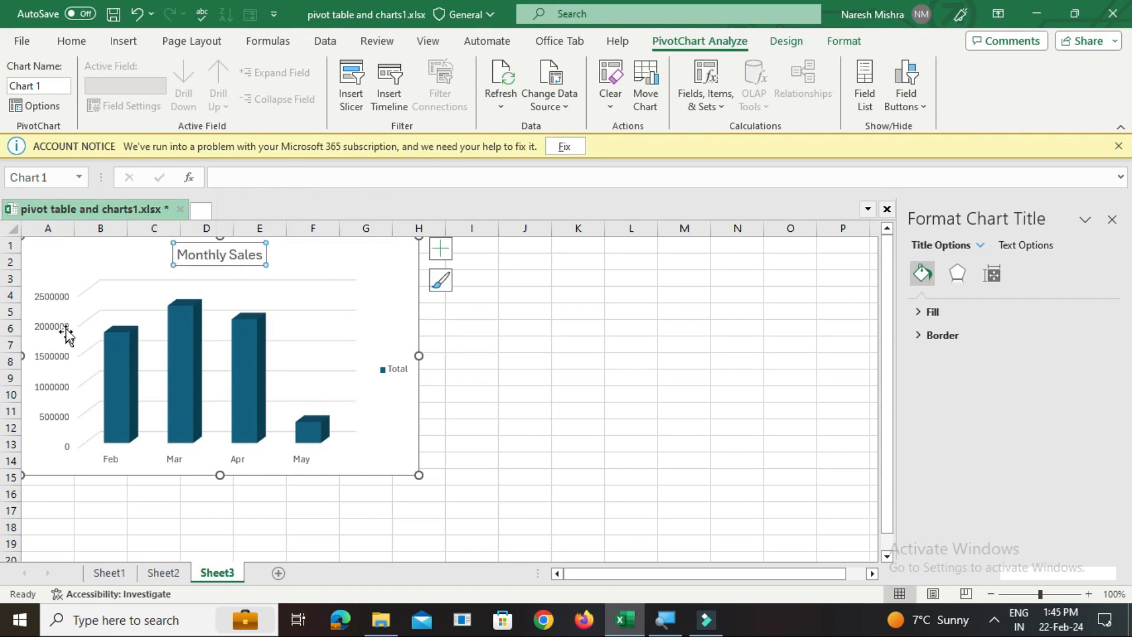
pyautogui.click(71, 41)
pyautogui.click(96, 99)
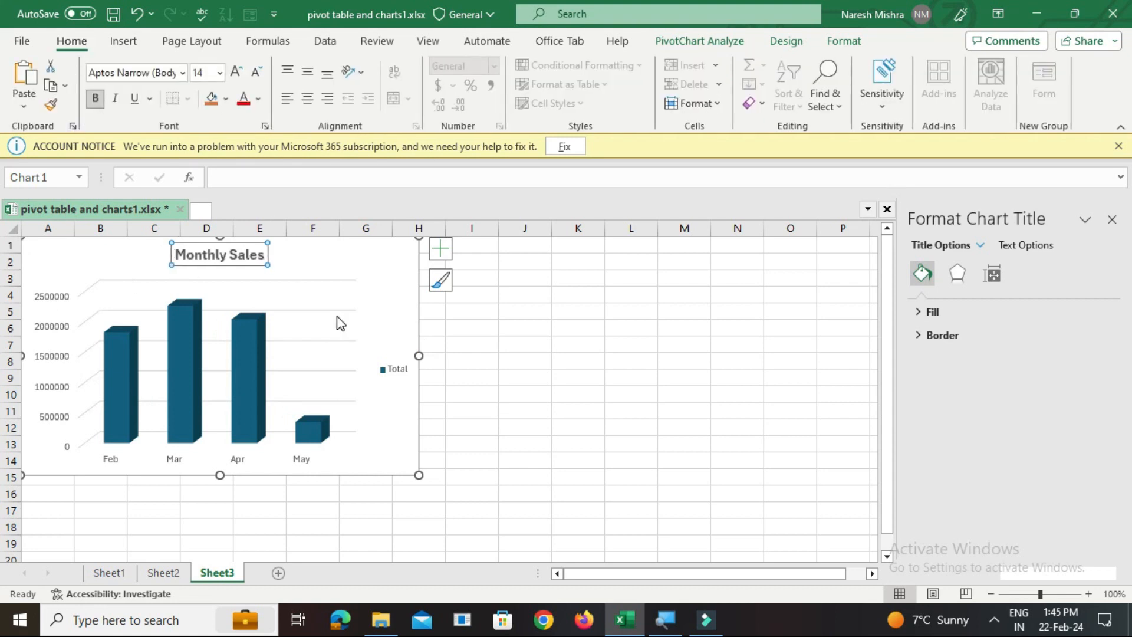
# Apply the chart style with the grey gradient background and larger bold title to the Monthly Sales chart
pyautogui.click(170, 282)
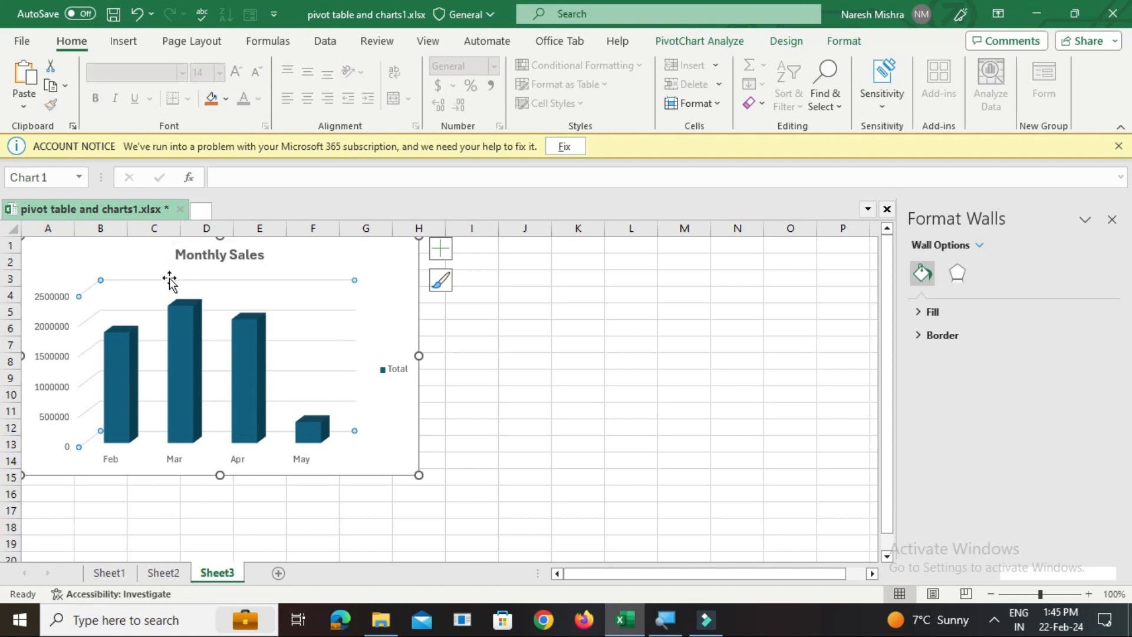
pyautogui.click(169, 277)
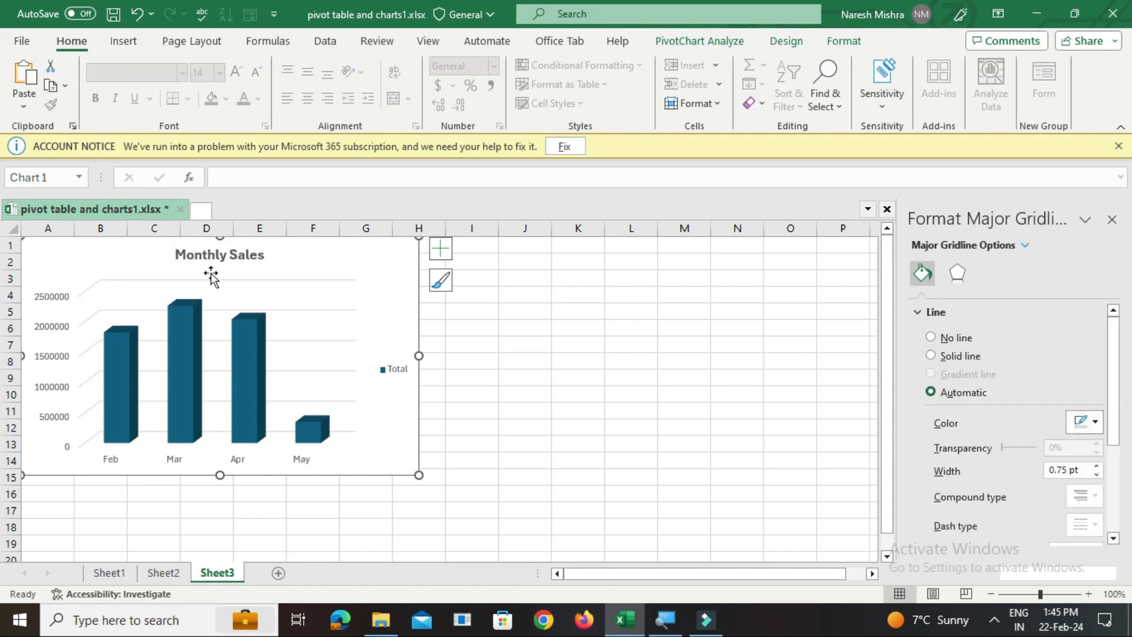
pyautogui.click(292, 263)
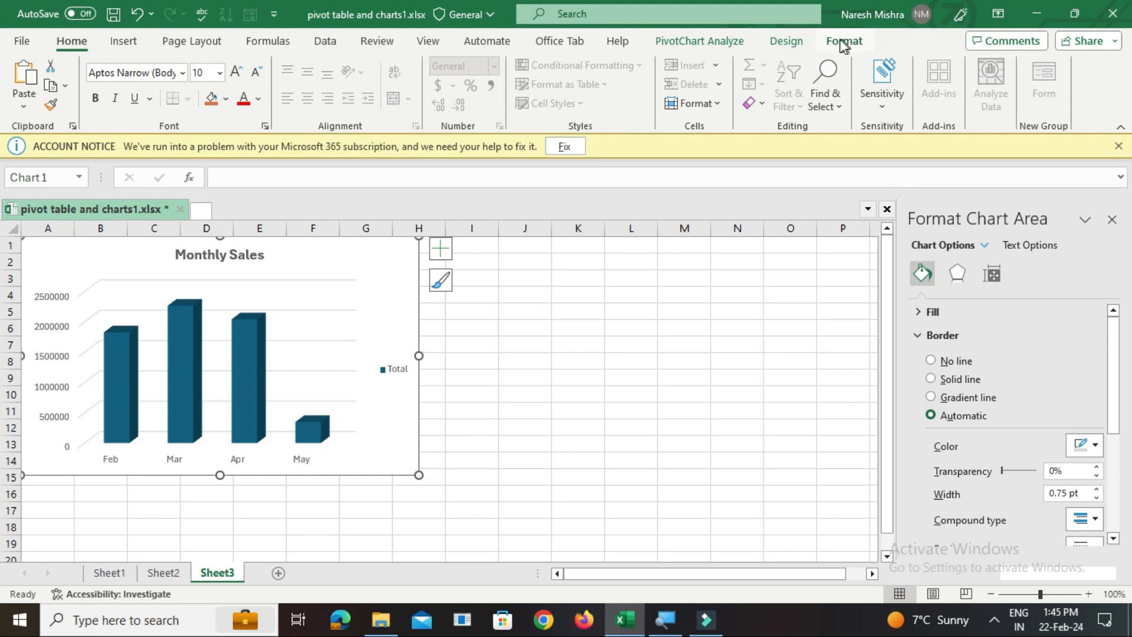
pyautogui.click(786, 41)
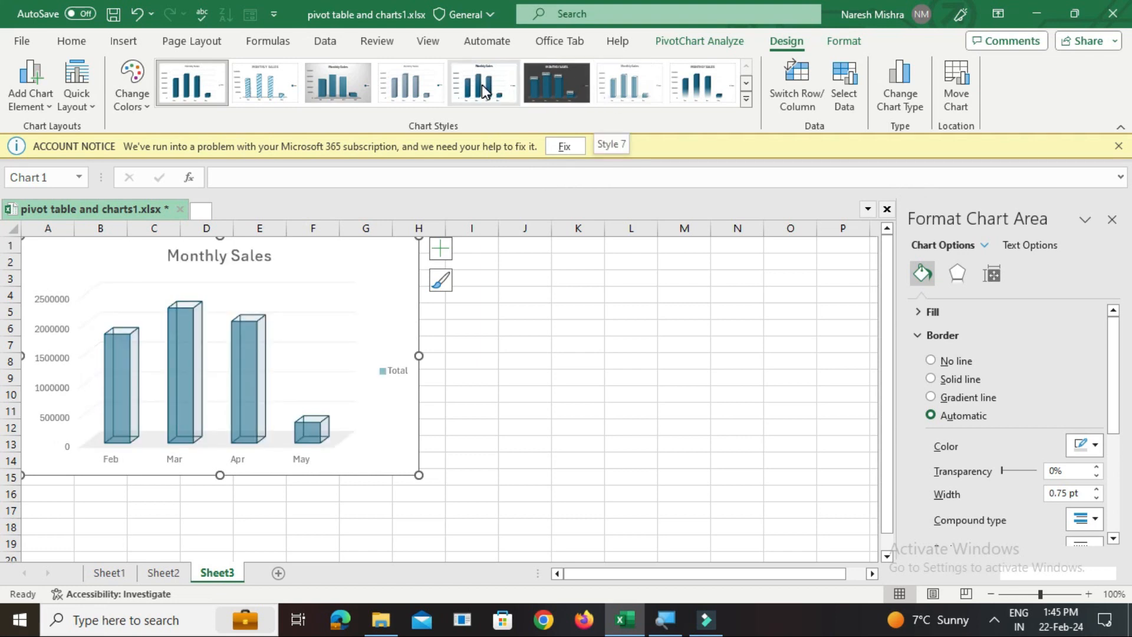
pyautogui.click(349, 84)
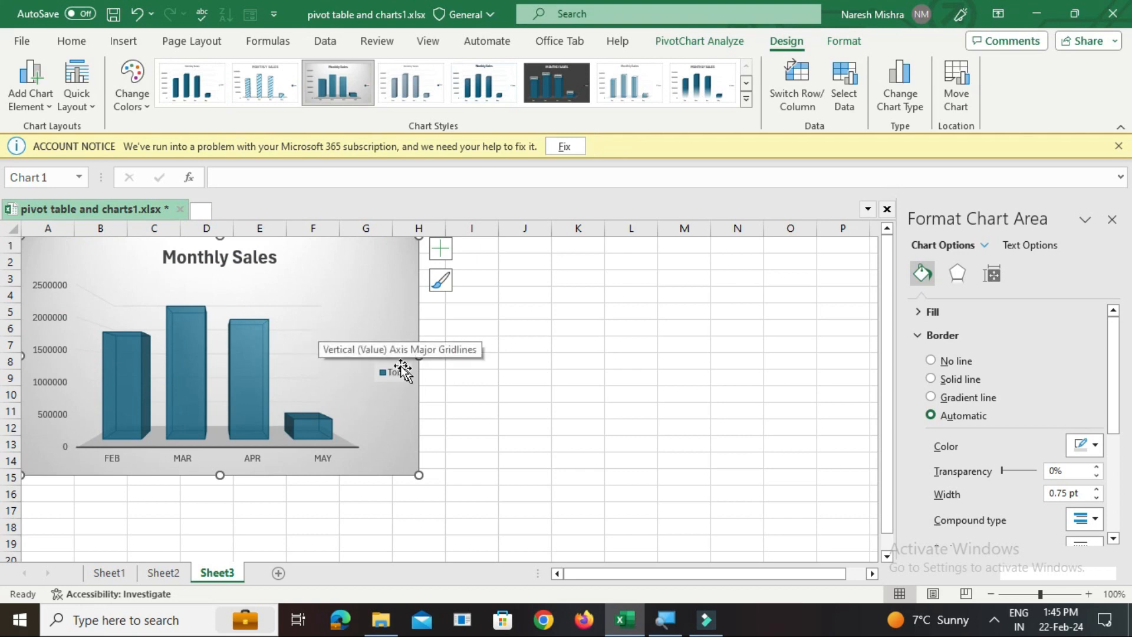
# Apply the shape style Light 1 Outline, Colored Fill - Plum, Accent 5 to the chart's column series
pyautogui.click(179, 351)
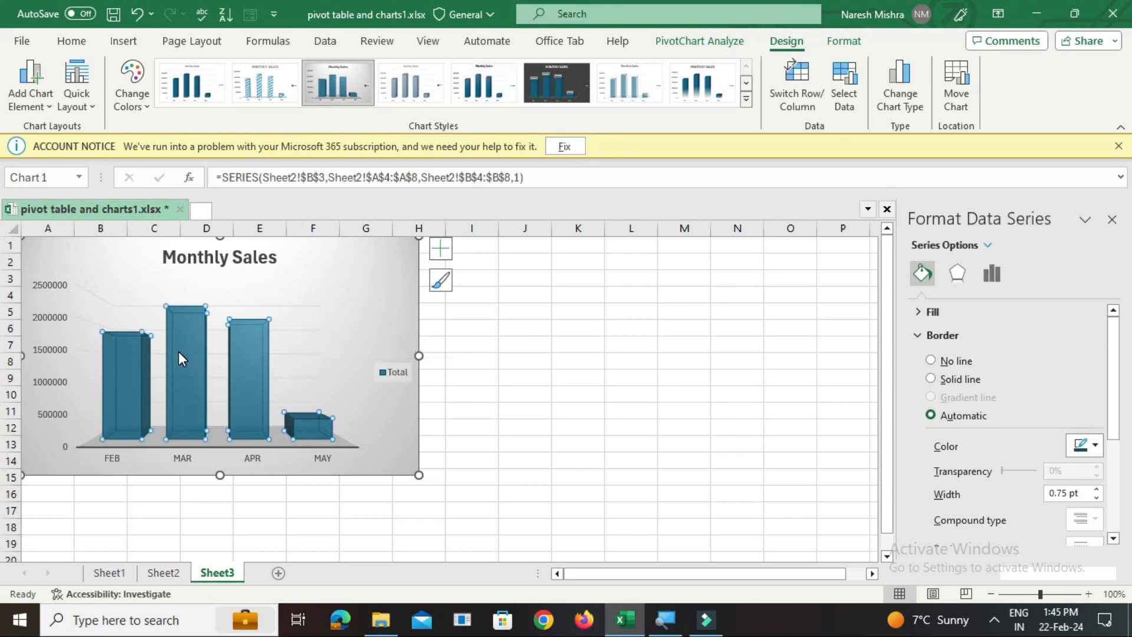
pyautogui.click(182, 349)
pyautogui.click(843, 40)
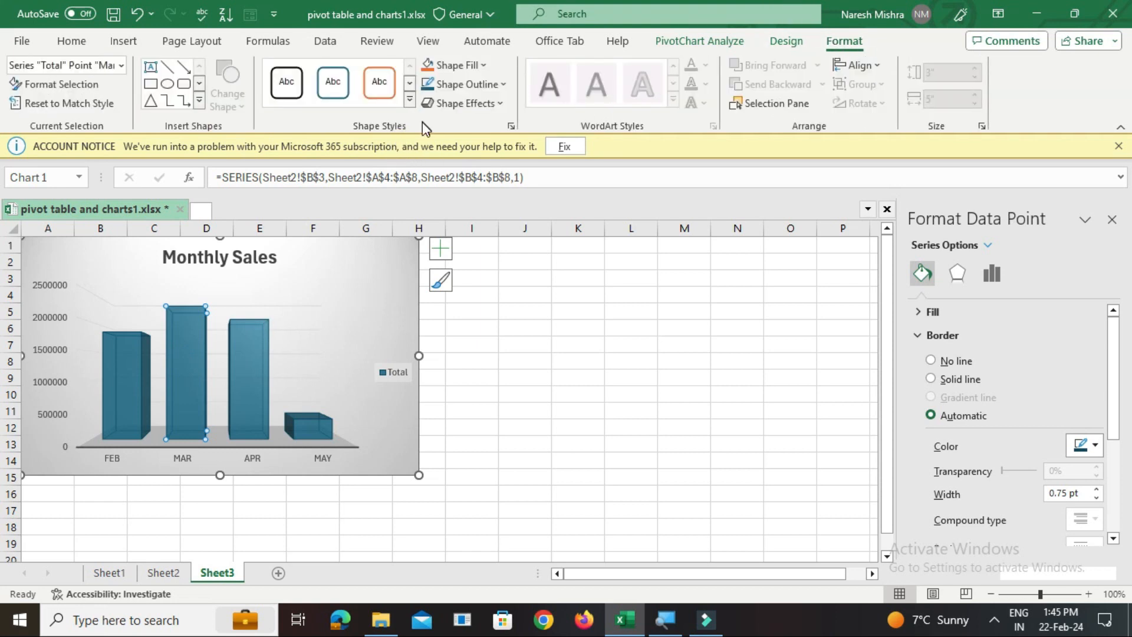
pyautogui.click(409, 100)
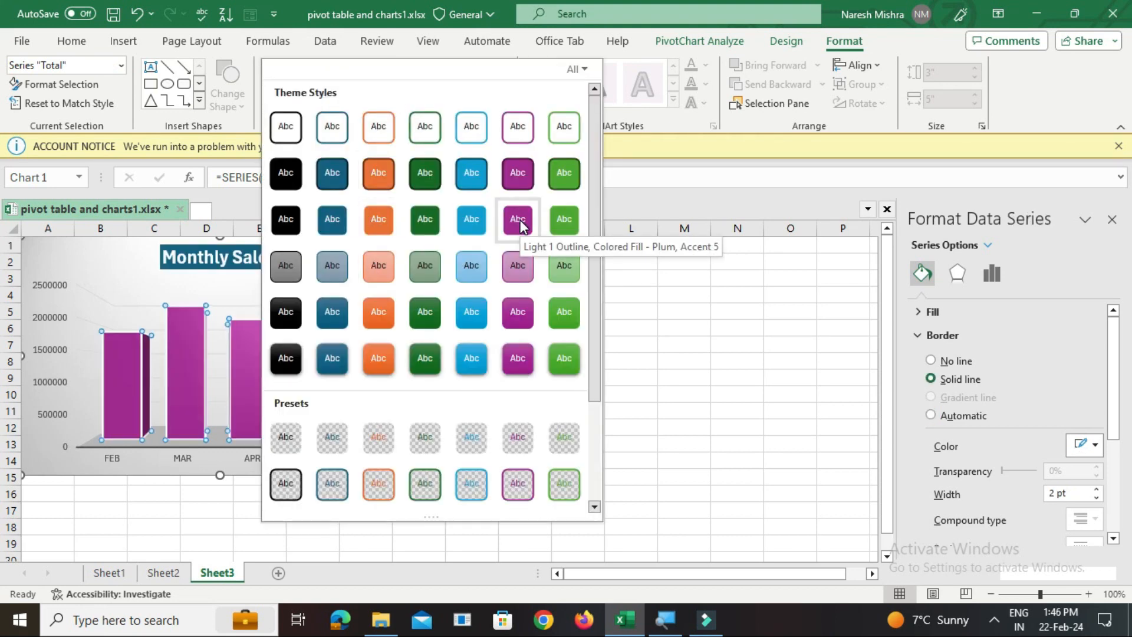
pyautogui.click(516, 220)
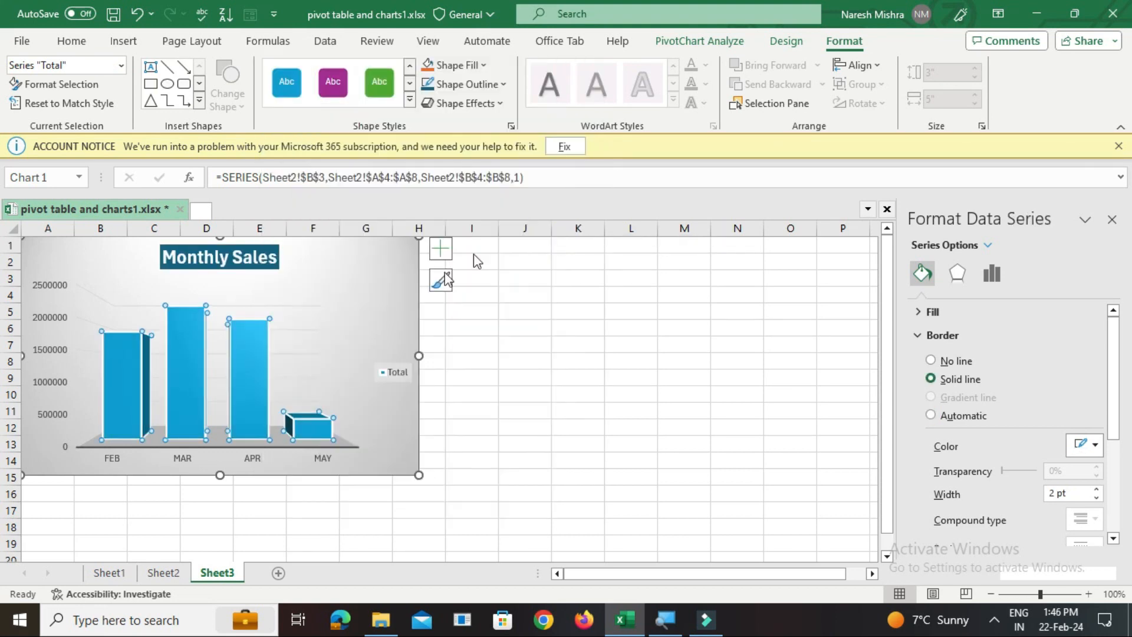
pyautogui.click(314, 280)
# Apply the theme shape style with dark green fill and darker outline to the Monthly Sales chart title
pyautogui.click(179, 255)
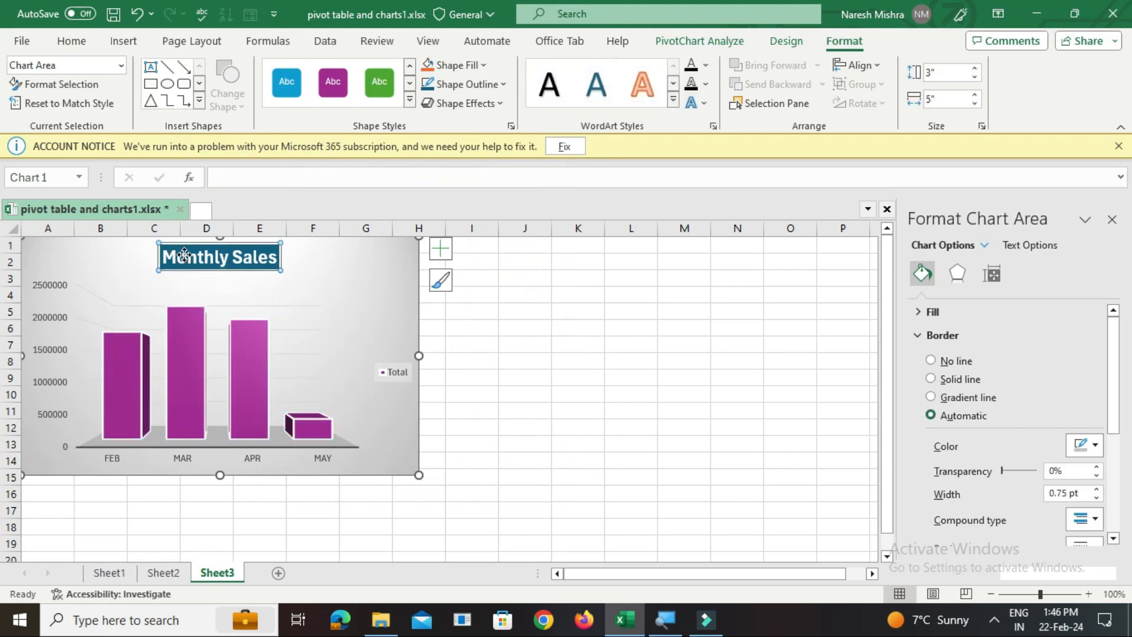
pyautogui.click(409, 103)
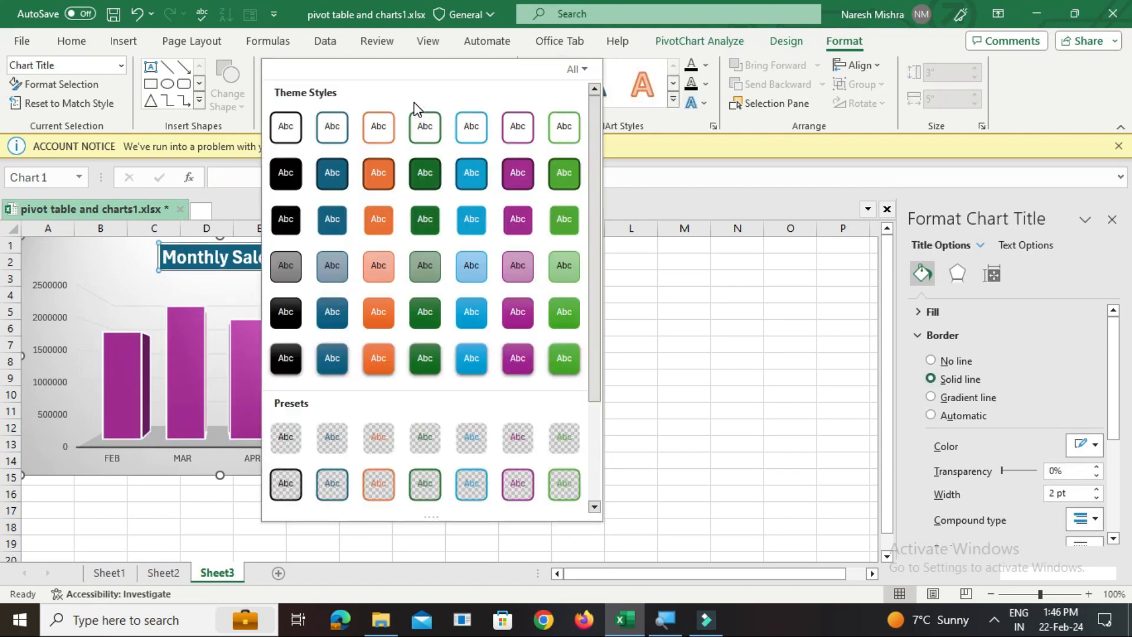
pyautogui.click(425, 173)
pyautogui.click(340, 269)
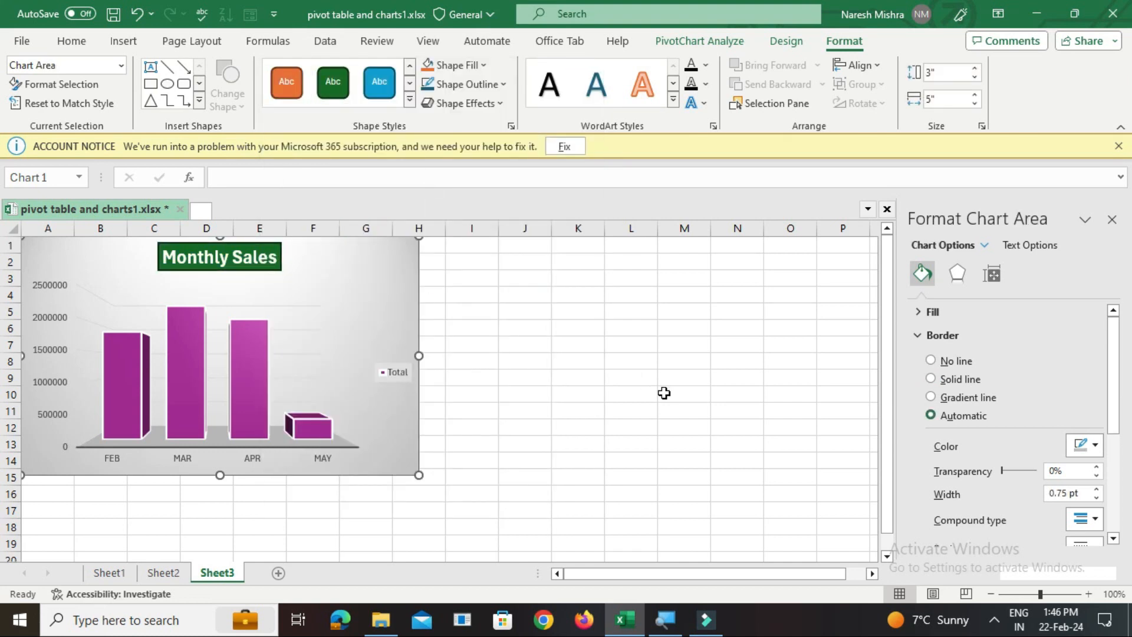
pyautogui.click(664, 390)
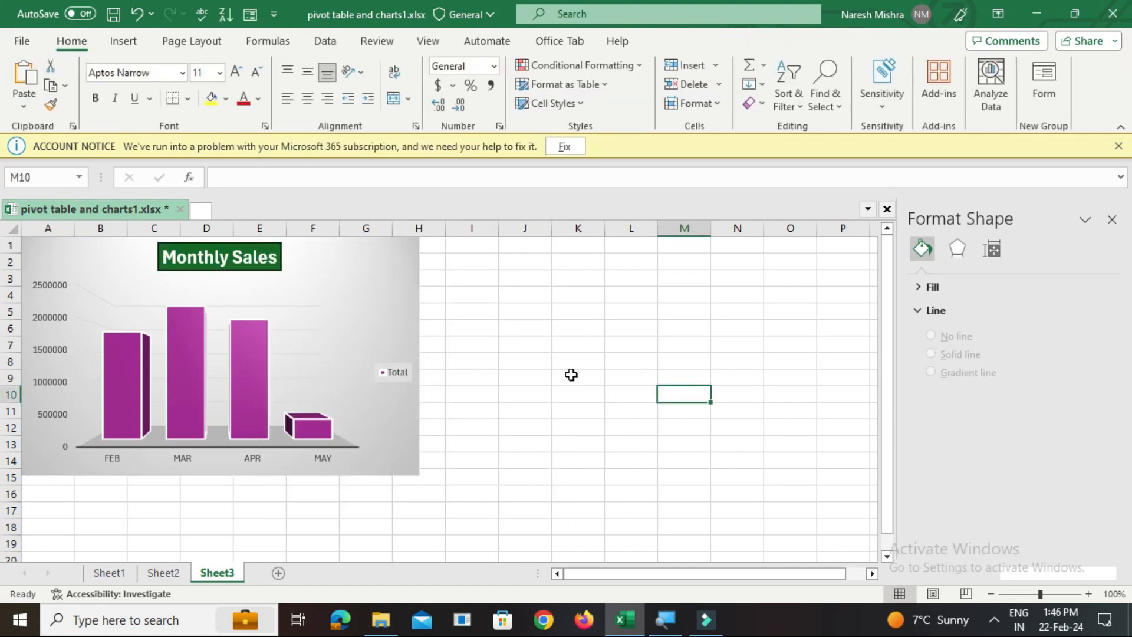
# Add data labels to the columns of the Monthly Sales chart
pyautogui.click(179, 394)
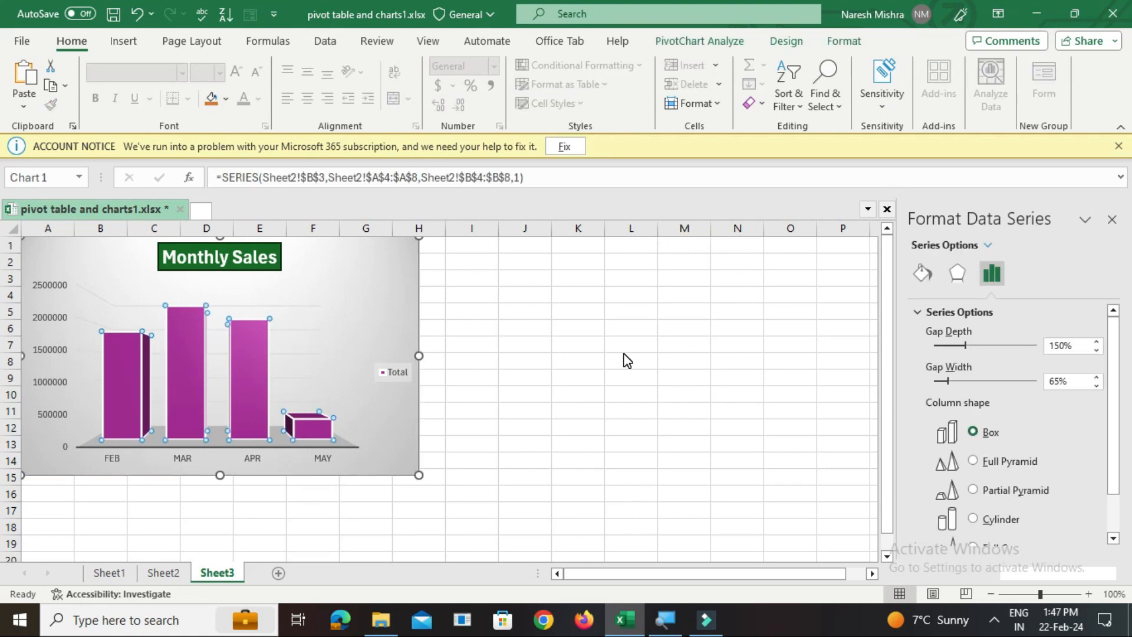
pyautogui.rightClick(176, 324)
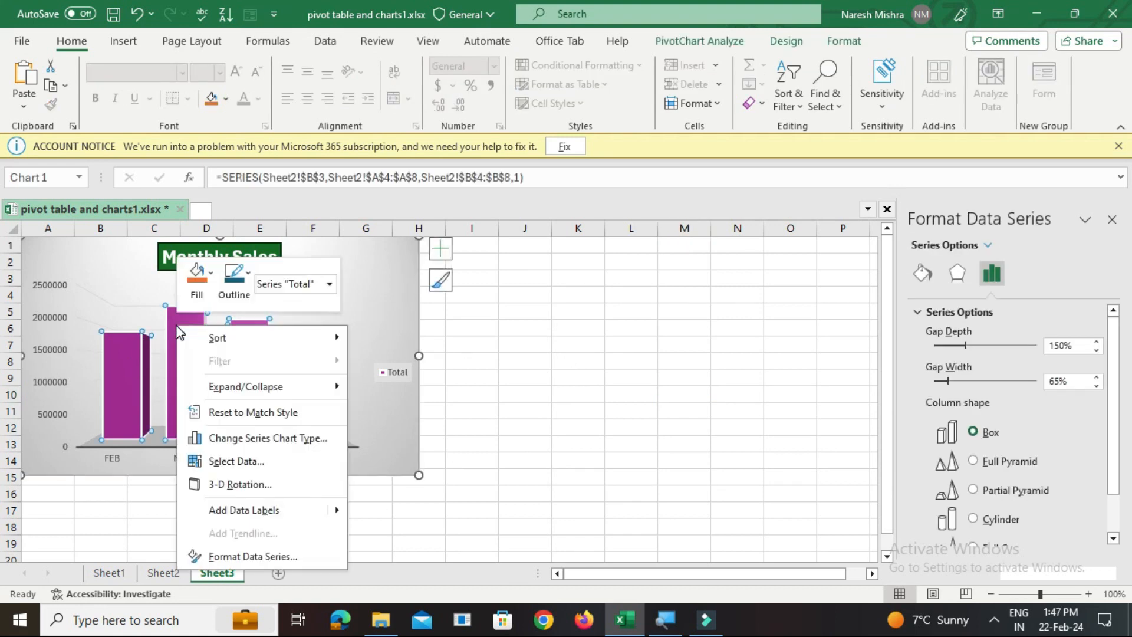
pyautogui.click(238, 508)
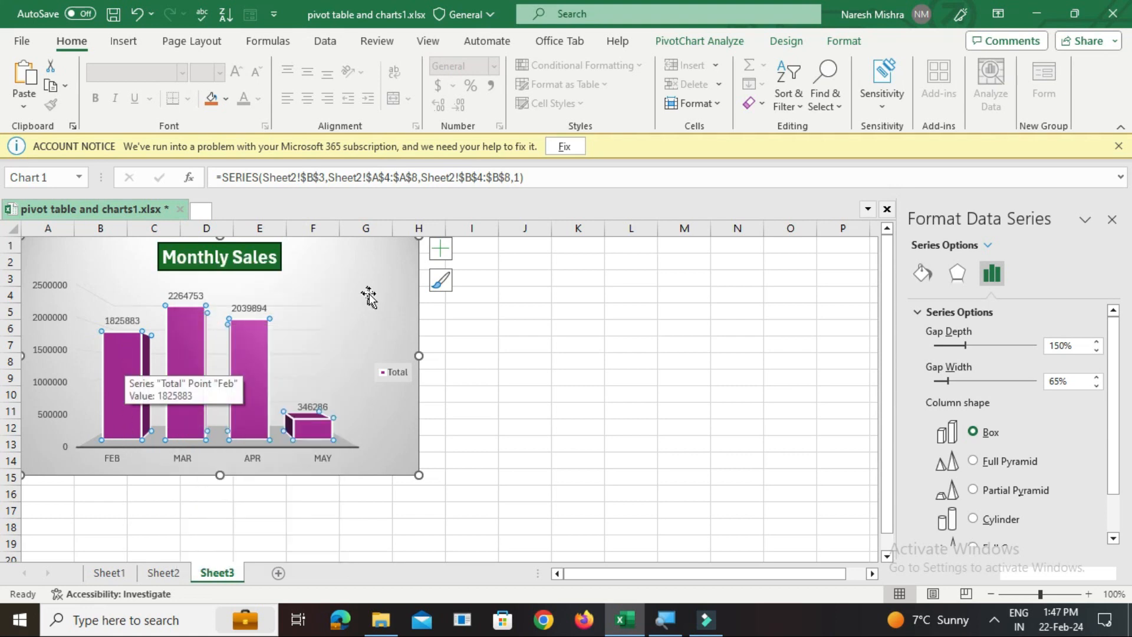
# Shrink the Monthly Sales chart on Sheet3 so it ends within column G at about row 12
pyautogui.click(618, 366)
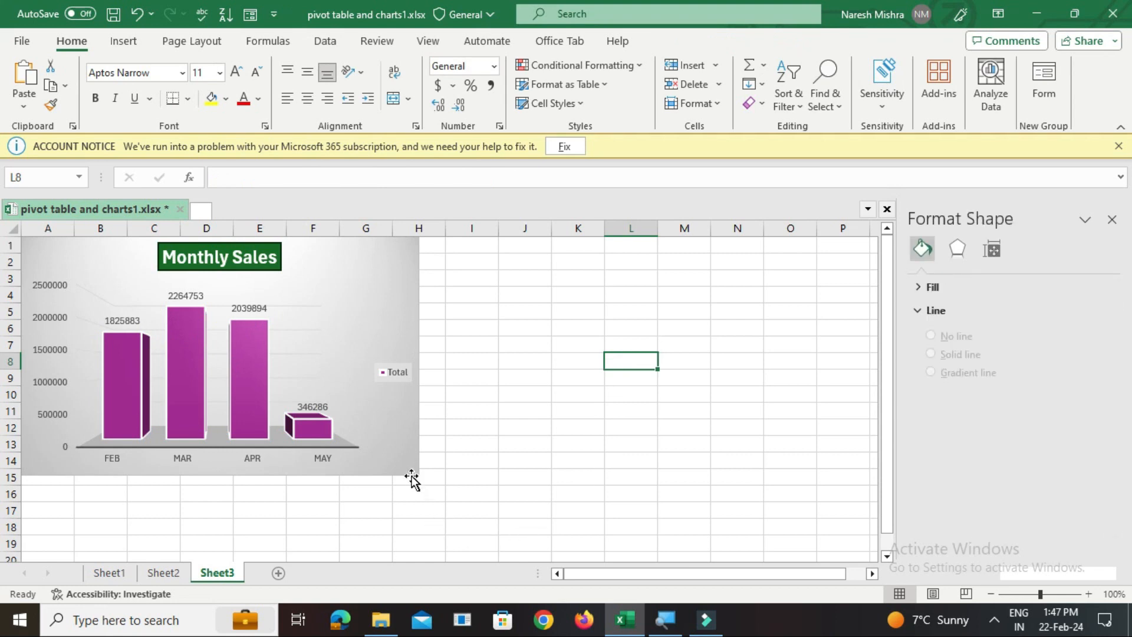
pyautogui.click(398, 455)
pyautogui.moveTo(419, 477); pyautogui.dragTo(397, 441)
pyautogui.click(525, 410)
# Insert a 3-D Clustered Bar PivotChart from the Country PivotTable on Sheet2
pyautogui.click(158, 573)
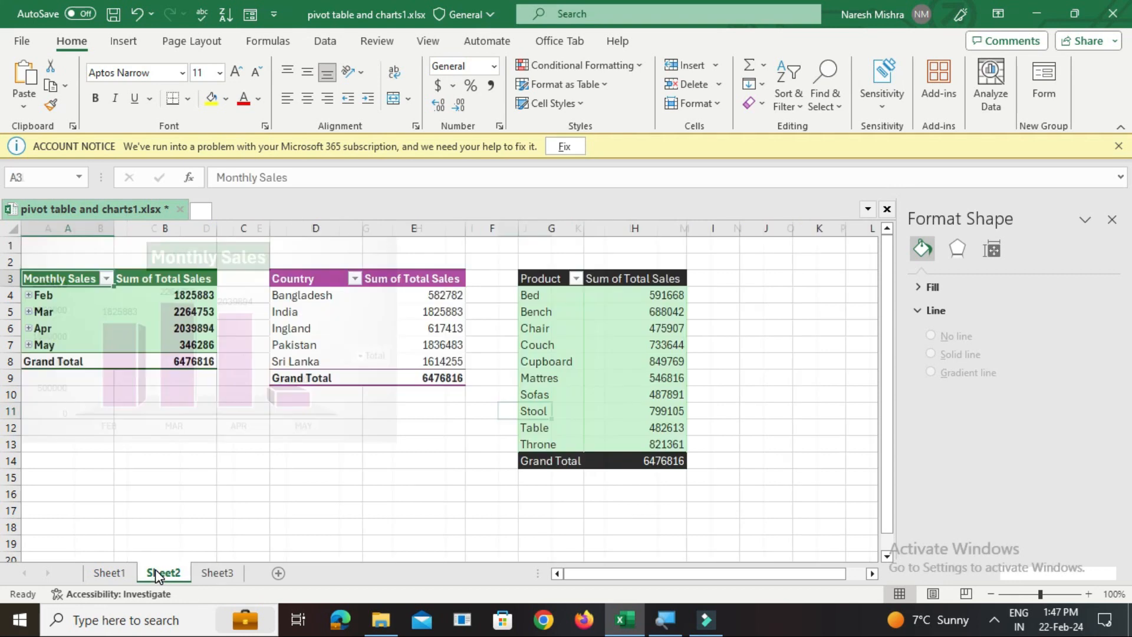
pyautogui.click(302, 282)
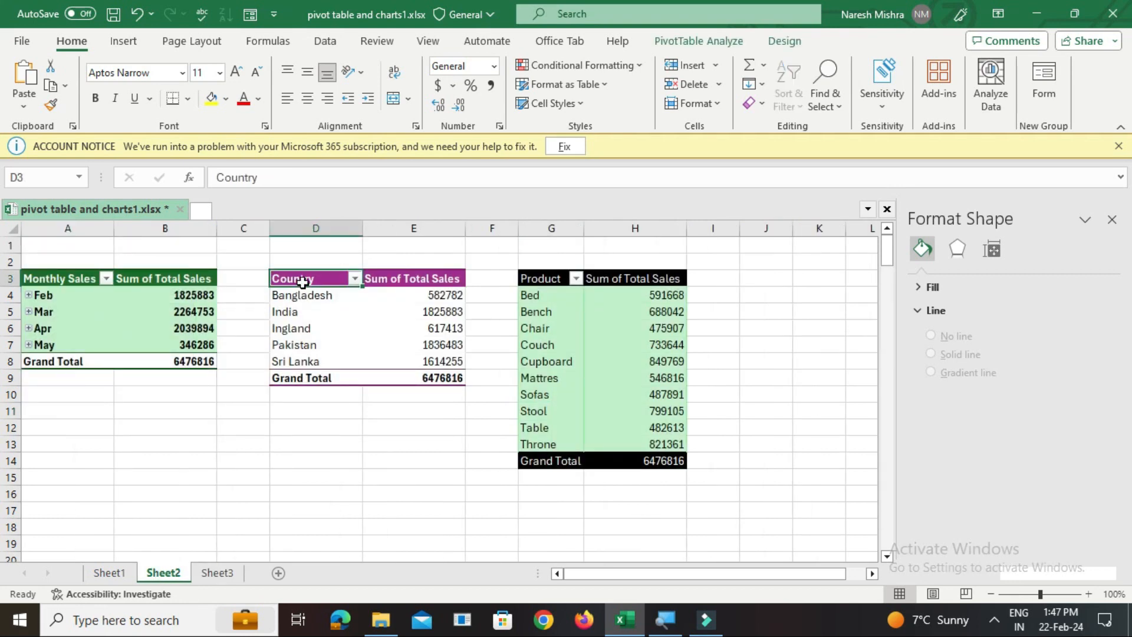
pyautogui.click(698, 41)
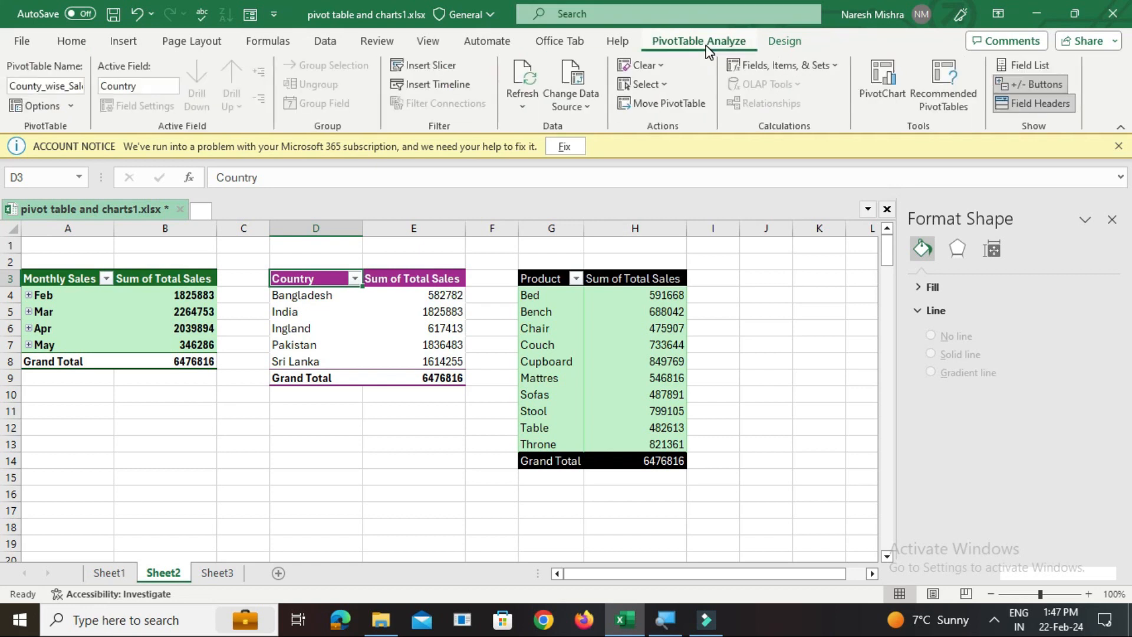
pyautogui.click(896, 90)
pyautogui.click(354, 229)
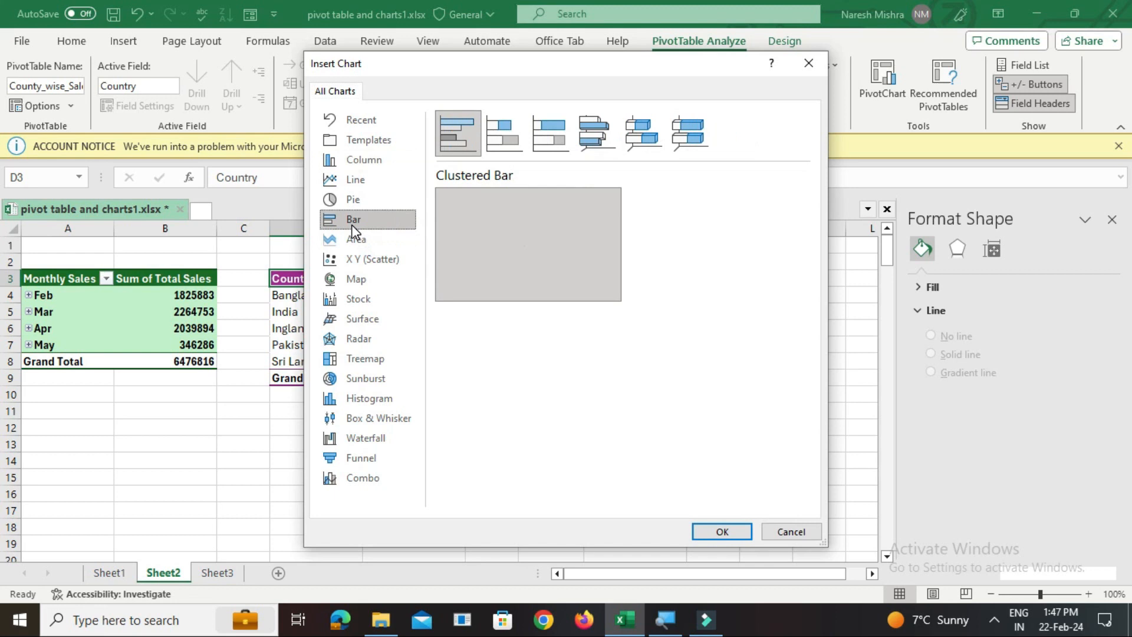
pyautogui.click(599, 140)
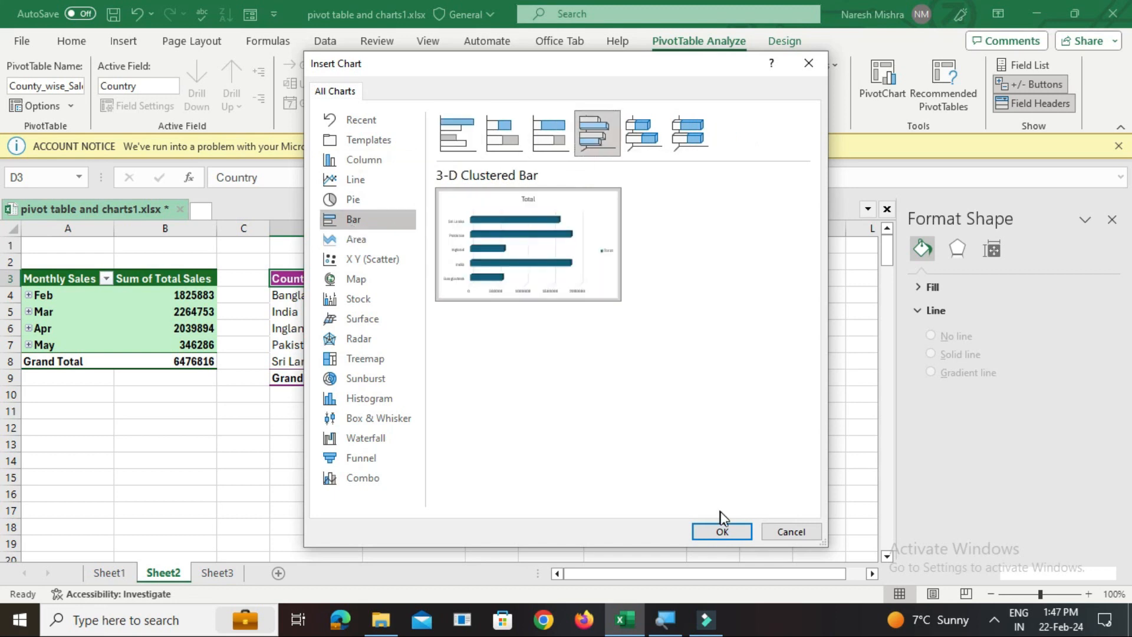
pyautogui.click(723, 530)
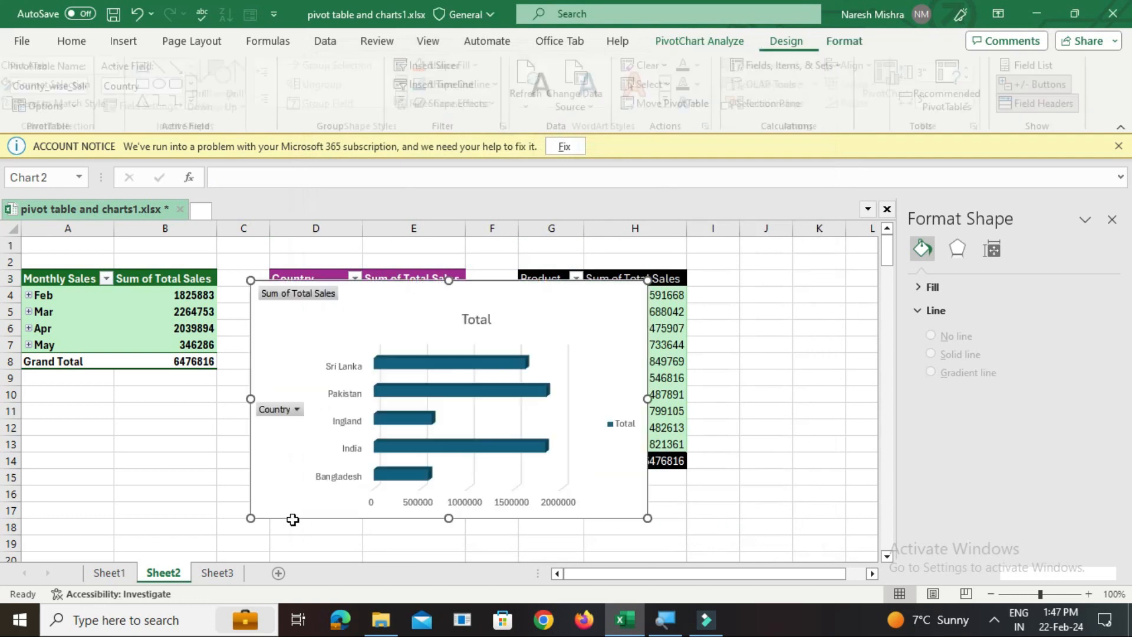
# Move the country bar chart from Sheet2 to Sheet3 beside the Monthly Sales chart and reduce its height to match
pyautogui.hotkey('ctrl', 'x')
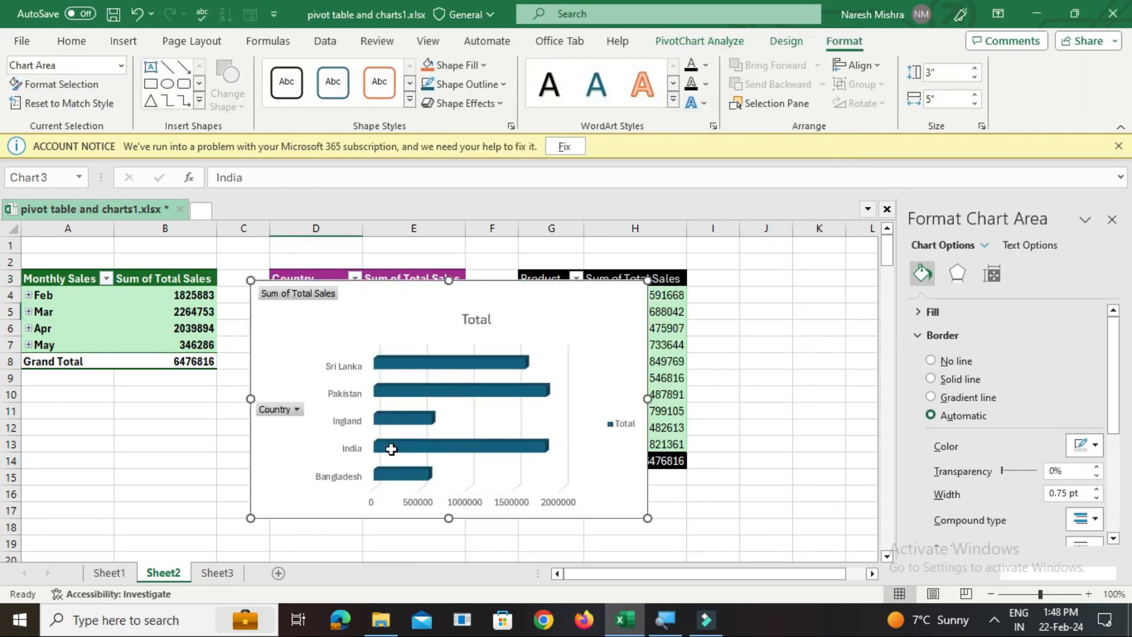
pyautogui.click(217, 573)
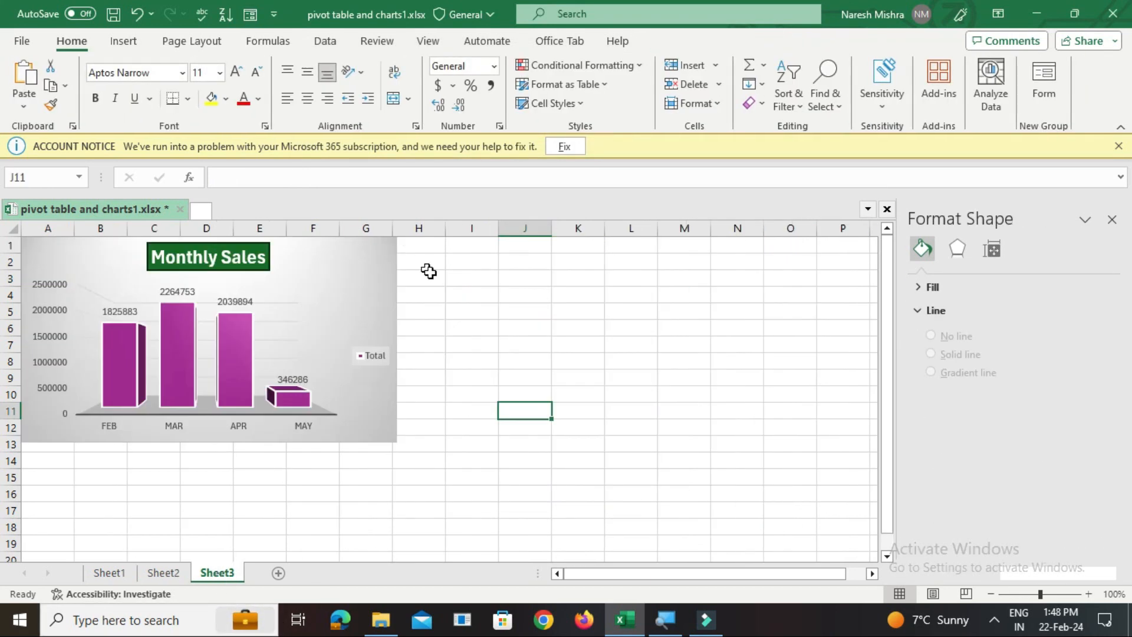
pyautogui.click(428, 246)
pyautogui.click(457, 245)
pyautogui.hotkey('ctrl', 'v')
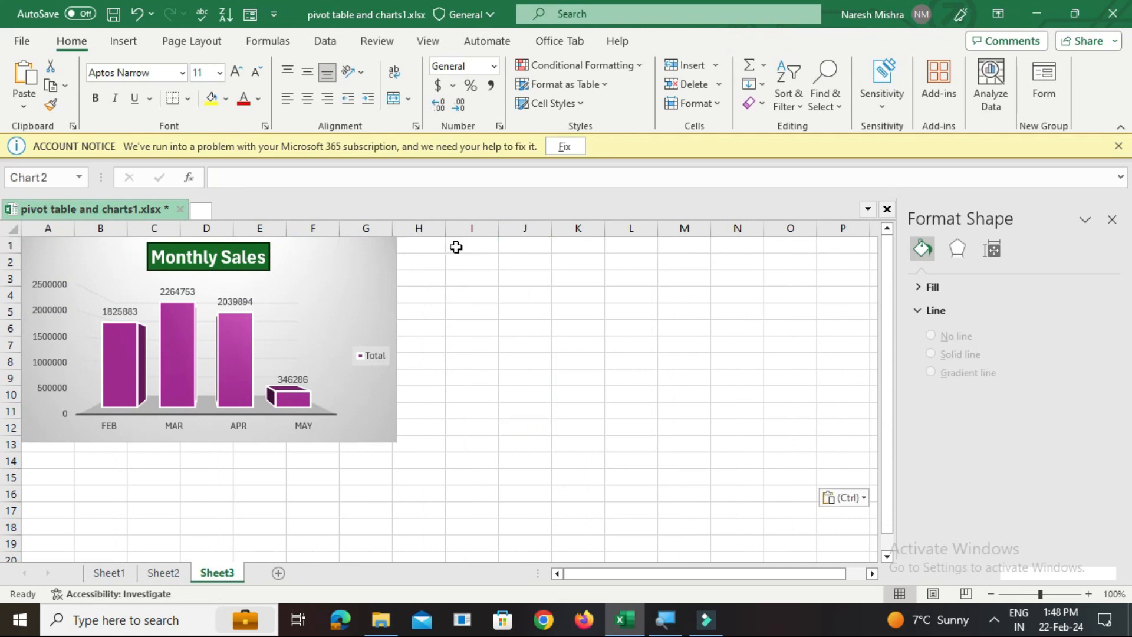
pyautogui.moveTo(519, 293); pyautogui.dragTo(487, 293)
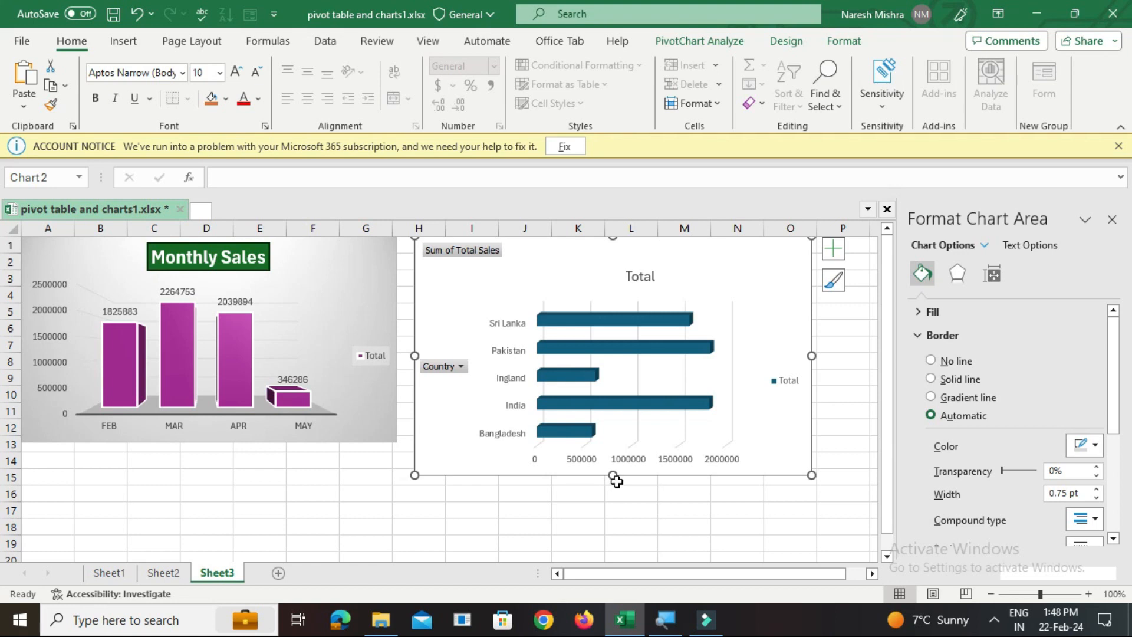
pyautogui.moveTo(612, 472); pyautogui.dragTo(612, 440)
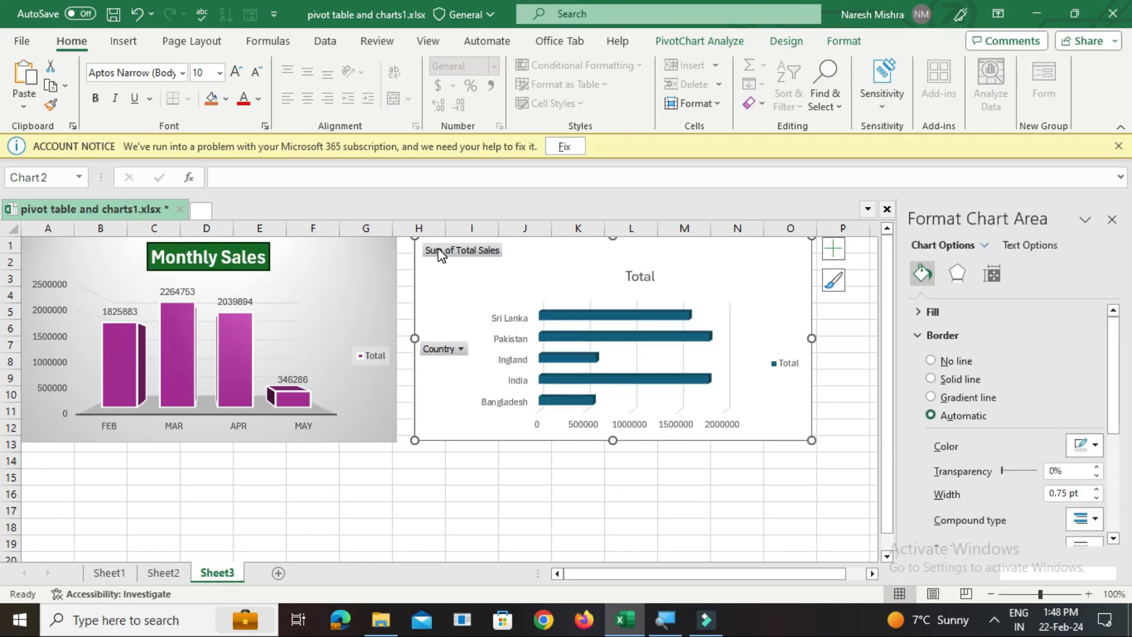
# Hide all field buttons on the country bar chart and change its title to County Wise Sales
pyautogui.rightClick(447, 253)
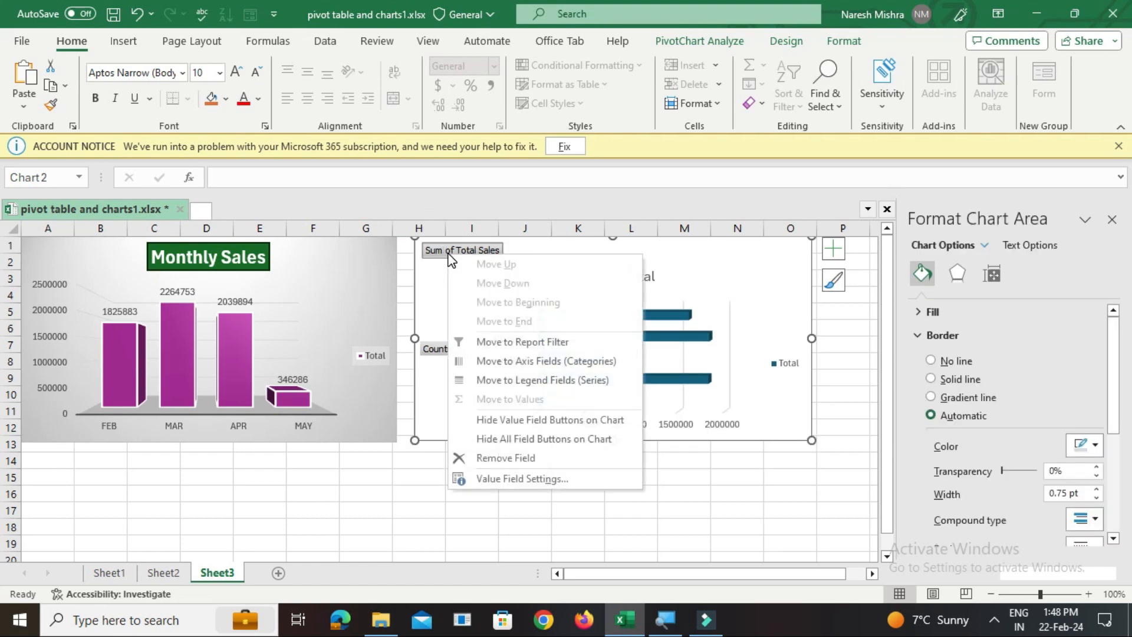
pyautogui.click(496, 441)
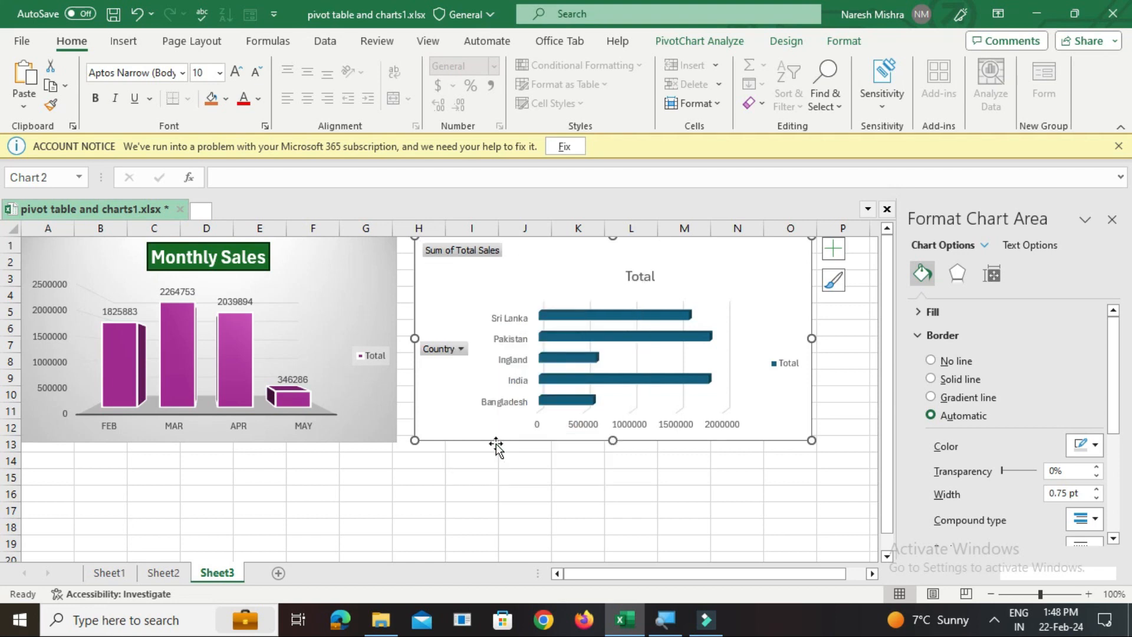
pyautogui.click(611, 261)
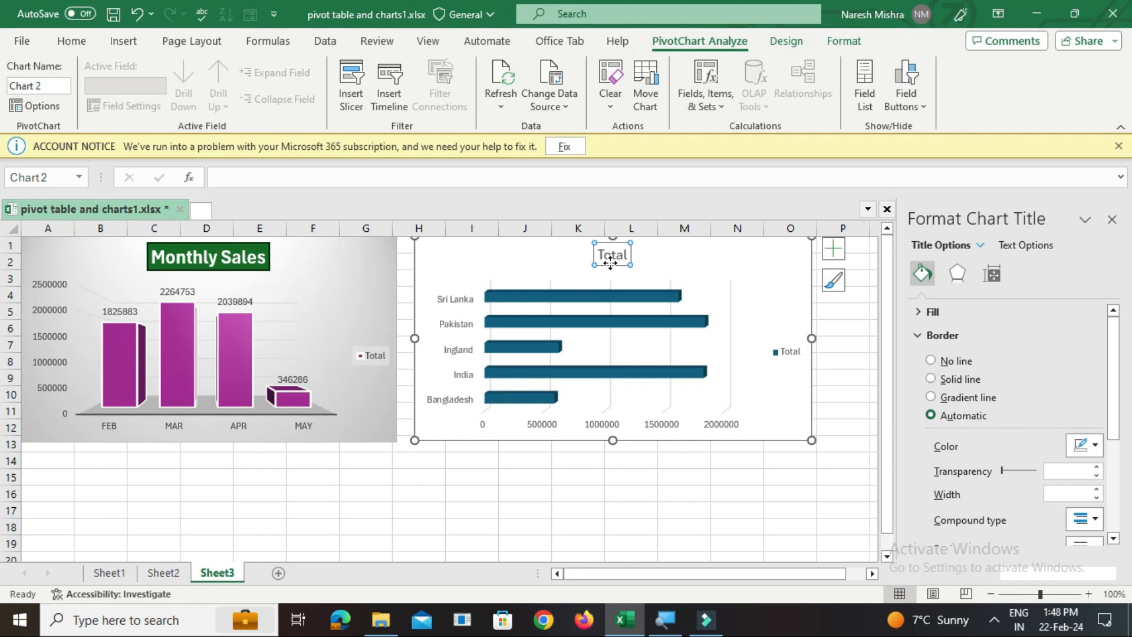
pyautogui.doubleClick(614, 254)
pyautogui.write('County Wise Sales')
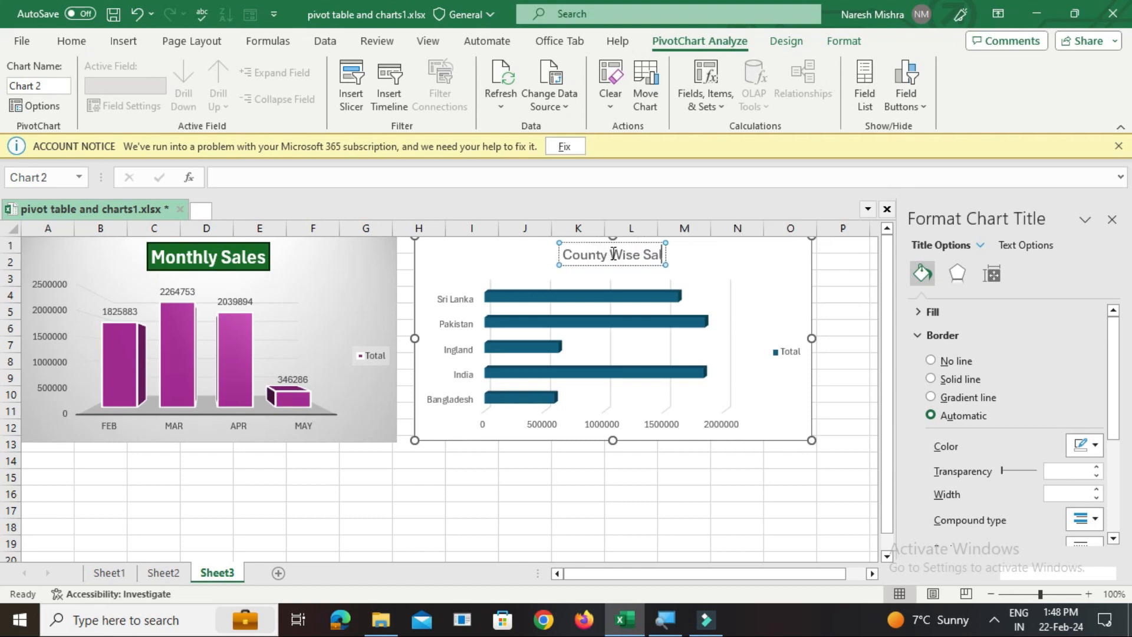
pyautogui.click(773, 278)
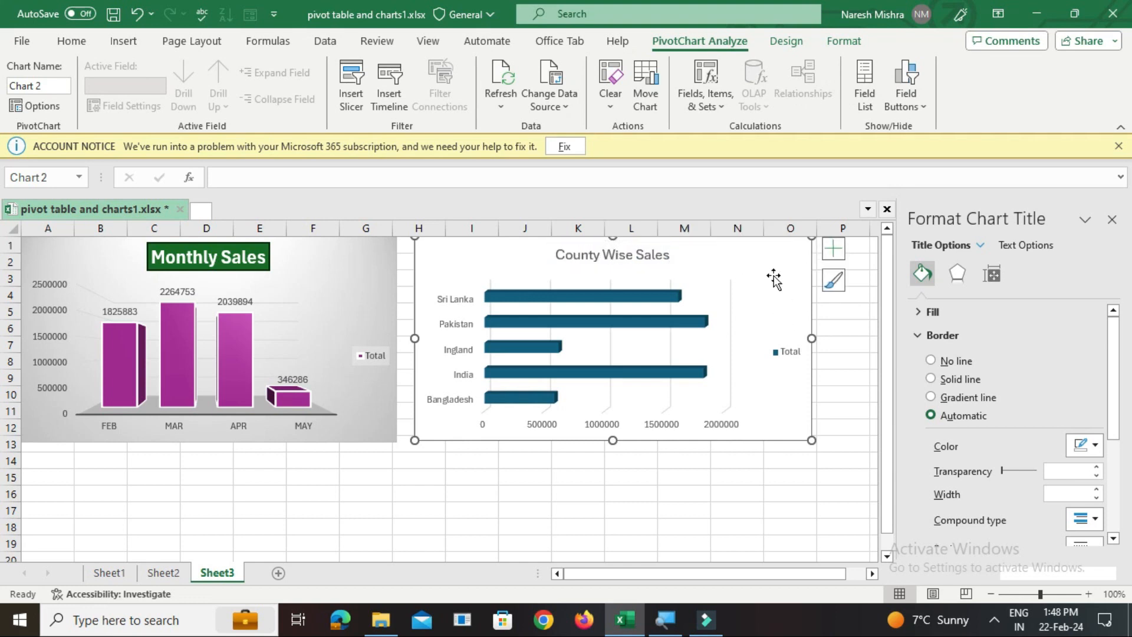
# Apply the chart style with dark grey background, uppercase title and boxed data labels to the County Wise Sales chart
pyautogui.click(621, 254)
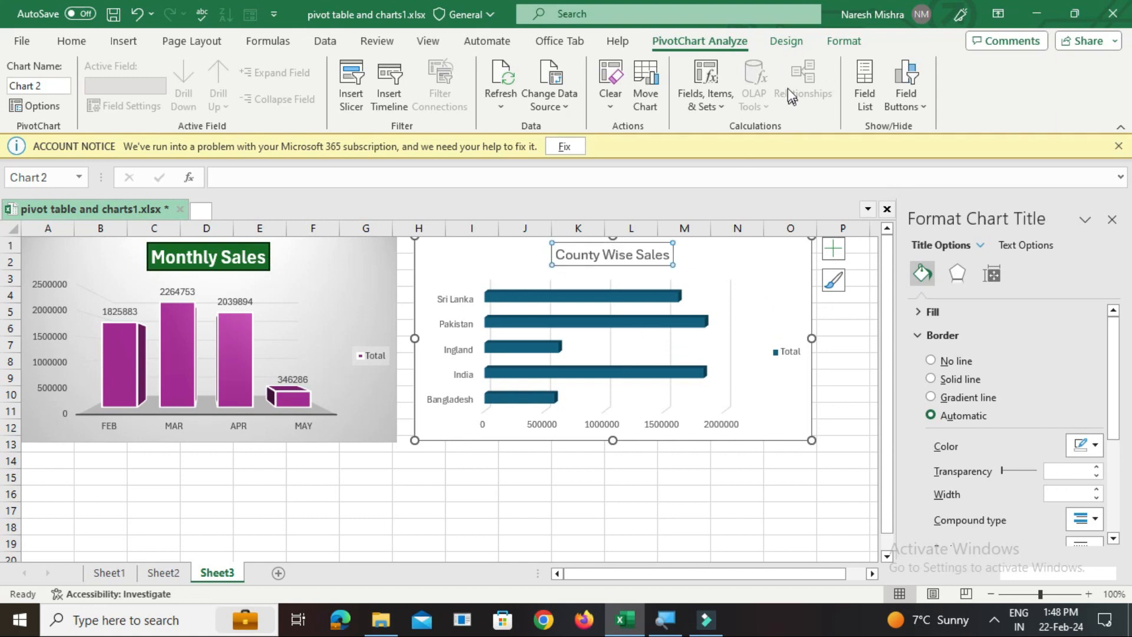
pyautogui.click(786, 41)
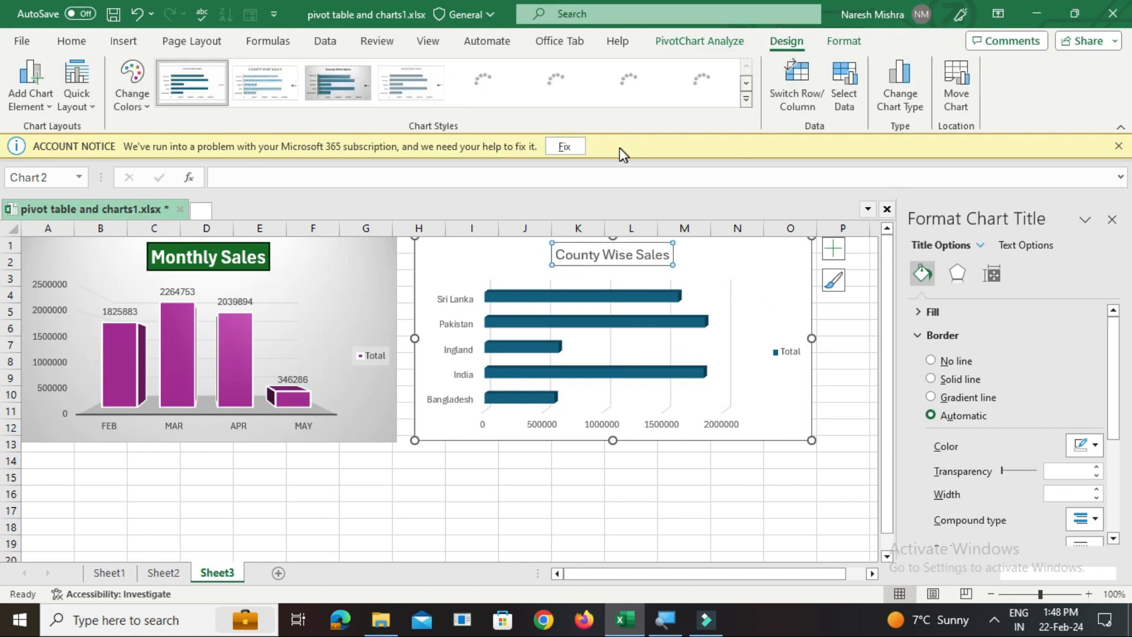
pyautogui.click(572, 88)
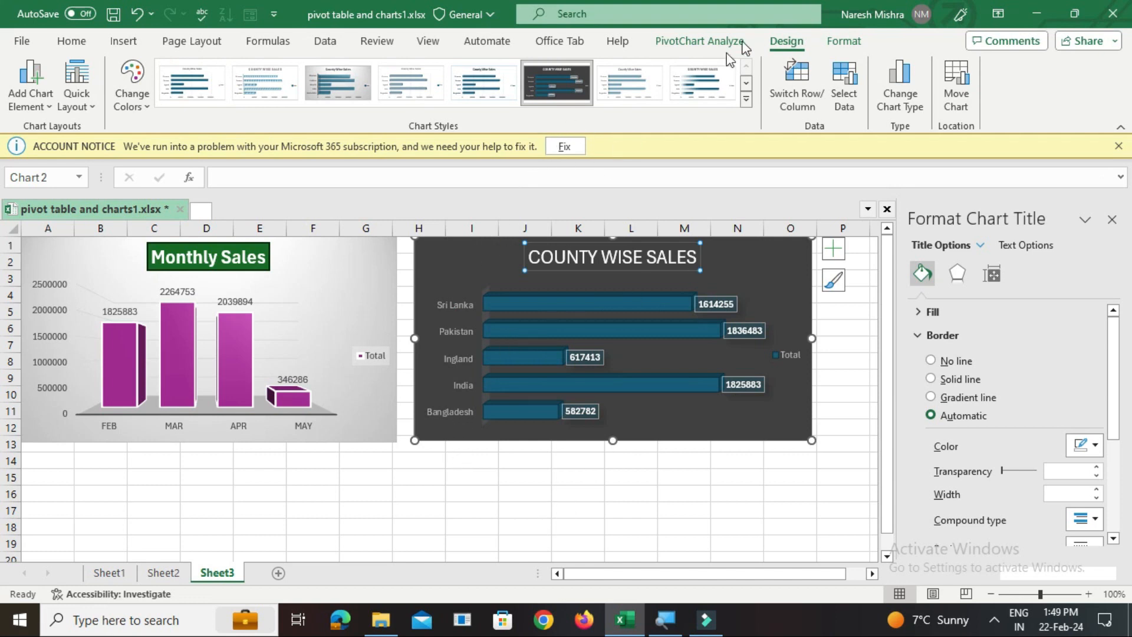
pyautogui.click(859, 47)
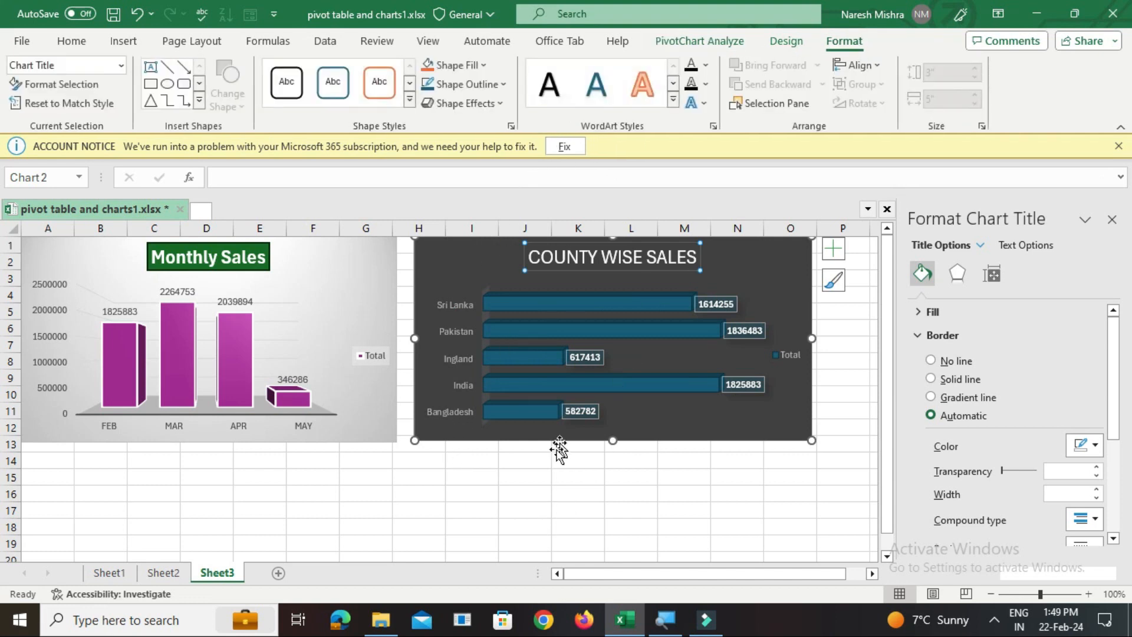
pyautogui.click(539, 507)
# Apply the orange gradient theme shape style to the bar series of the County Wise Sales chart
pyautogui.click(536, 302)
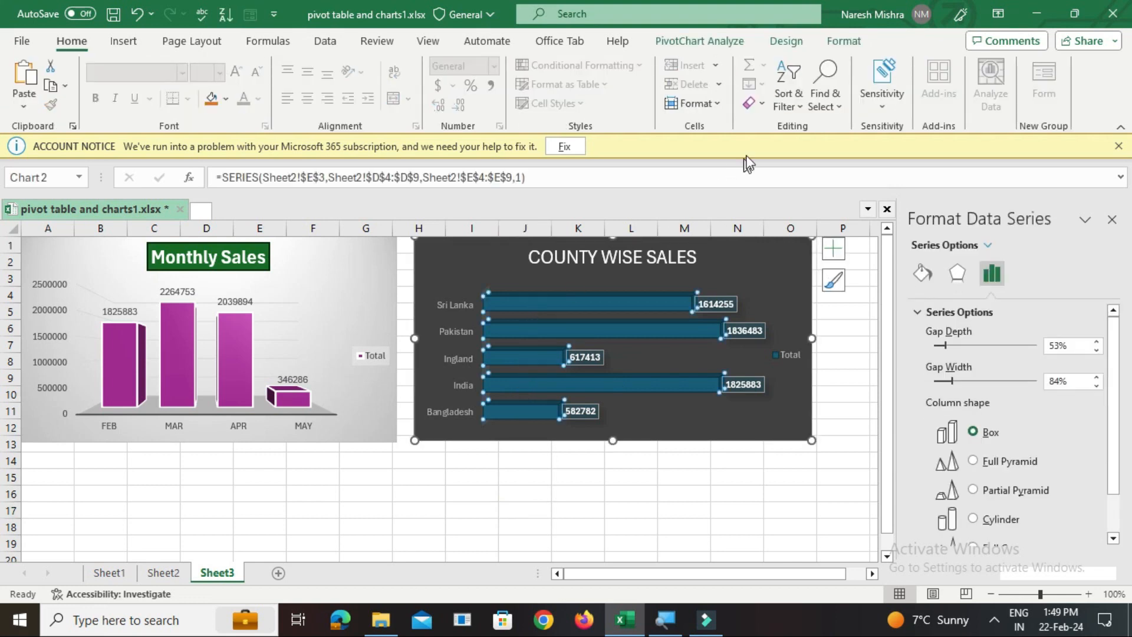
pyautogui.click(831, 43)
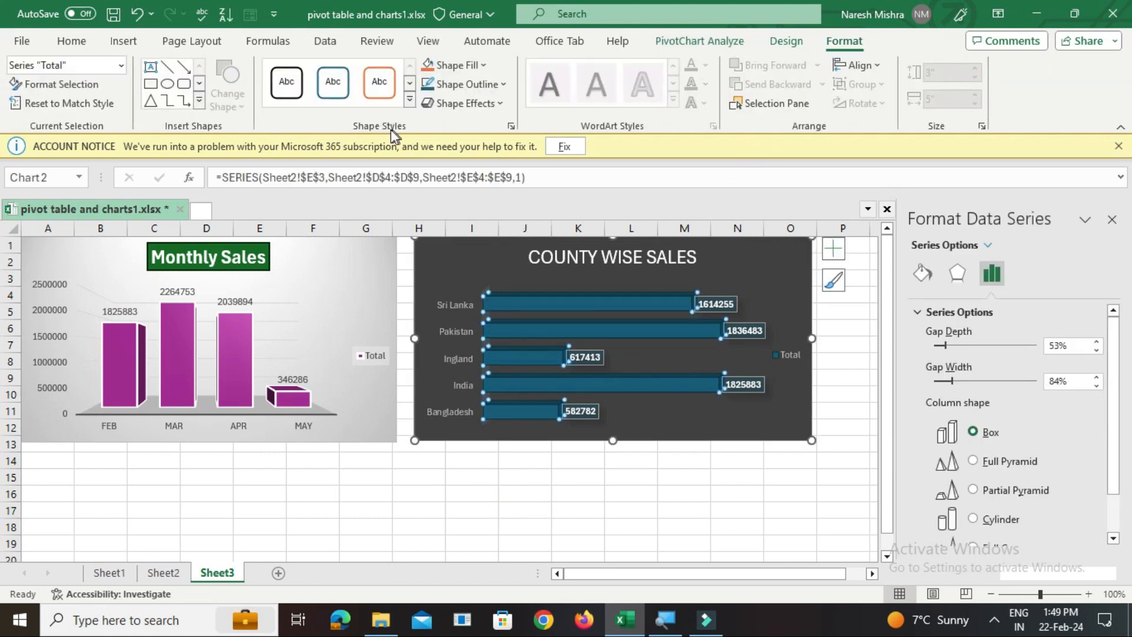
pyautogui.click(409, 101)
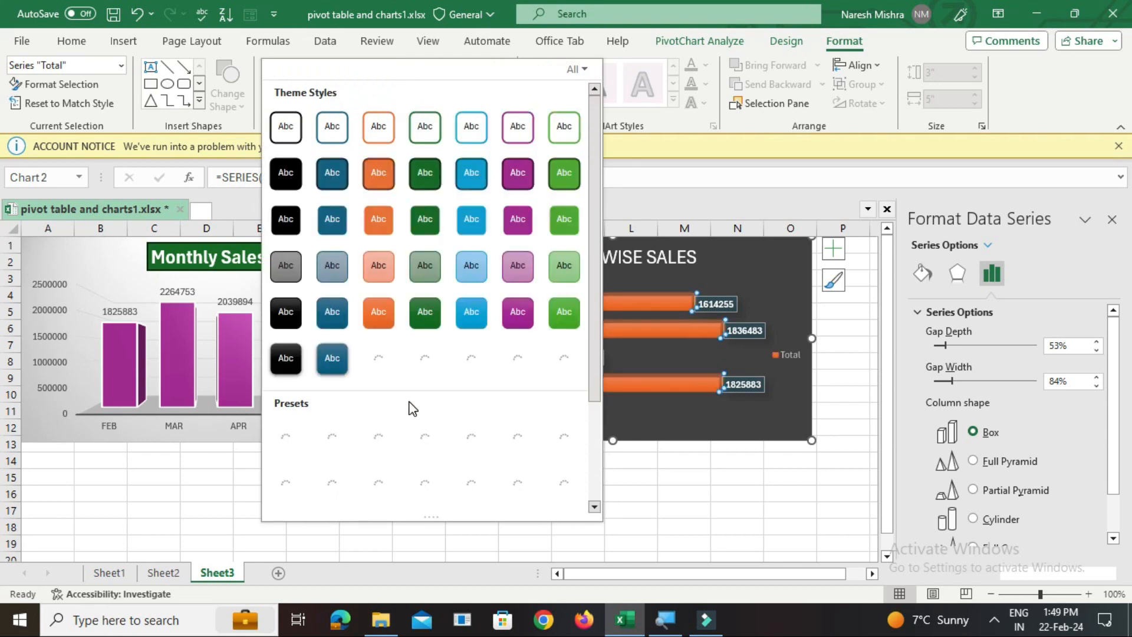
pyautogui.click(378, 312)
pyautogui.click(602, 494)
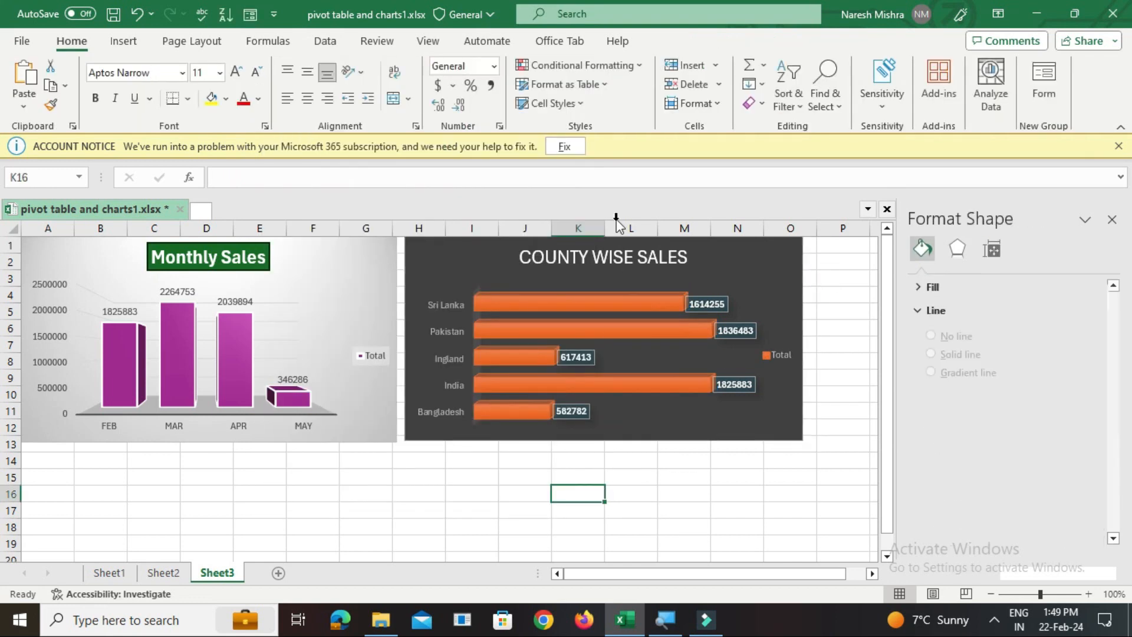
# Apply the theme shape style with dark green fill and darker outline to the County Wise Sales chart title
pyautogui.click(613, 260)
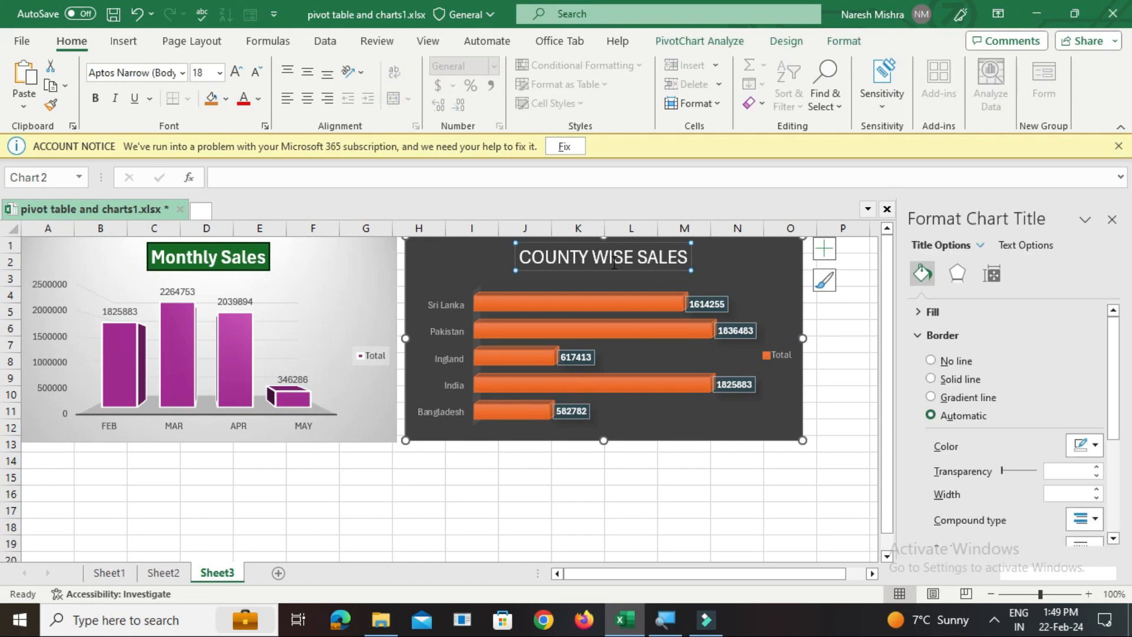
pyautogui.doubleClick(613, 262)
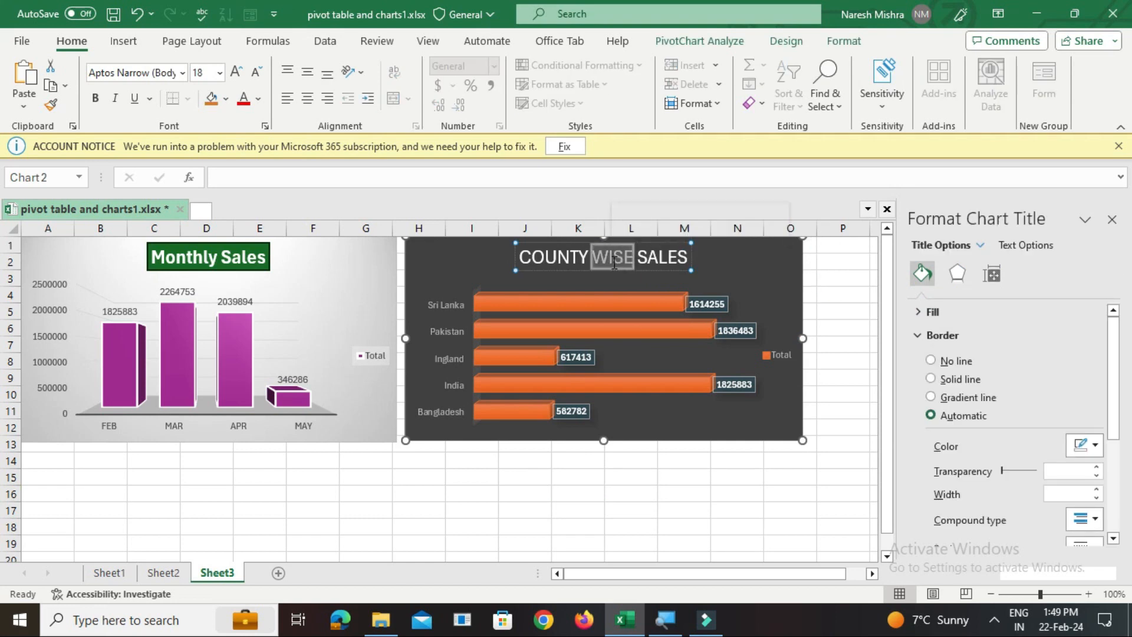
pyautogui.press('Escape')
pyautogui.click(843, 42)
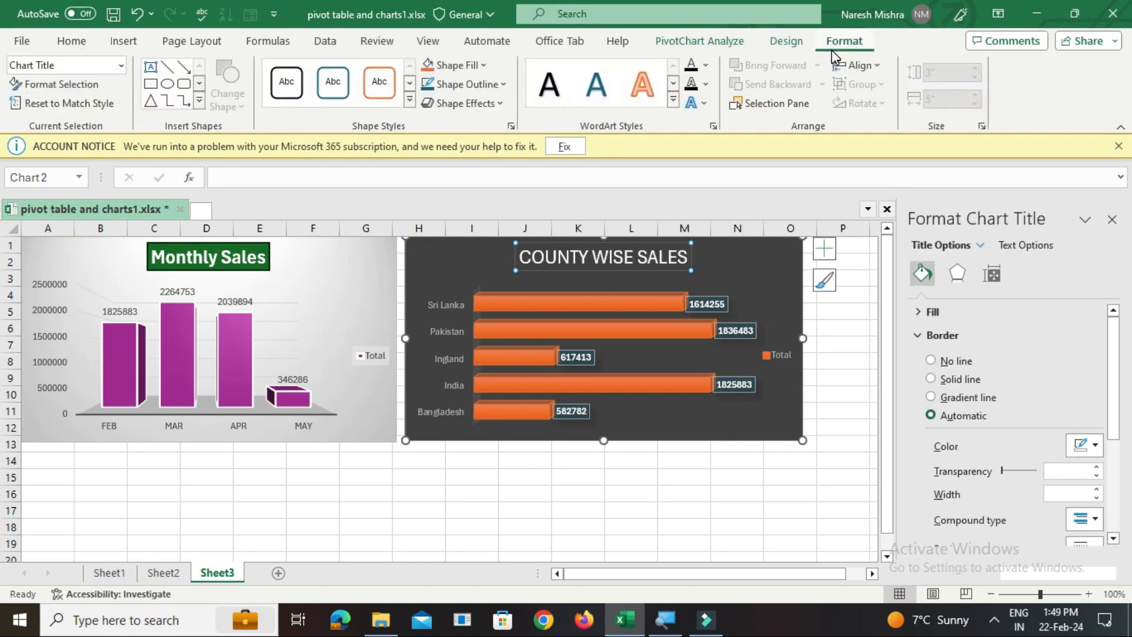
pyautogui.click(409, 100)
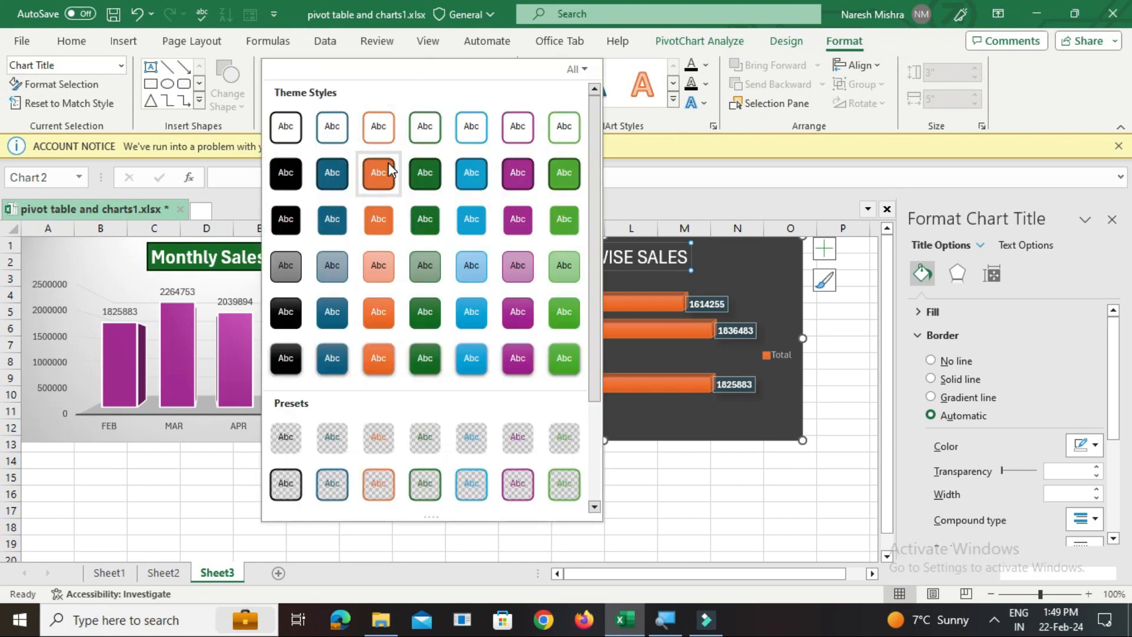
pyautogui.click(423, 176)
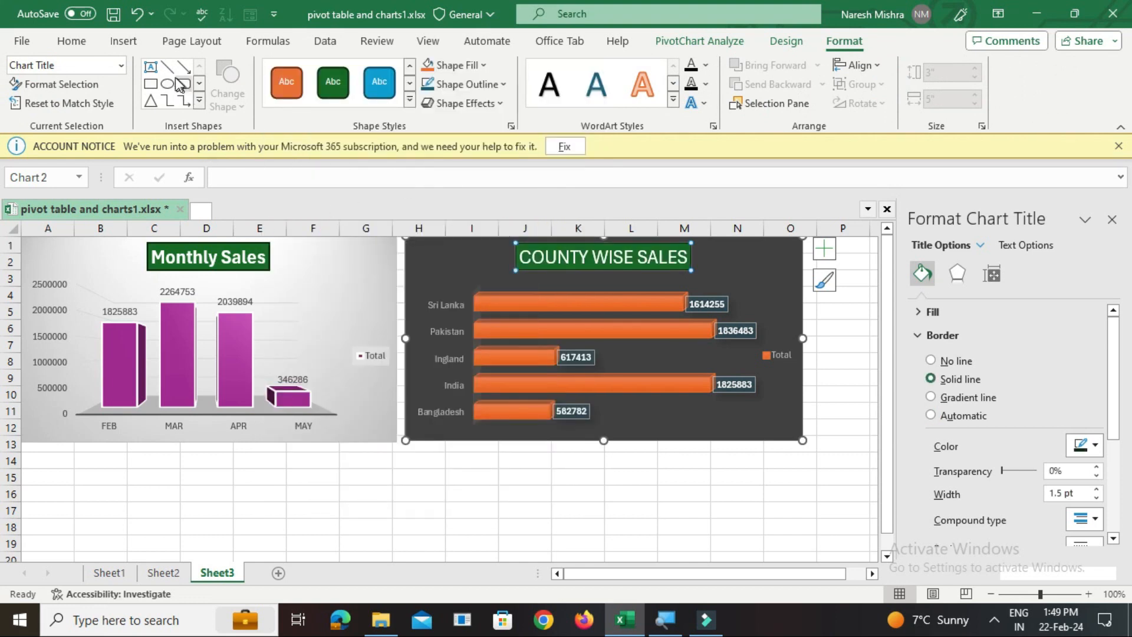
# Make the County Wise Sales chart title bold and set its font size to 16
pyautogui.click(81, 42)
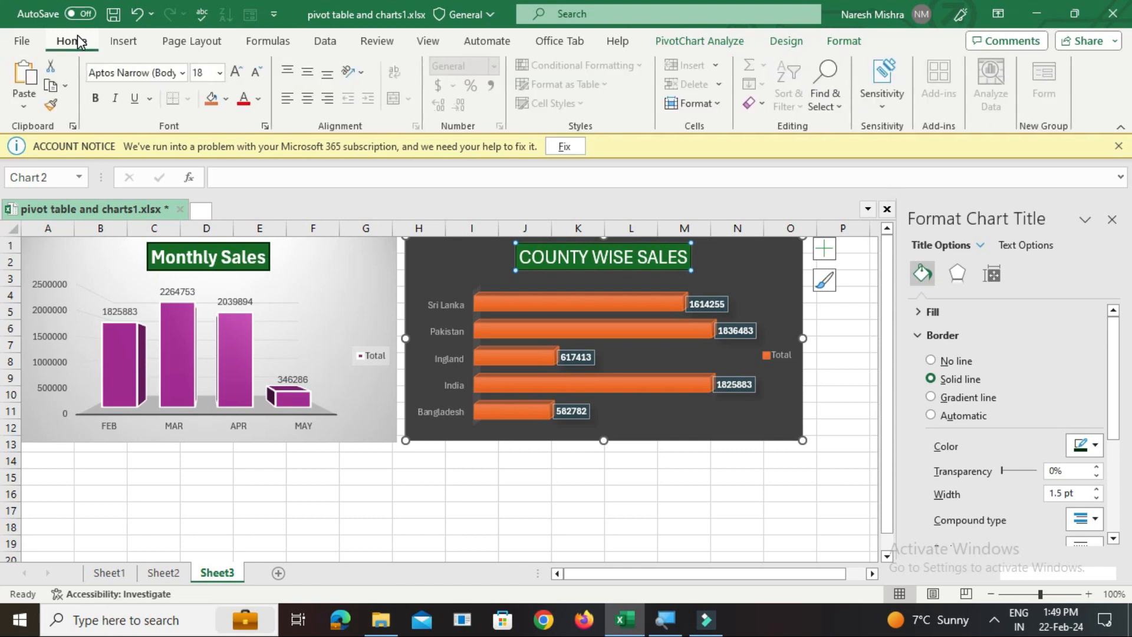
pyautogui.click(95, 98)
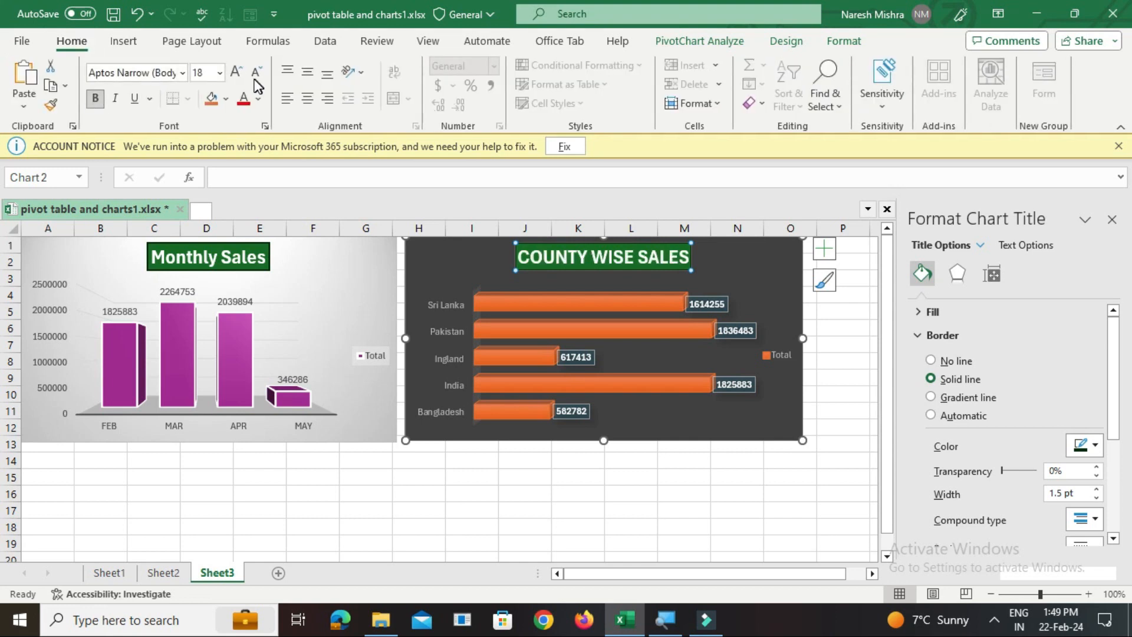
pyautogui.click(219, 74)
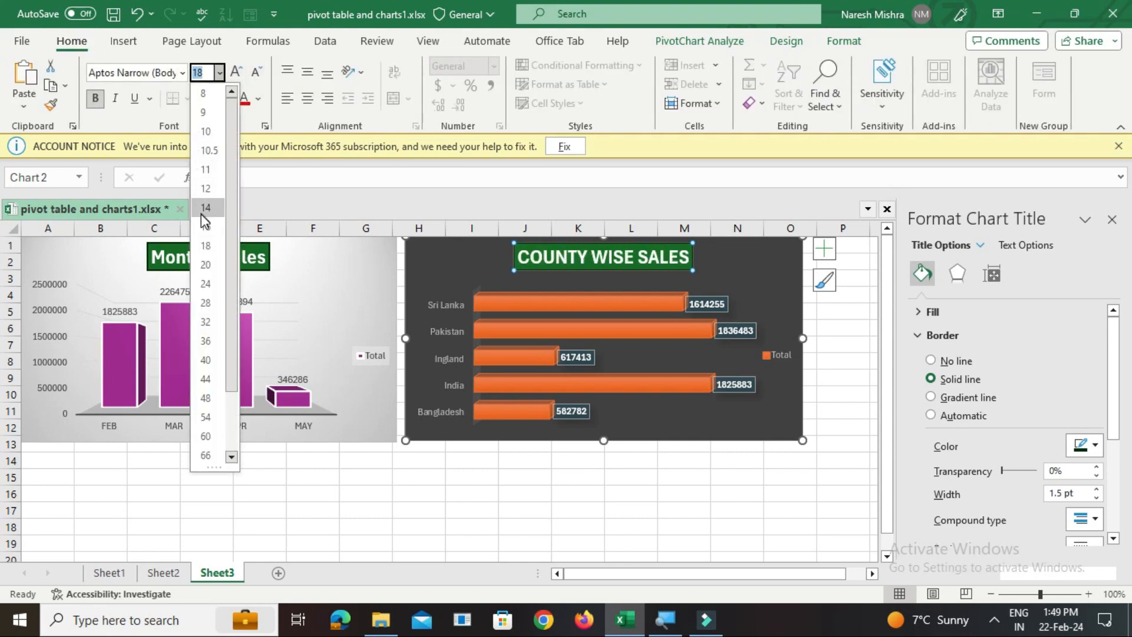
pyautogui.click(450, 496)
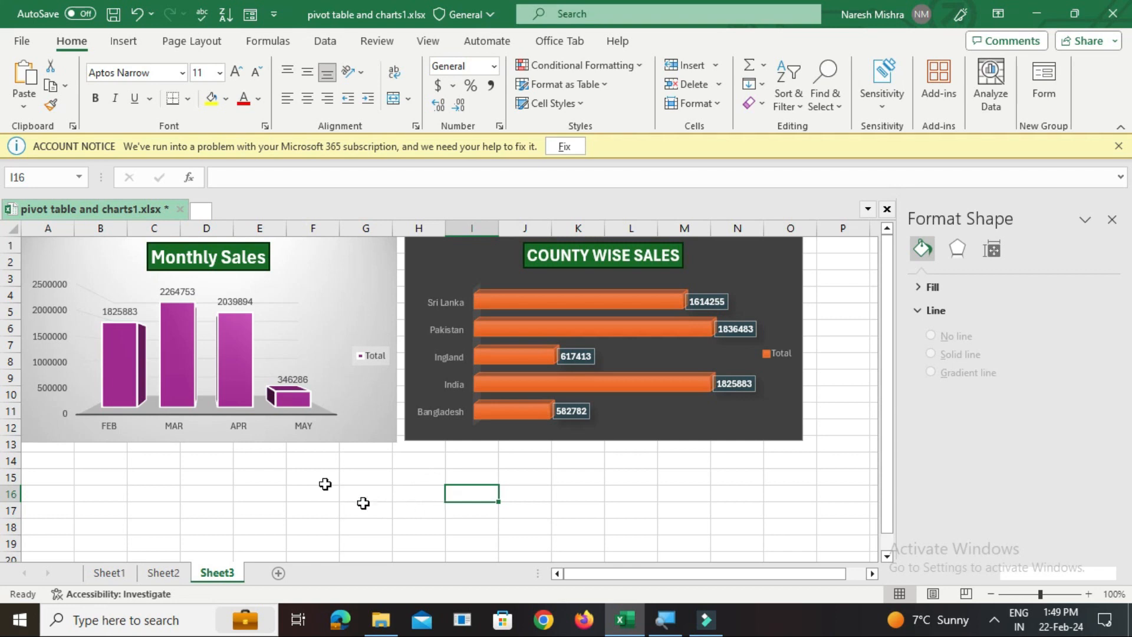
# Insert a 3-D Pie PivotChart from the Product PivotTable on Sheet2
pyautogui.click(164, 575)
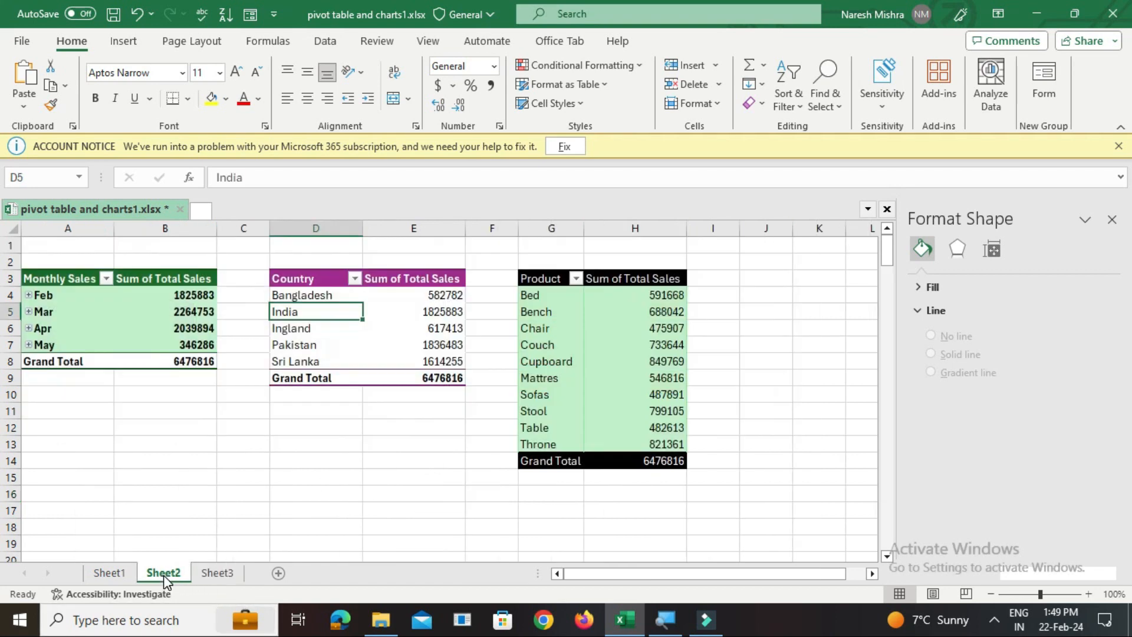
pyautogui.click(532, 304)
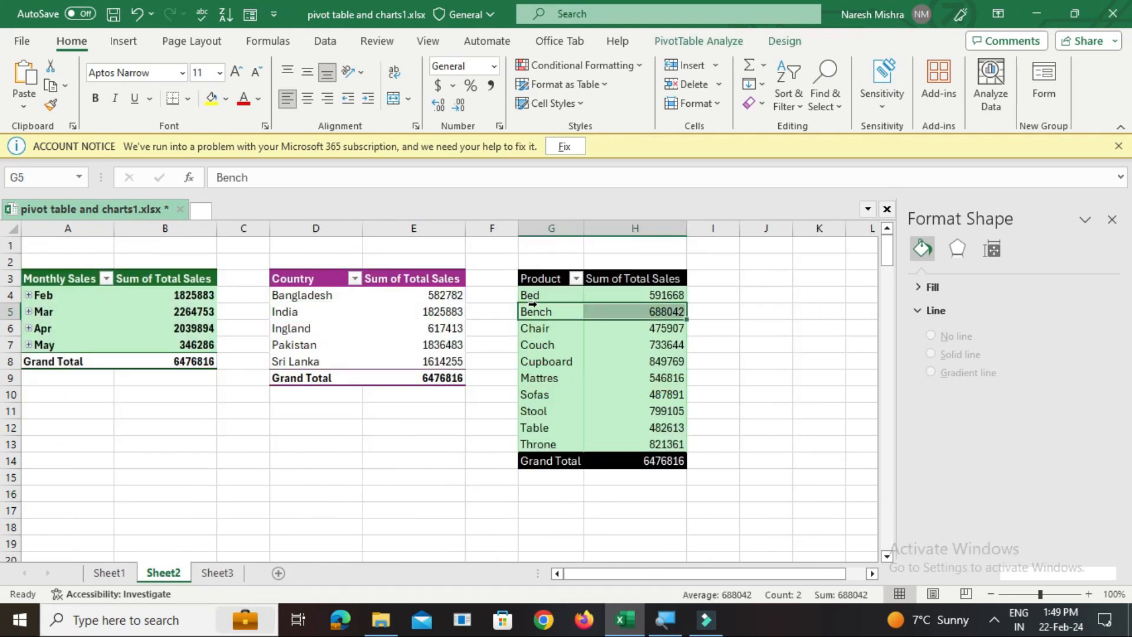
pyautogui.click(709, 46)
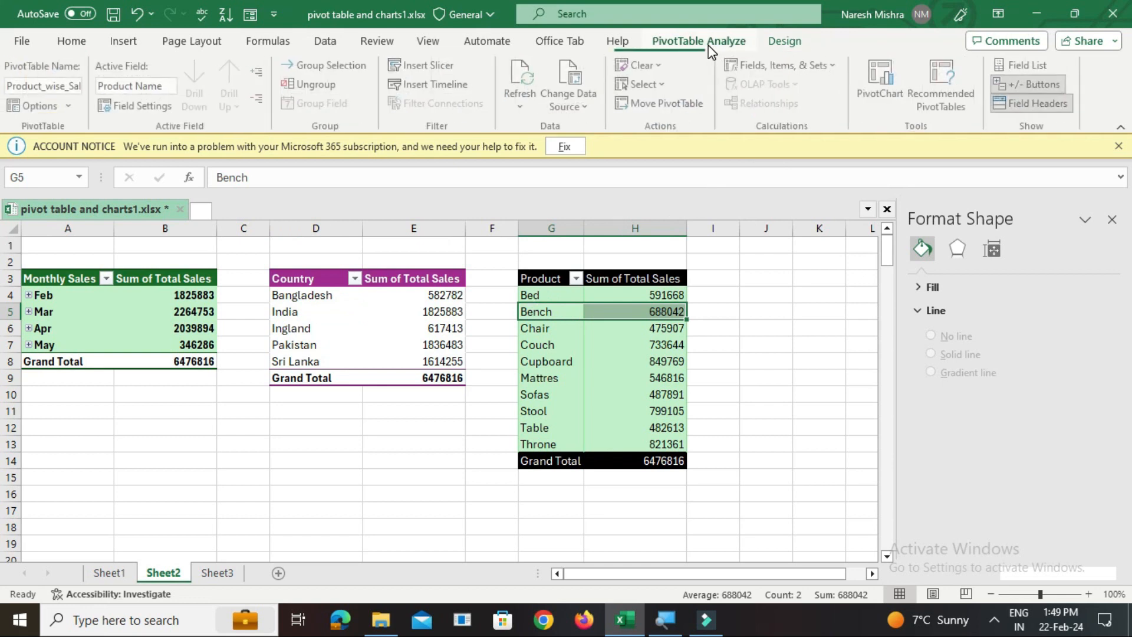
pyautogui.click(884, 103)
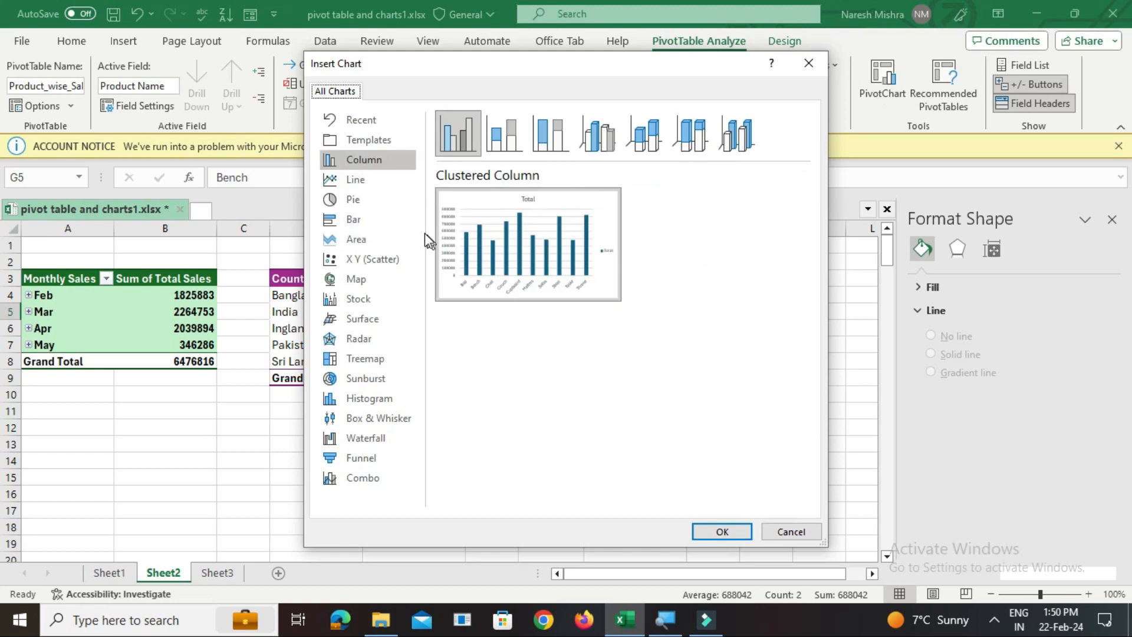
pyautogui.click(354, 201)
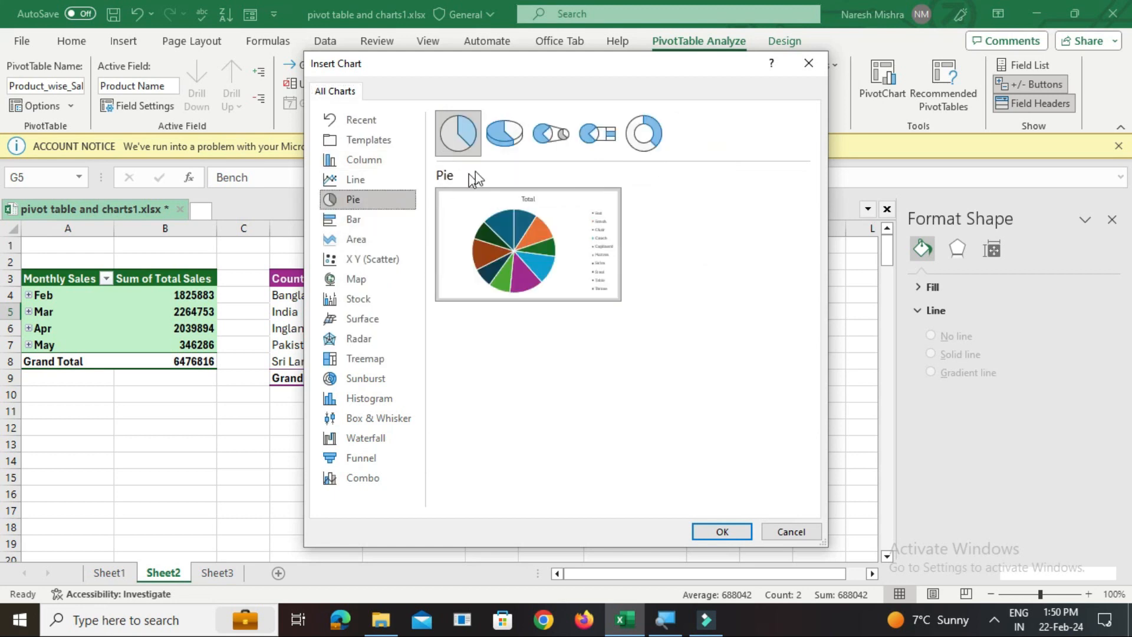
pyautogui.click(505, 133)
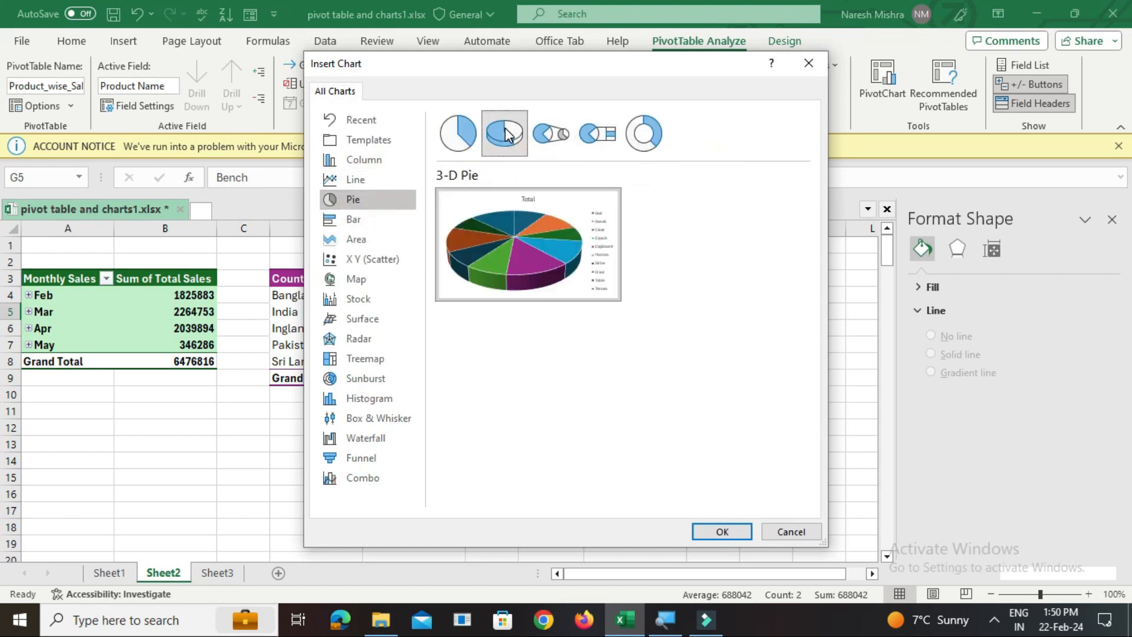
pyautogui.doubleClick(506, 248)
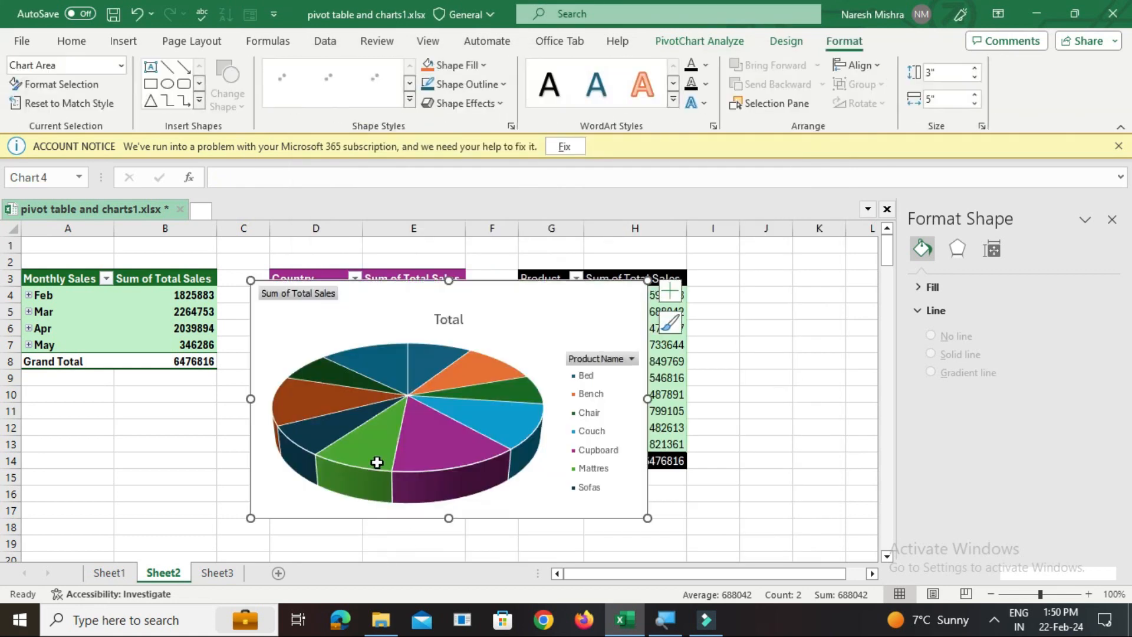
# Move the product pie chart from Sheet2 to Sheet3, placing it below the Monthly Sales chart
pyautogui.press('Delete')
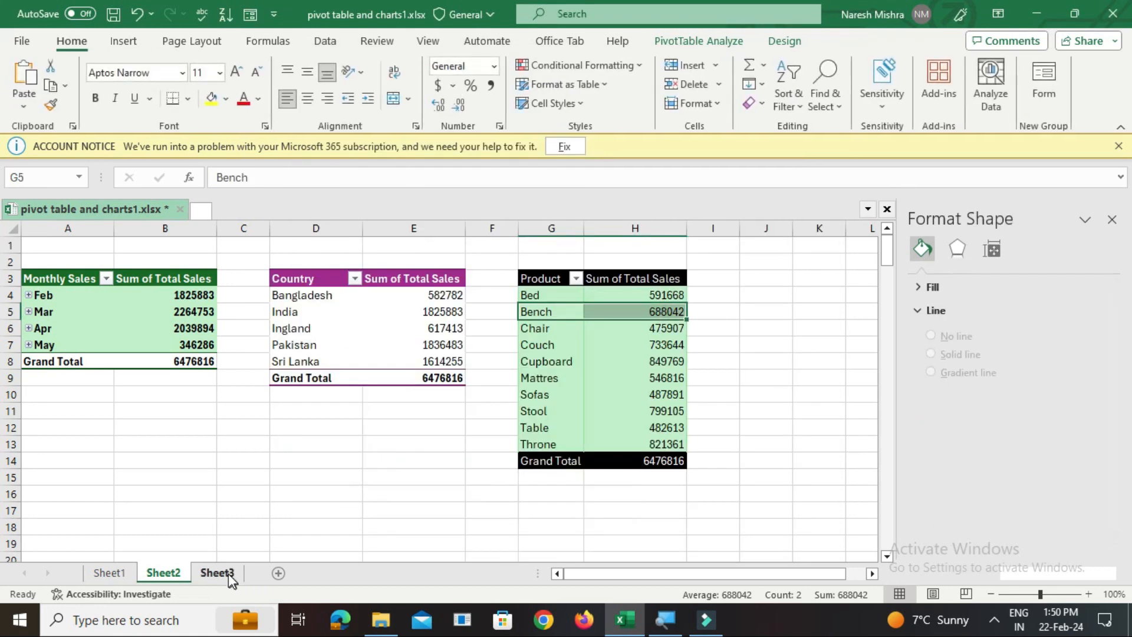
pyautogui.click(218, 573)
pyautogui.hotkey('ctrl', 'v')
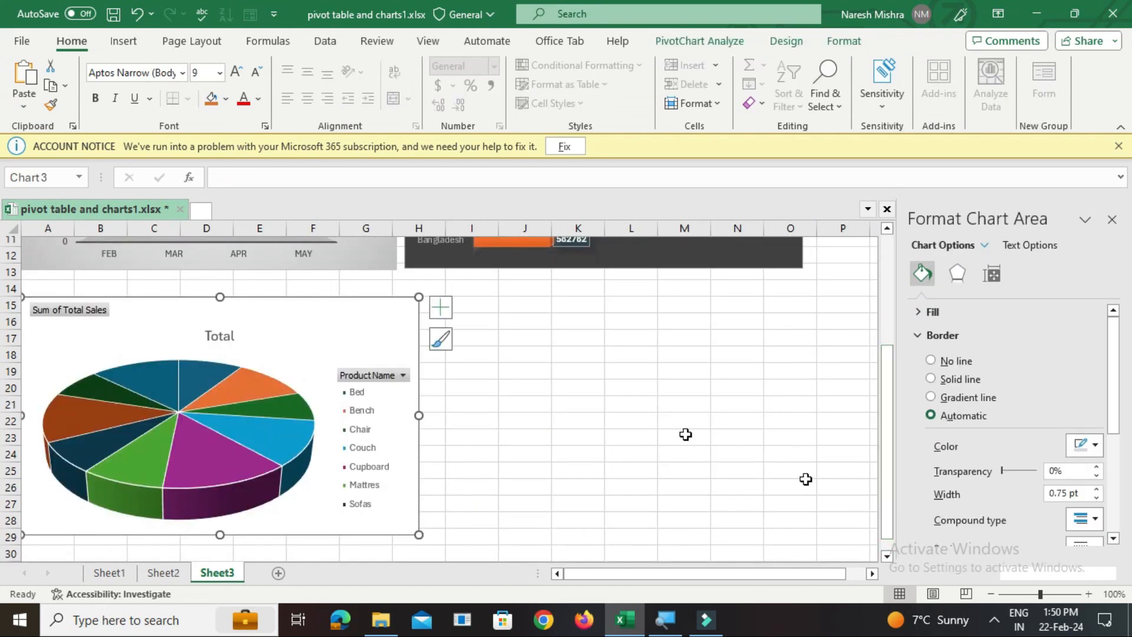
# Hide all field buttons on the product pie chart and add data labels to its slices
pyautogui.rightClick(70, 316)
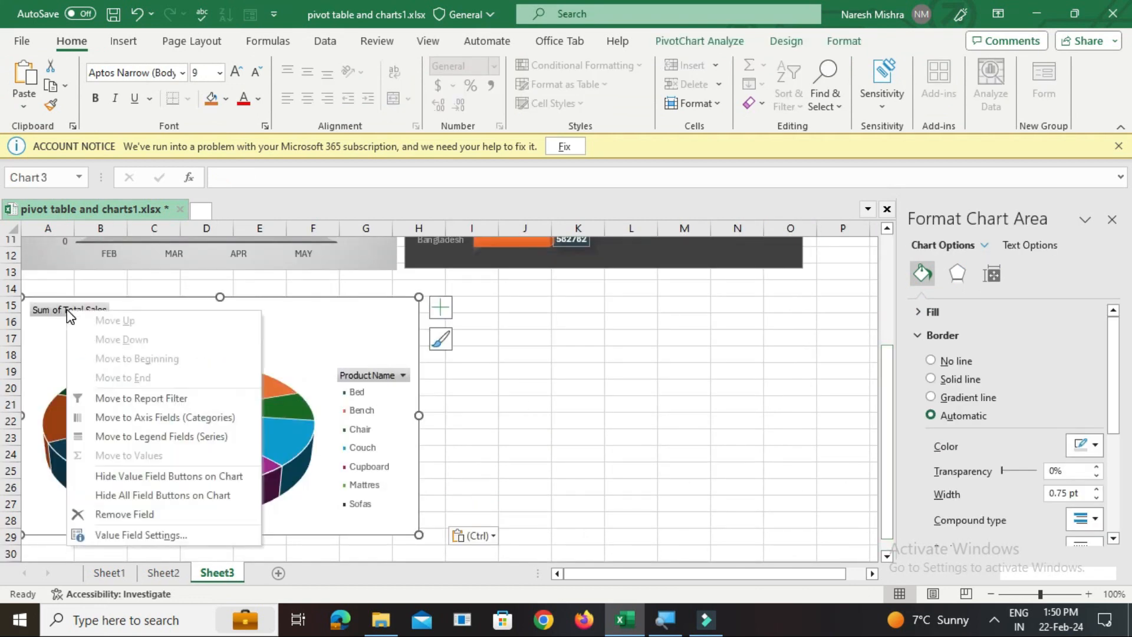
pyautogui.click(110, 500)
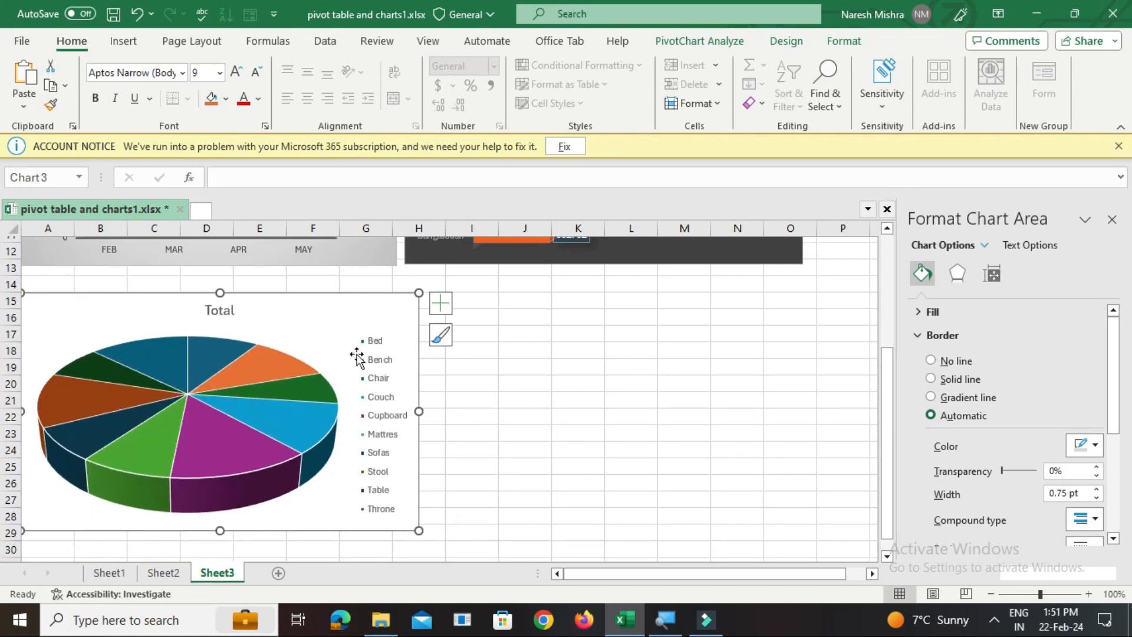
pyautogui.rightClick(187, 372)
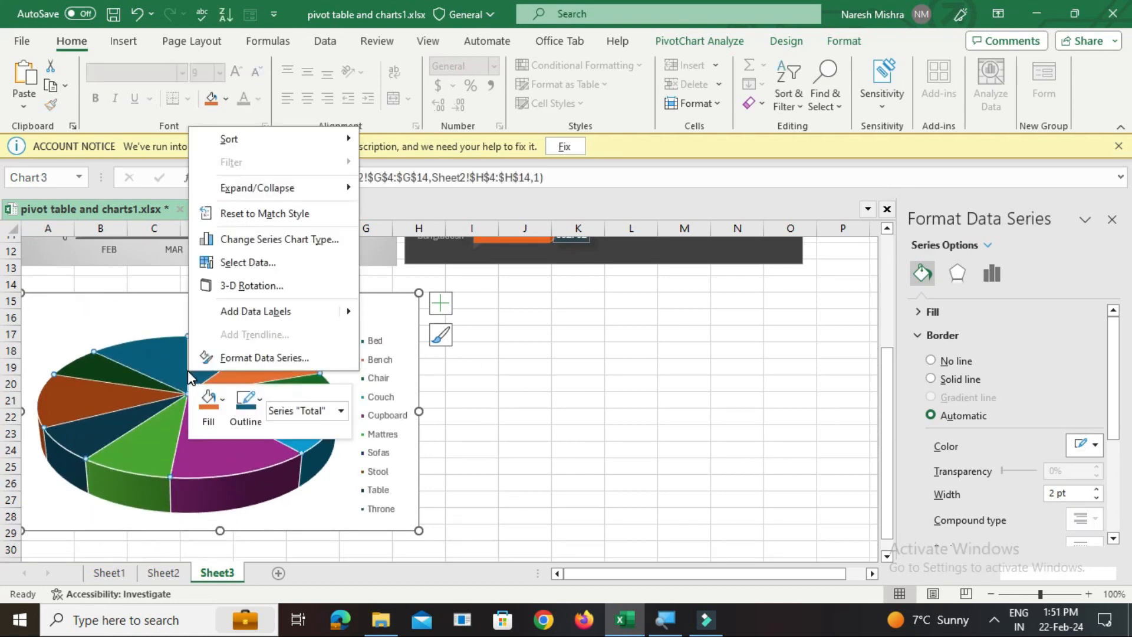
pyautogui.click(263, 316)
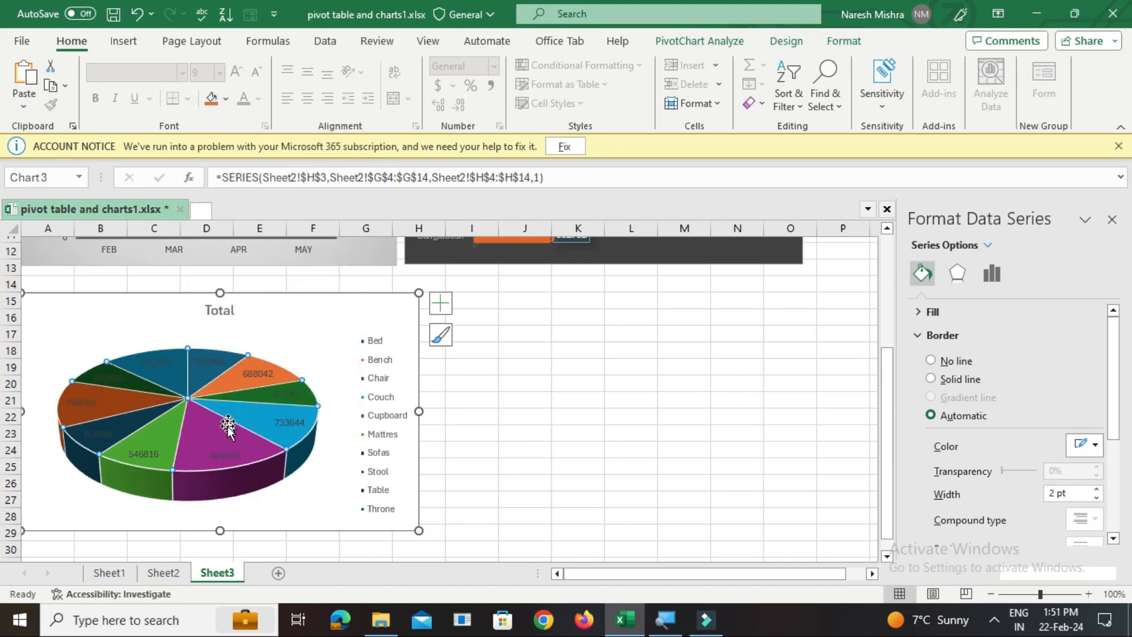
pyautogui.click(255, 418)
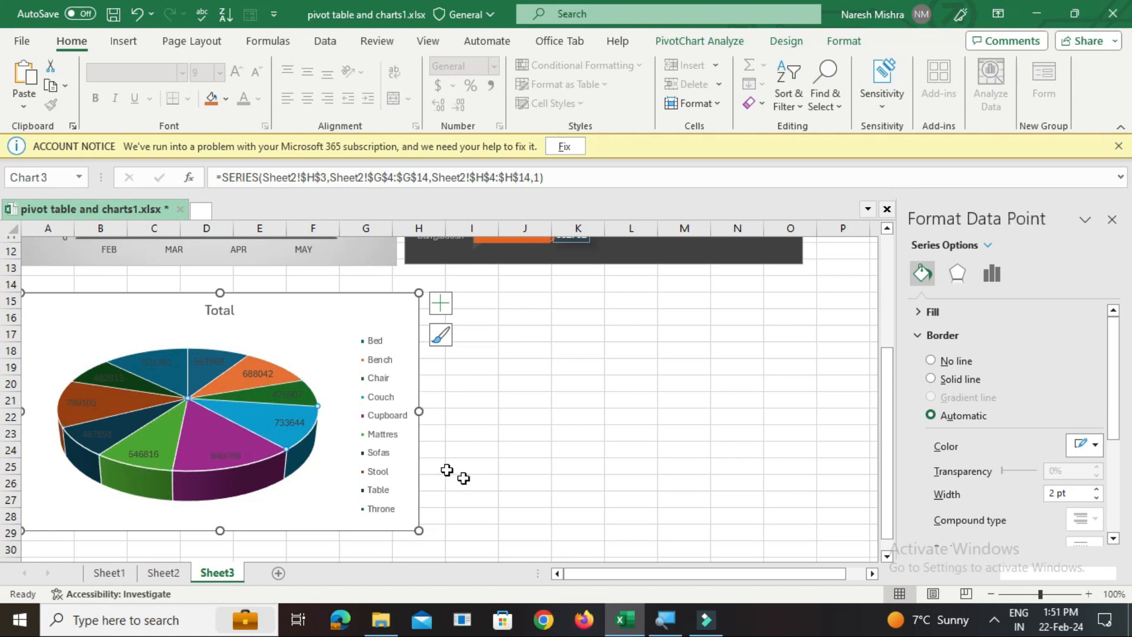
# Apply the chart style with dark grey gradient background and white text to the product pie chart
pyautogui.click(200, 342)
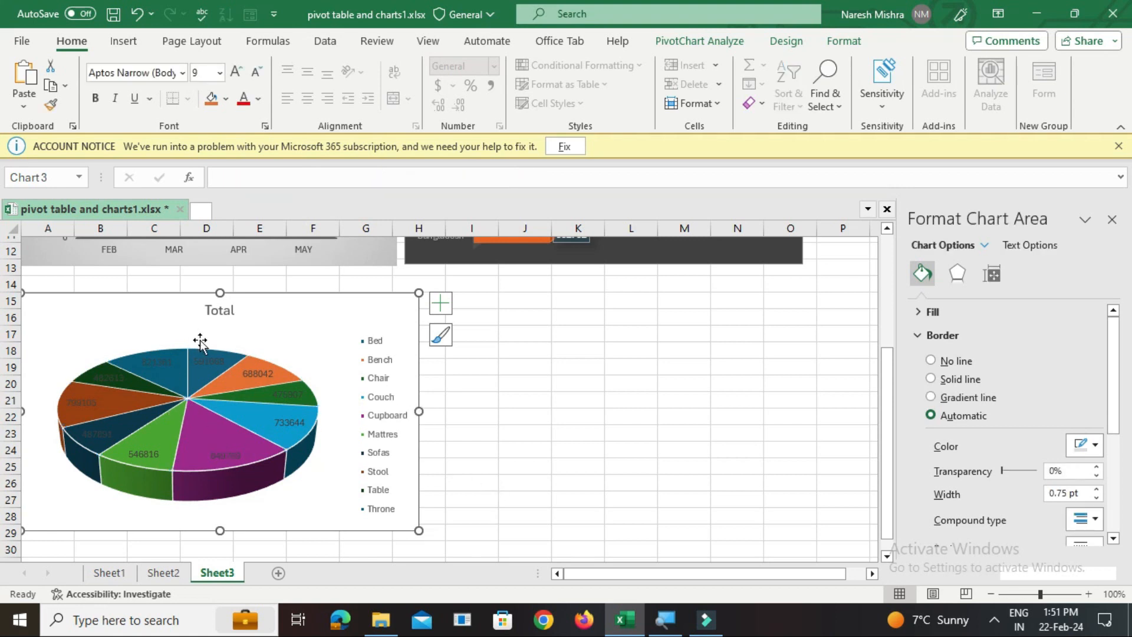
pyautogui.click(784, 43)
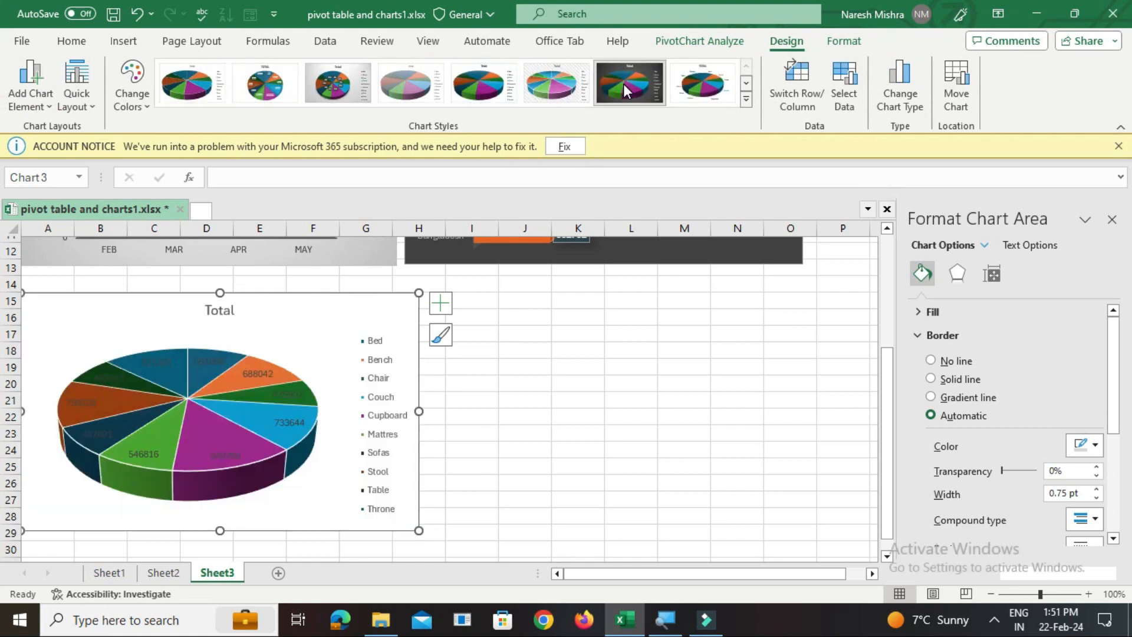
pyautogui.click(626, 84)
pyautogui.click(586, 362)
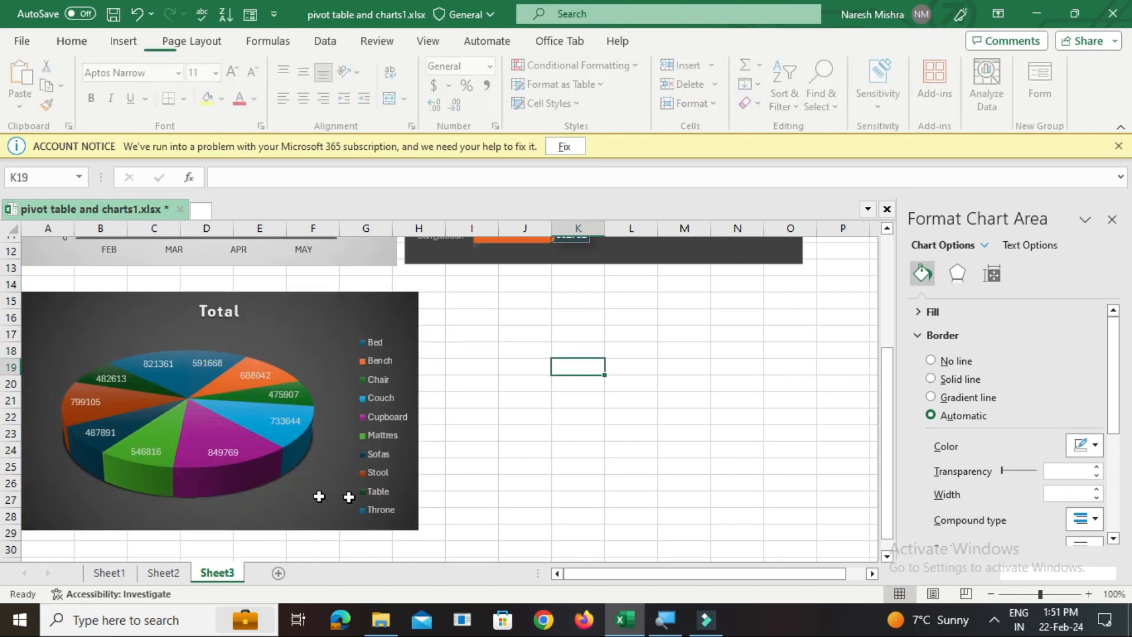
# Change the pie chart's title to Product_Wise_Sales and give it the theme shape style with dark green fill and darker outline
pyautogui.click(222, 324)
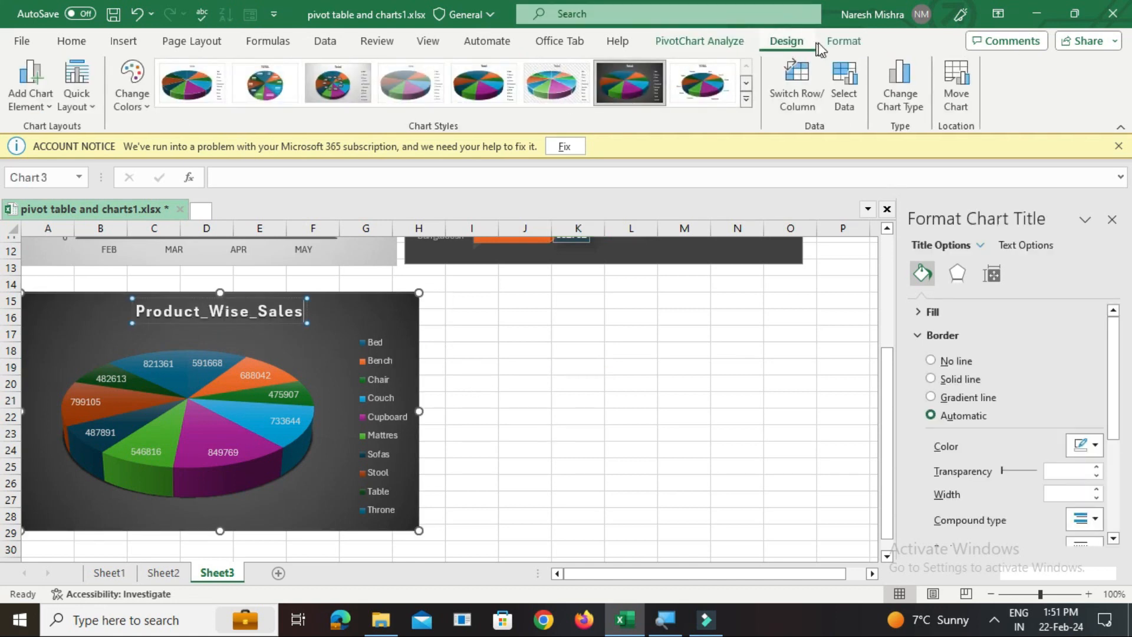
pyautogui.click(843, 40)
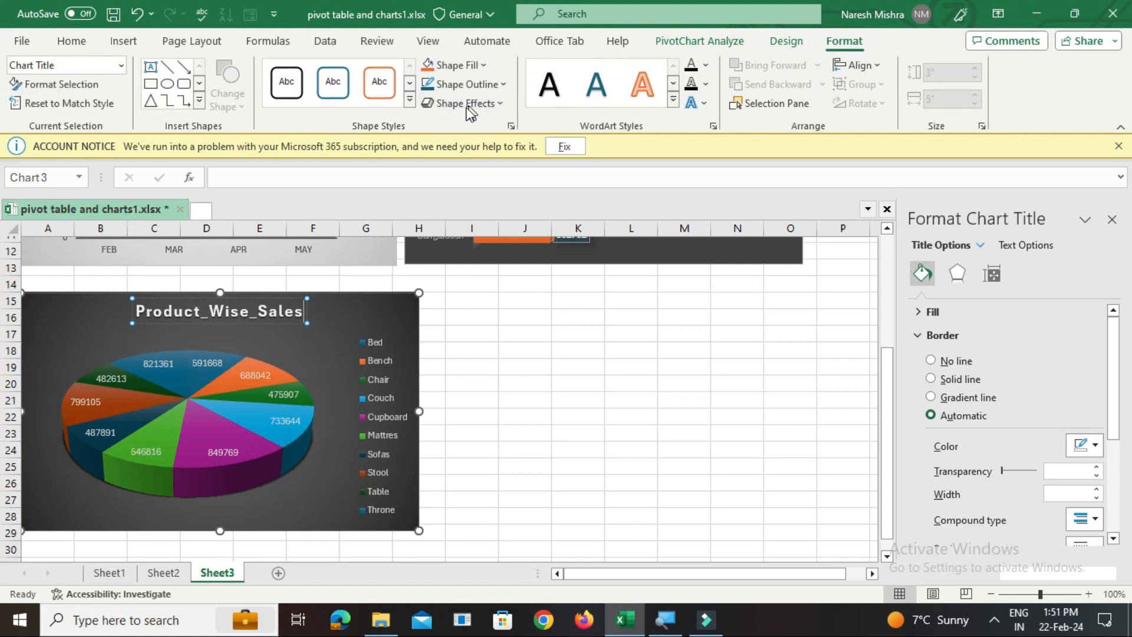
pyautogui.click(425, 104)
pyautogui.click(409, 102)
pyautogui.click(424, 172)
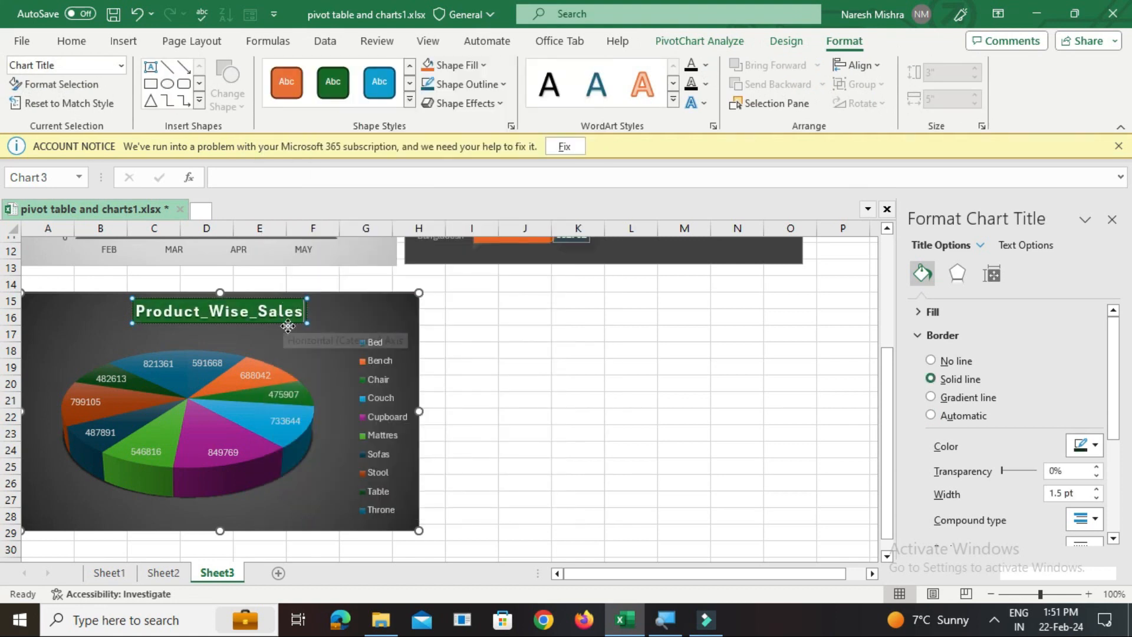
pyautogui.click(73, 40)
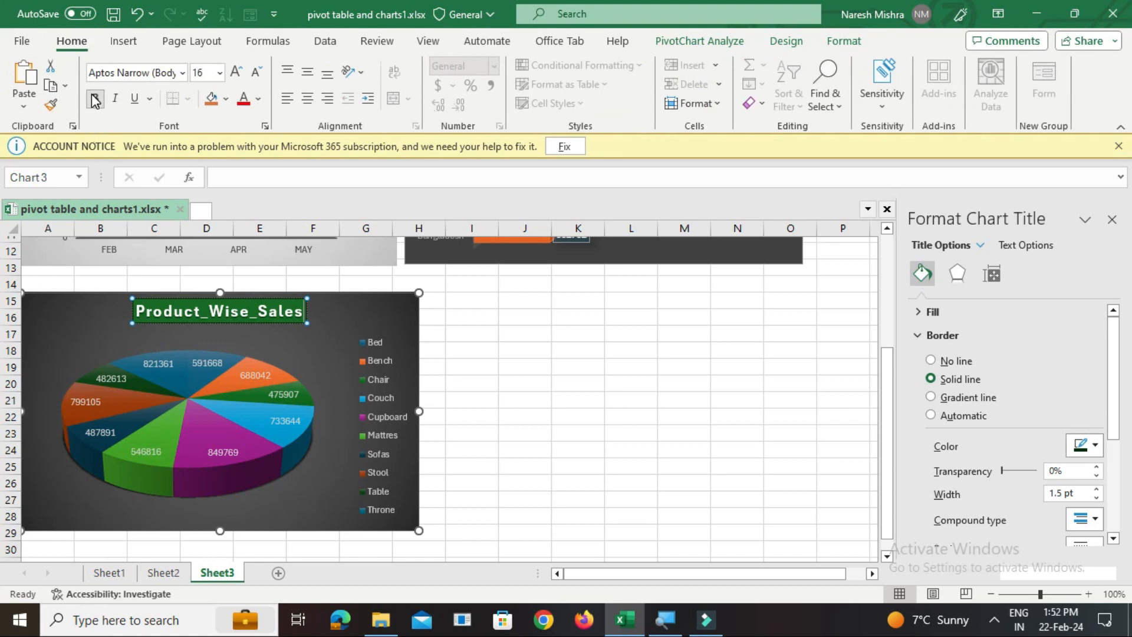
pyautogui.click(684, 434)
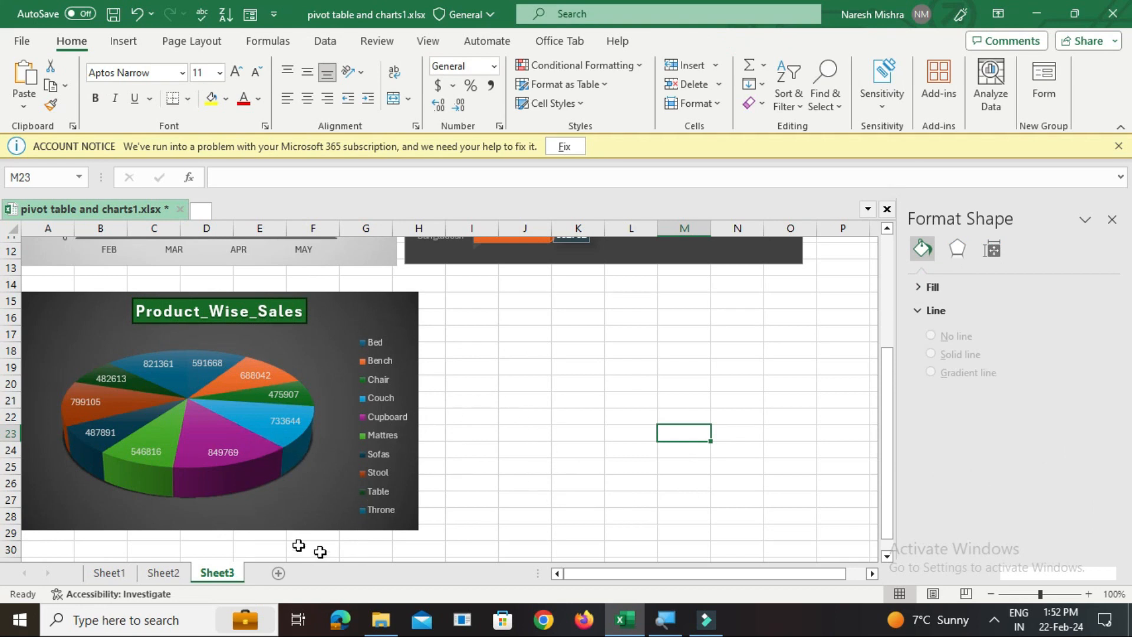
# Review the source sales table on Sheet1, the PivotTables on Sheet2 and the finished charts on Sheet3
pyautogui.click(109, 573)
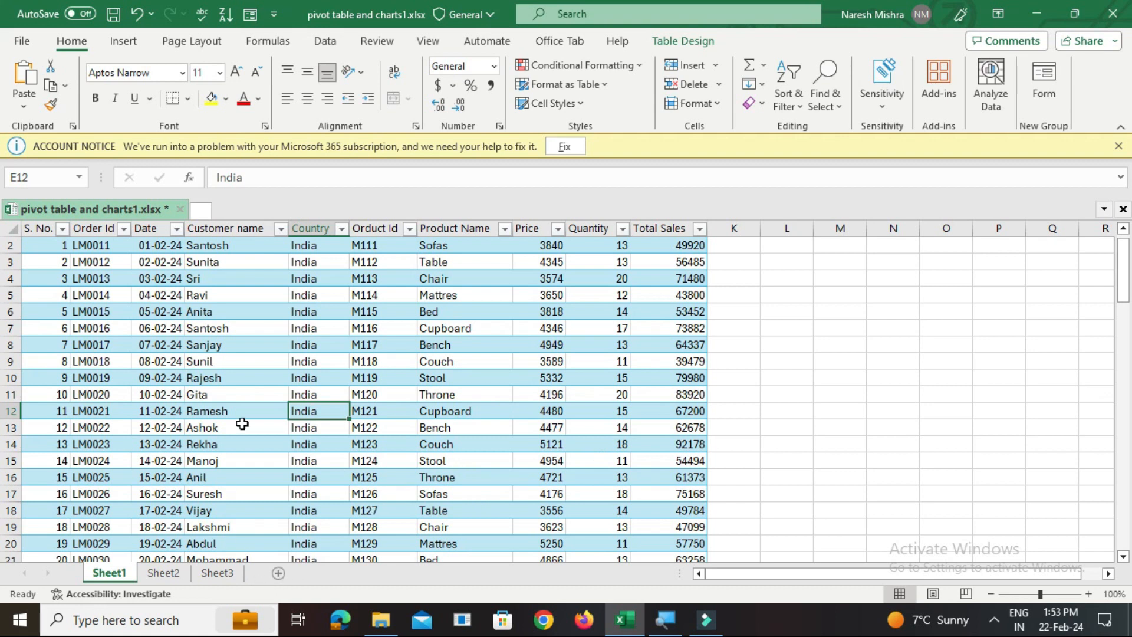
pyautogui.click(164, 572)
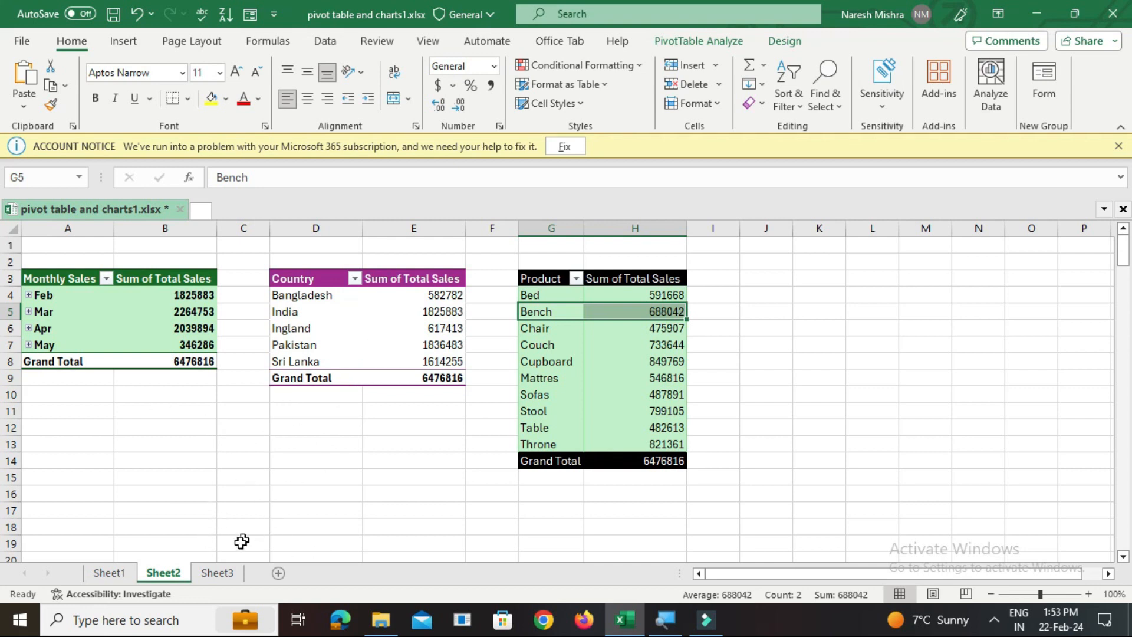
pyautogui.click(206, 579)
pyautogui.click(163, 577)
pyautogui.click(219, 578)
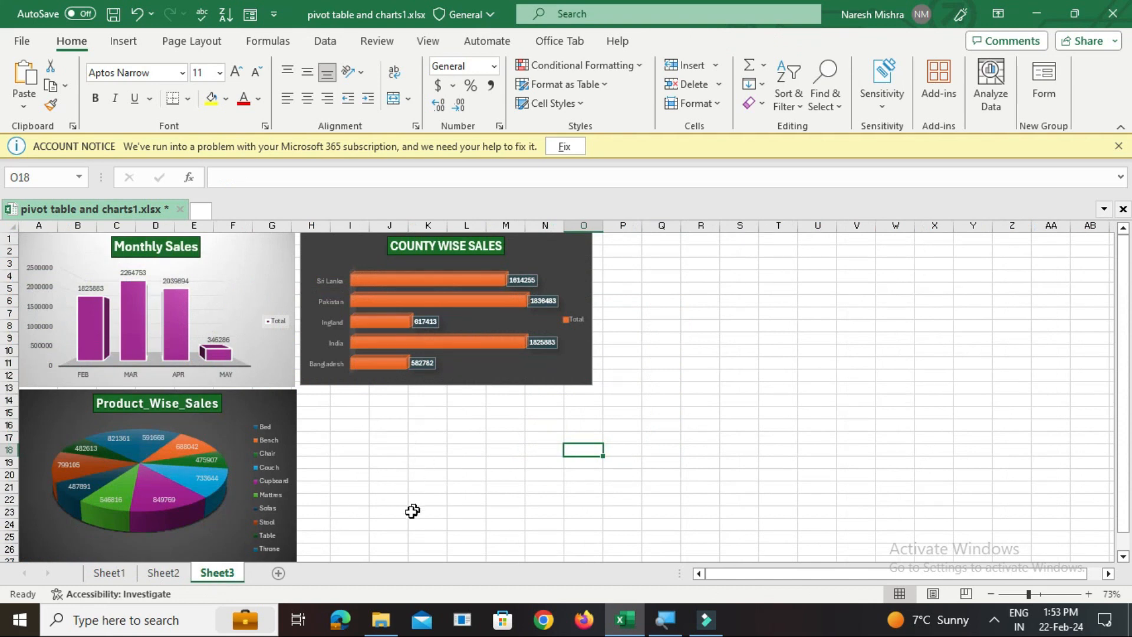